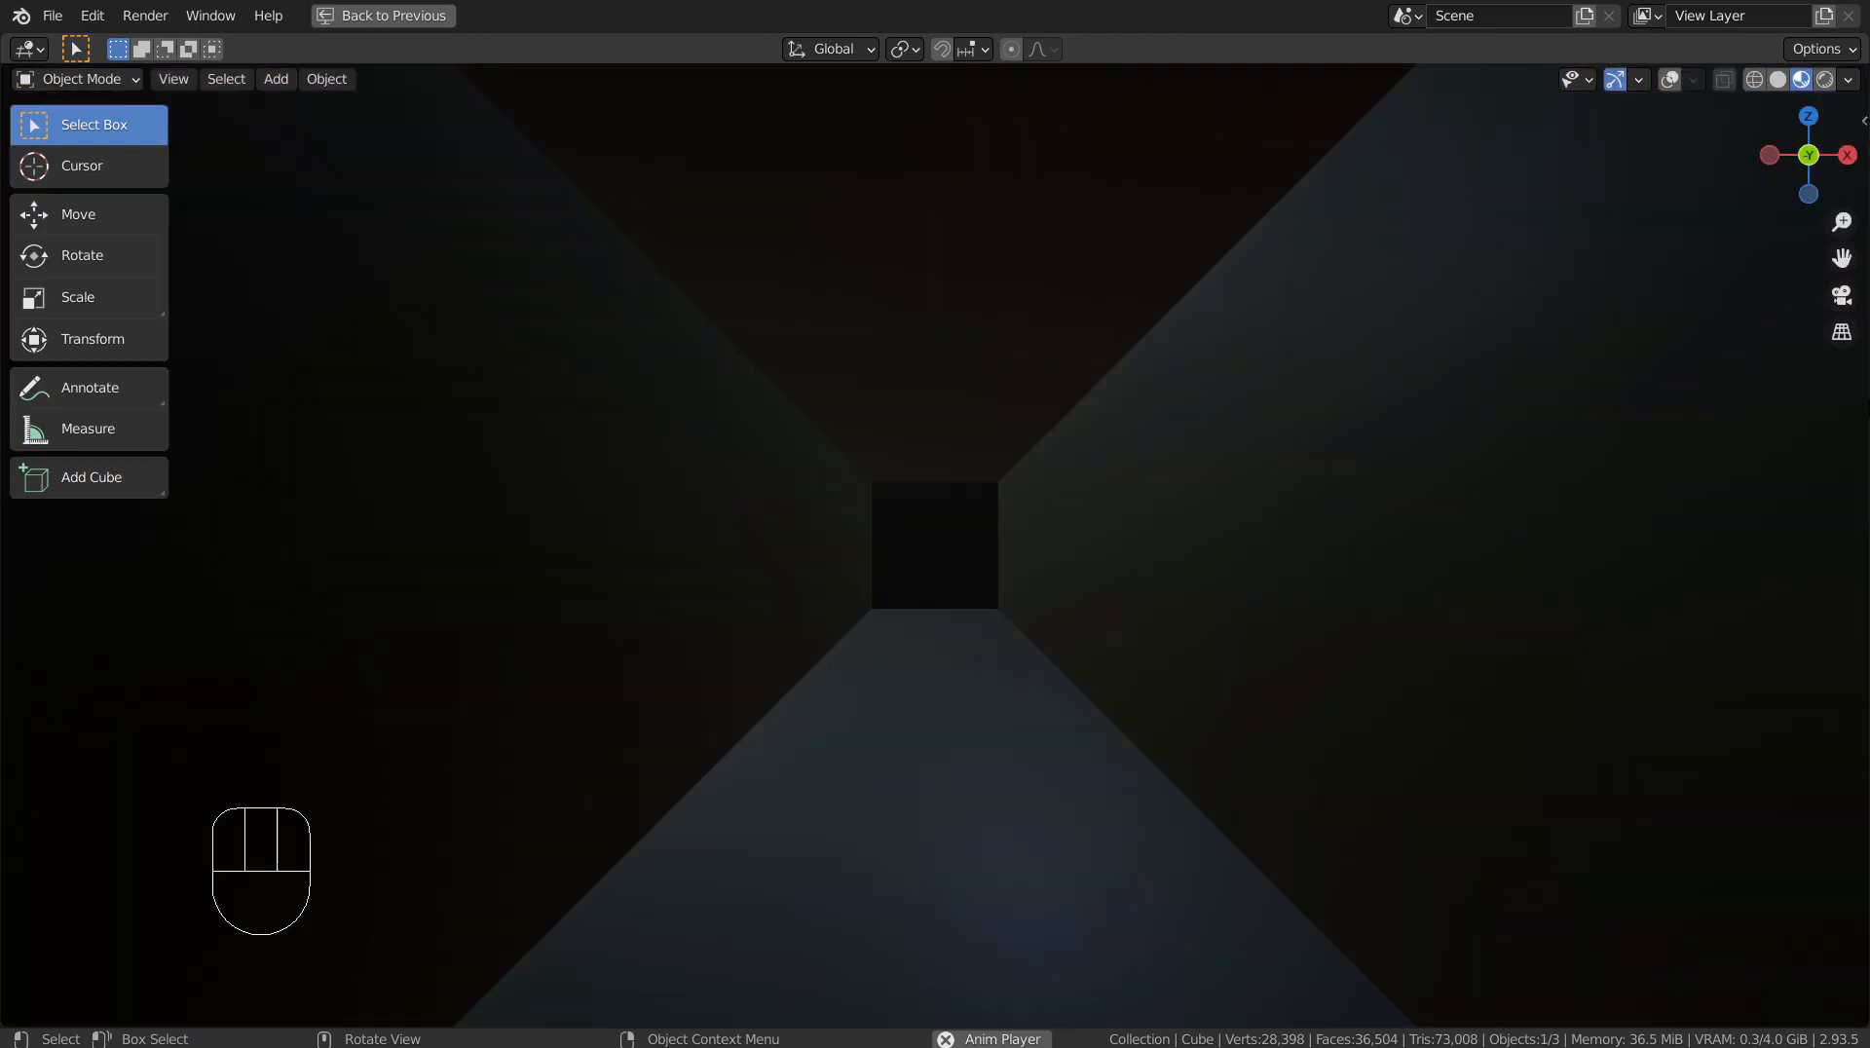
Step: Stop the animation playback, restore the full window layout and show the tunnel from outside in solid shading
key(space)
key(ctrl+space)
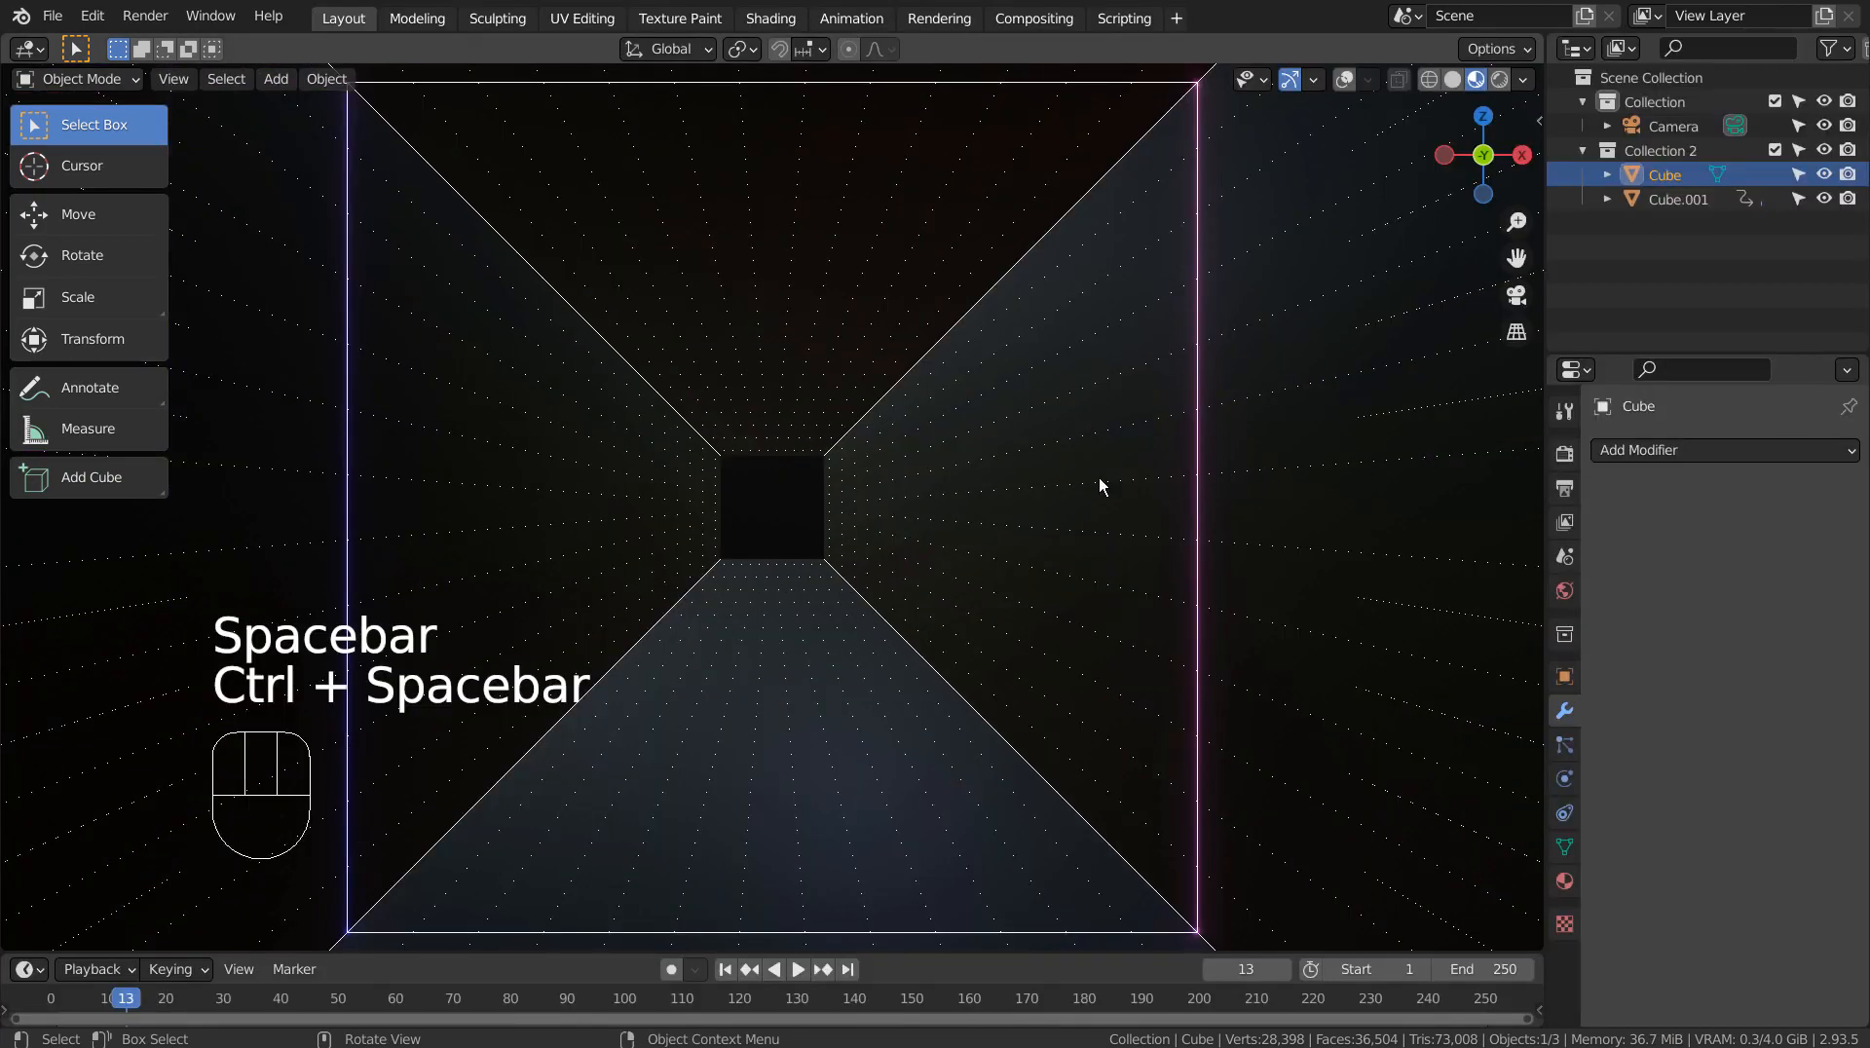
middle_drag(1098, 477, 1353, 183)
scroll(1071, 493, down, 3)
click(1453, 79)
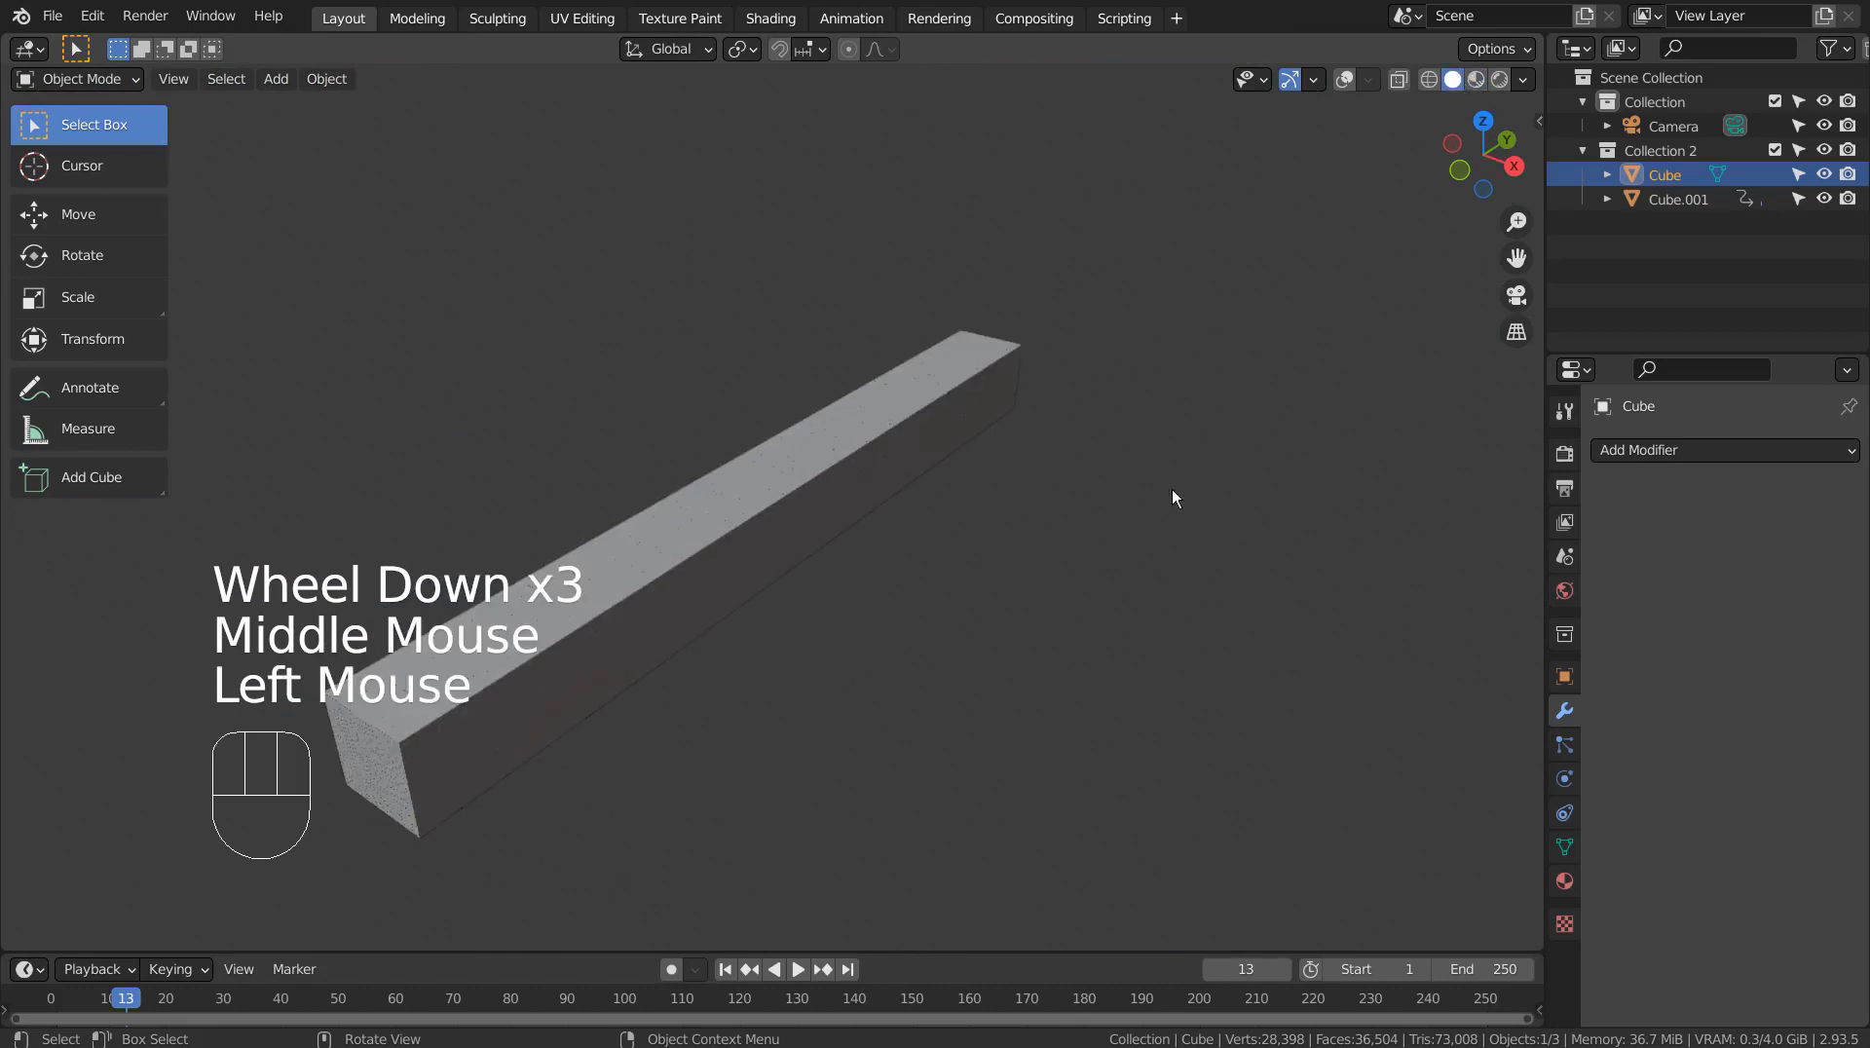
mouse_move(943, 660)
middle_down()
mouse_move(1031, 612)
mouse_move(1233, 582)
mouse_move(1014, 622)
middle_up()
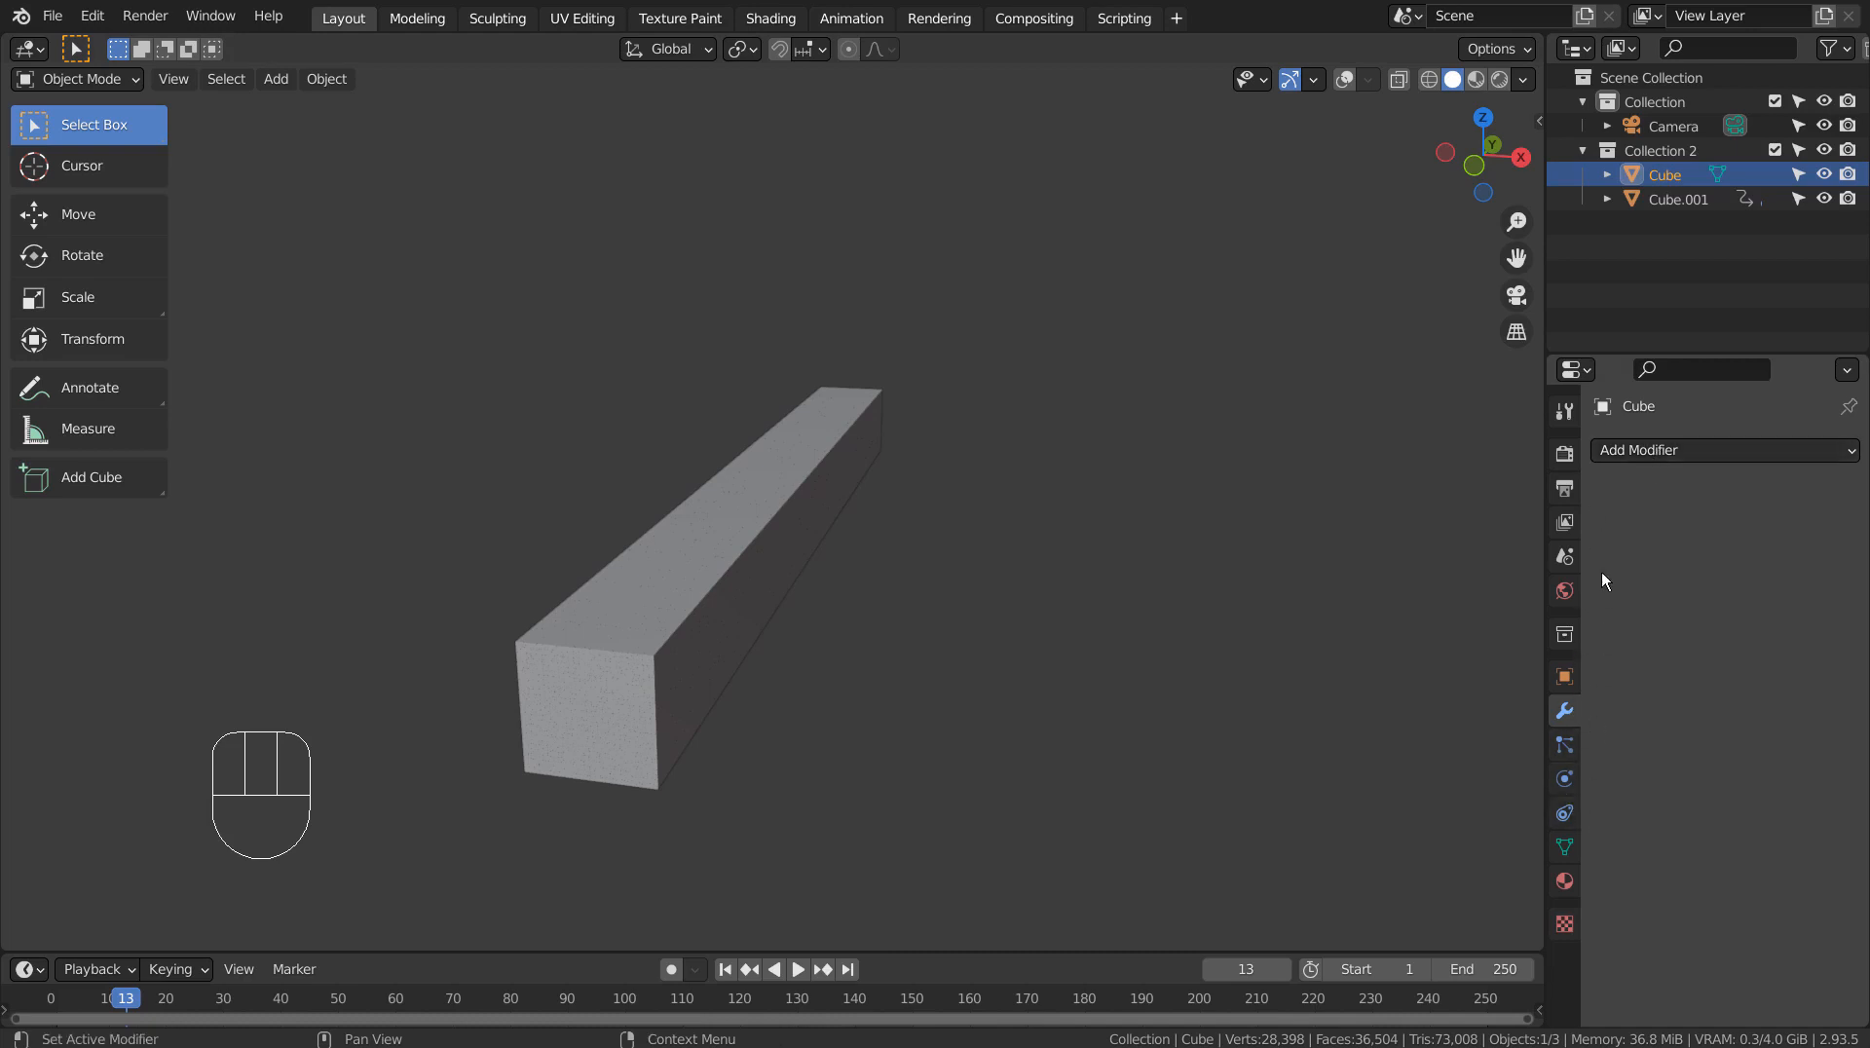
Step: Show the render settings and display the scene in wireframe shading with the Camera selected and framed
click(1564, 453)
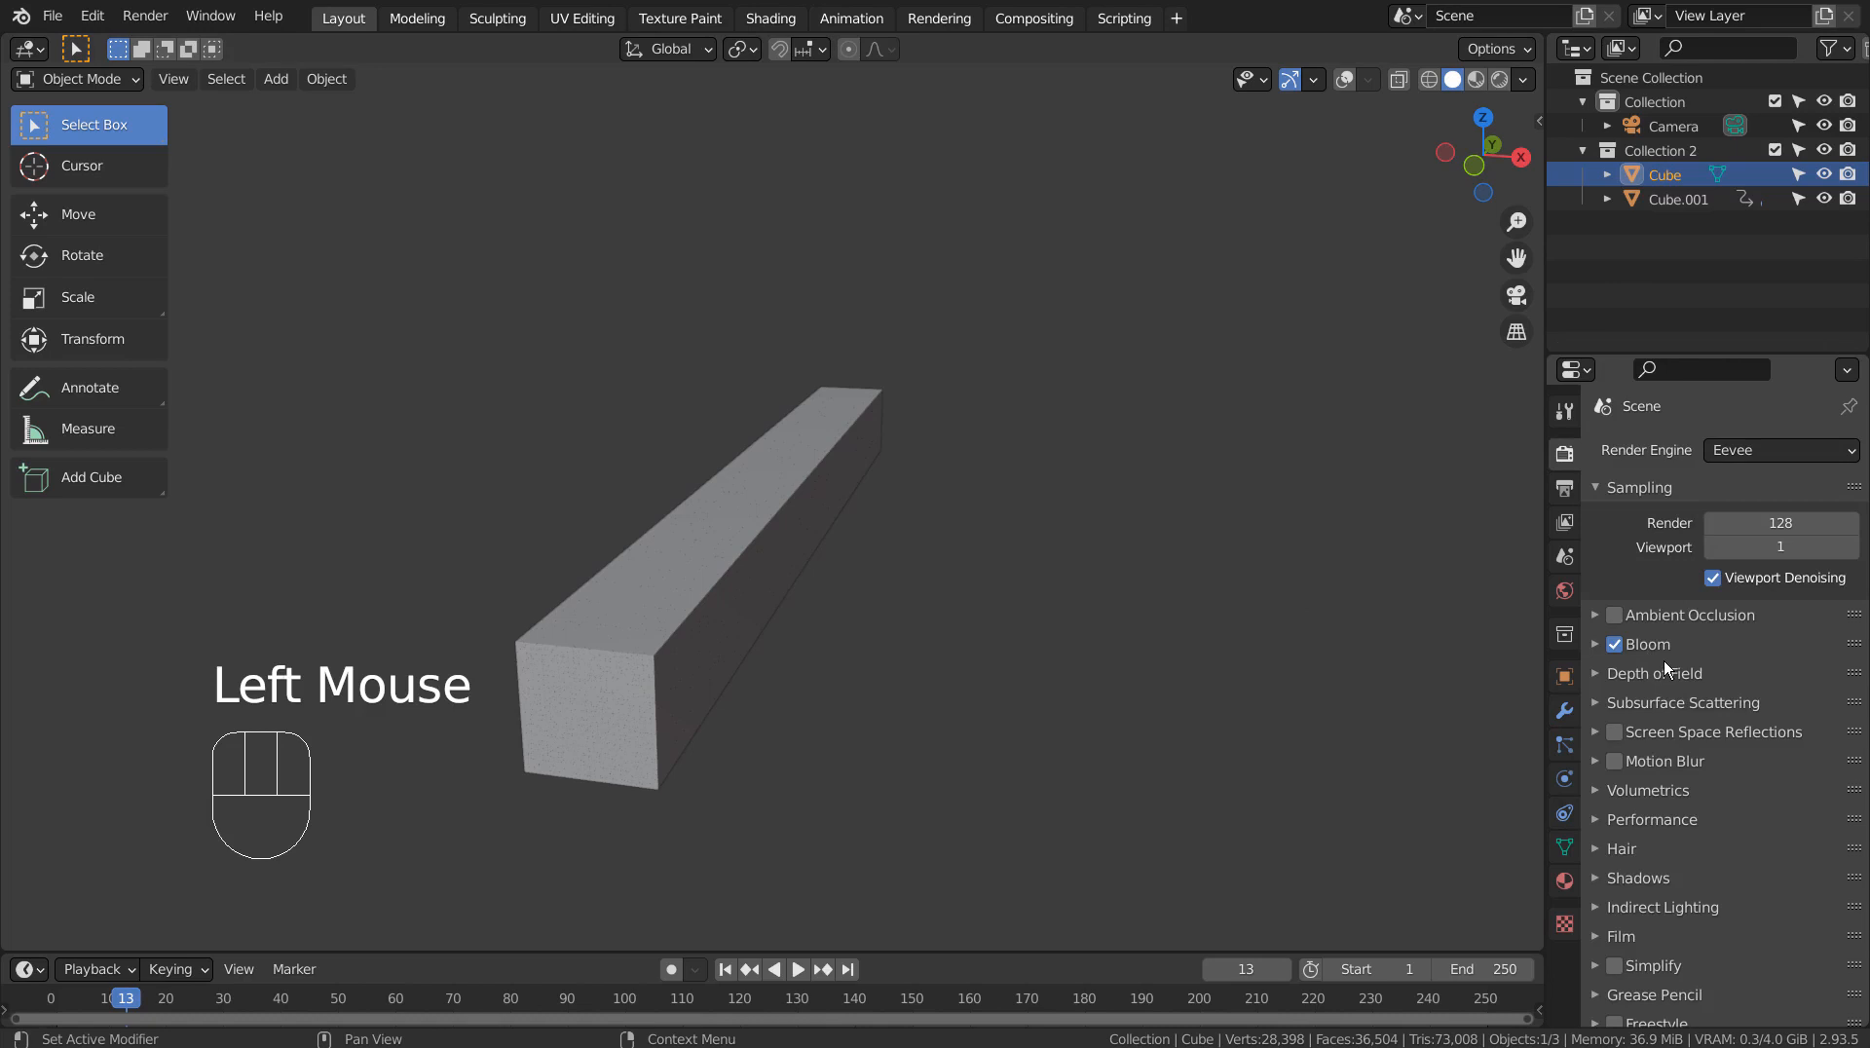
click(928, 585)
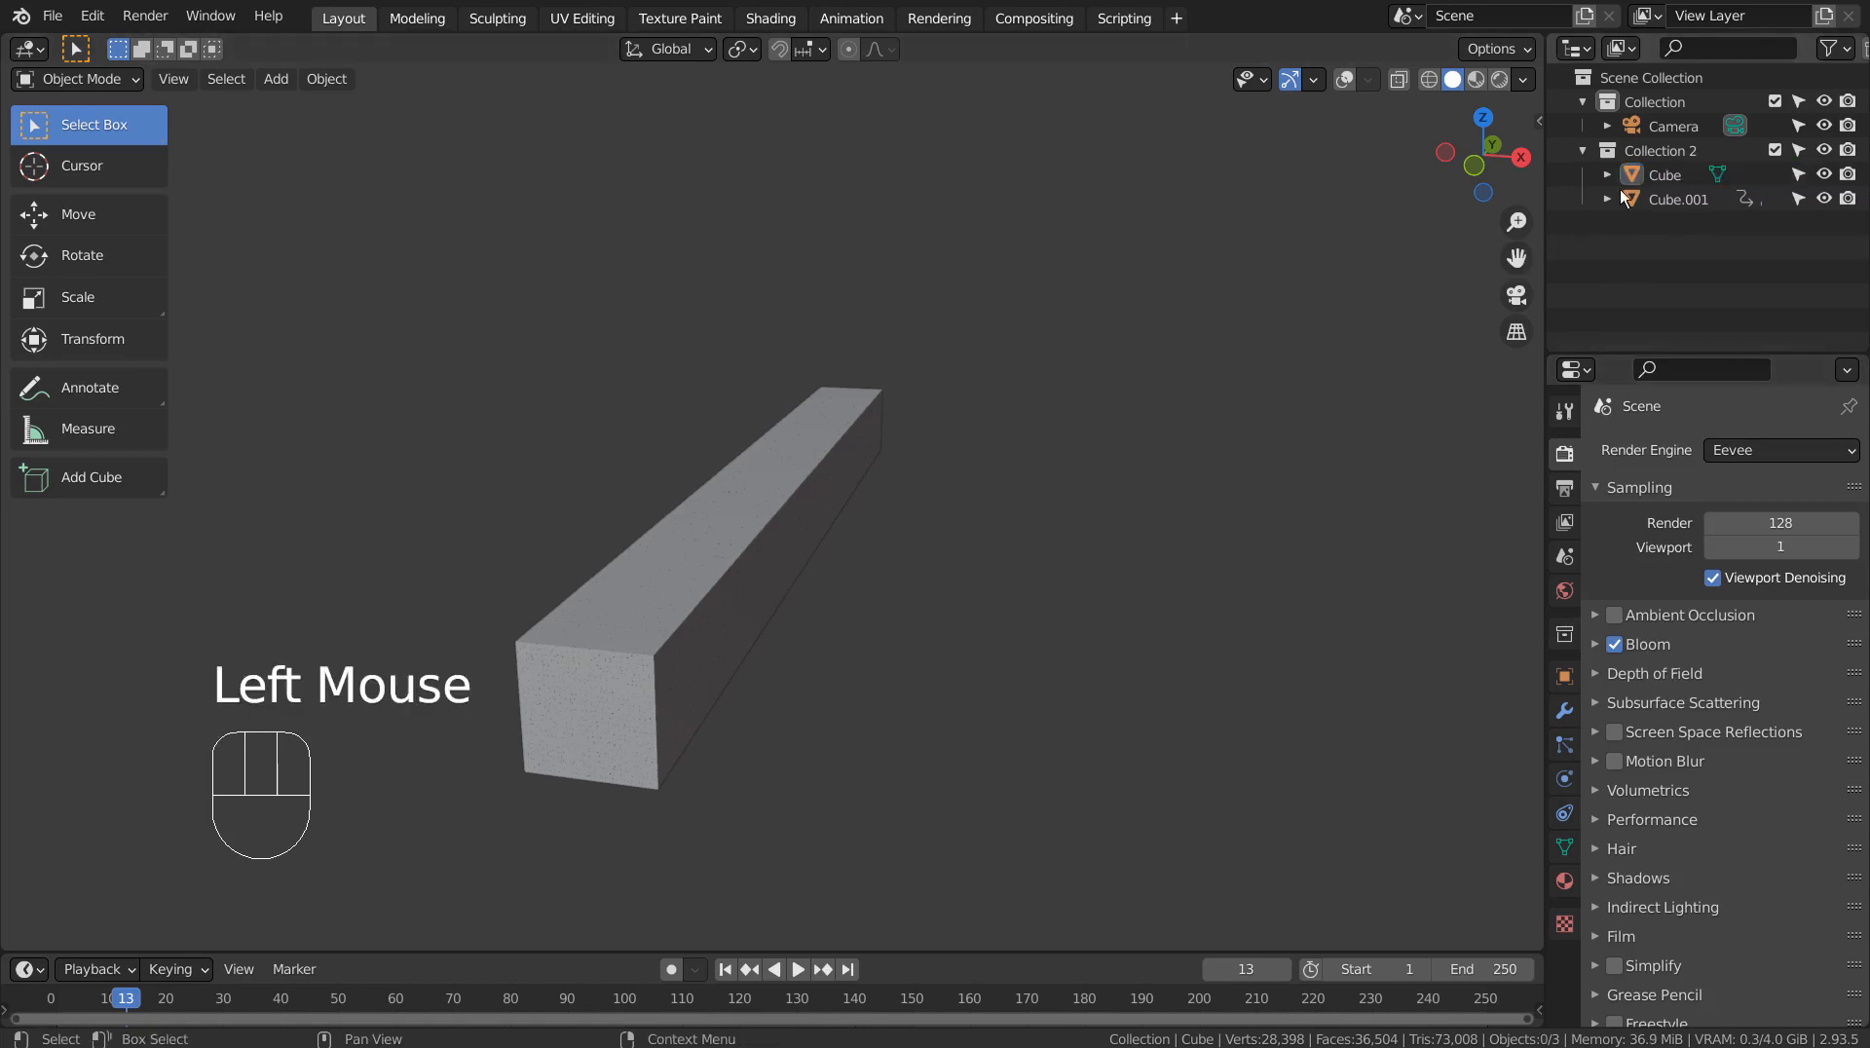
click(1656, 128)
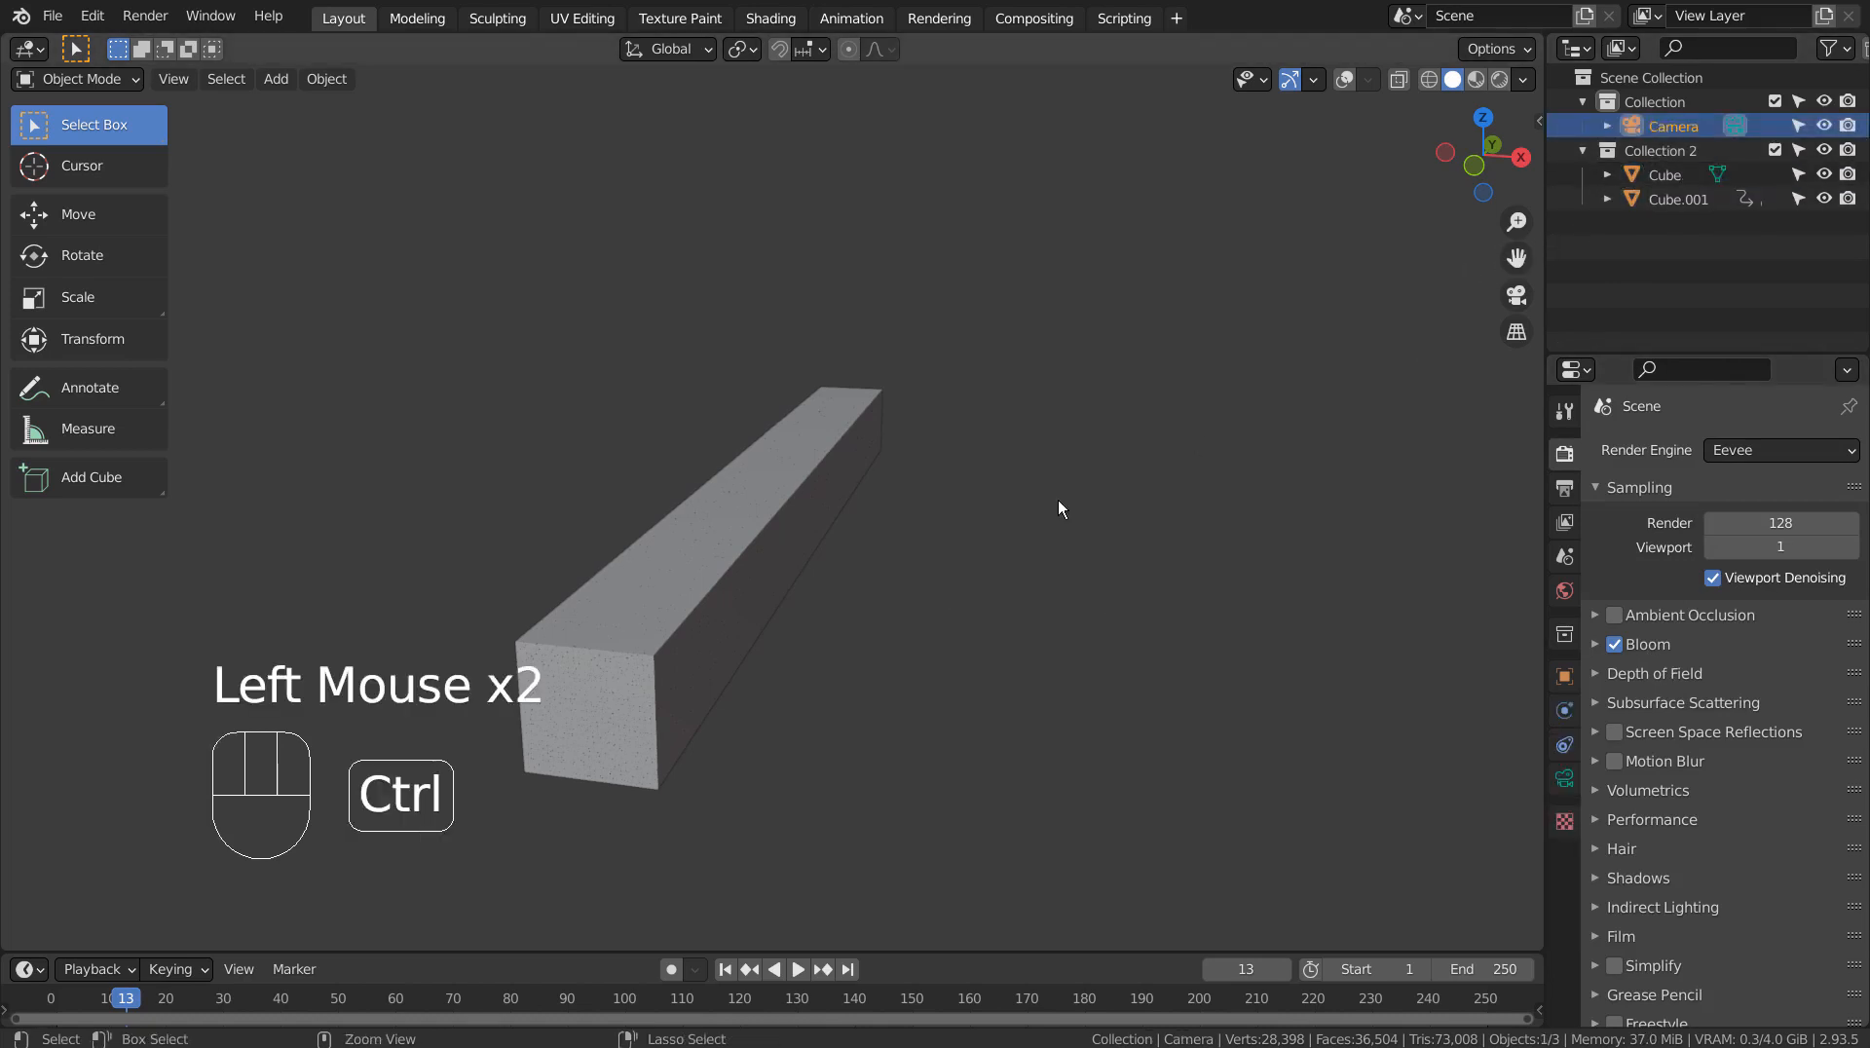
key(shift+z)
key(KP_Decimal)
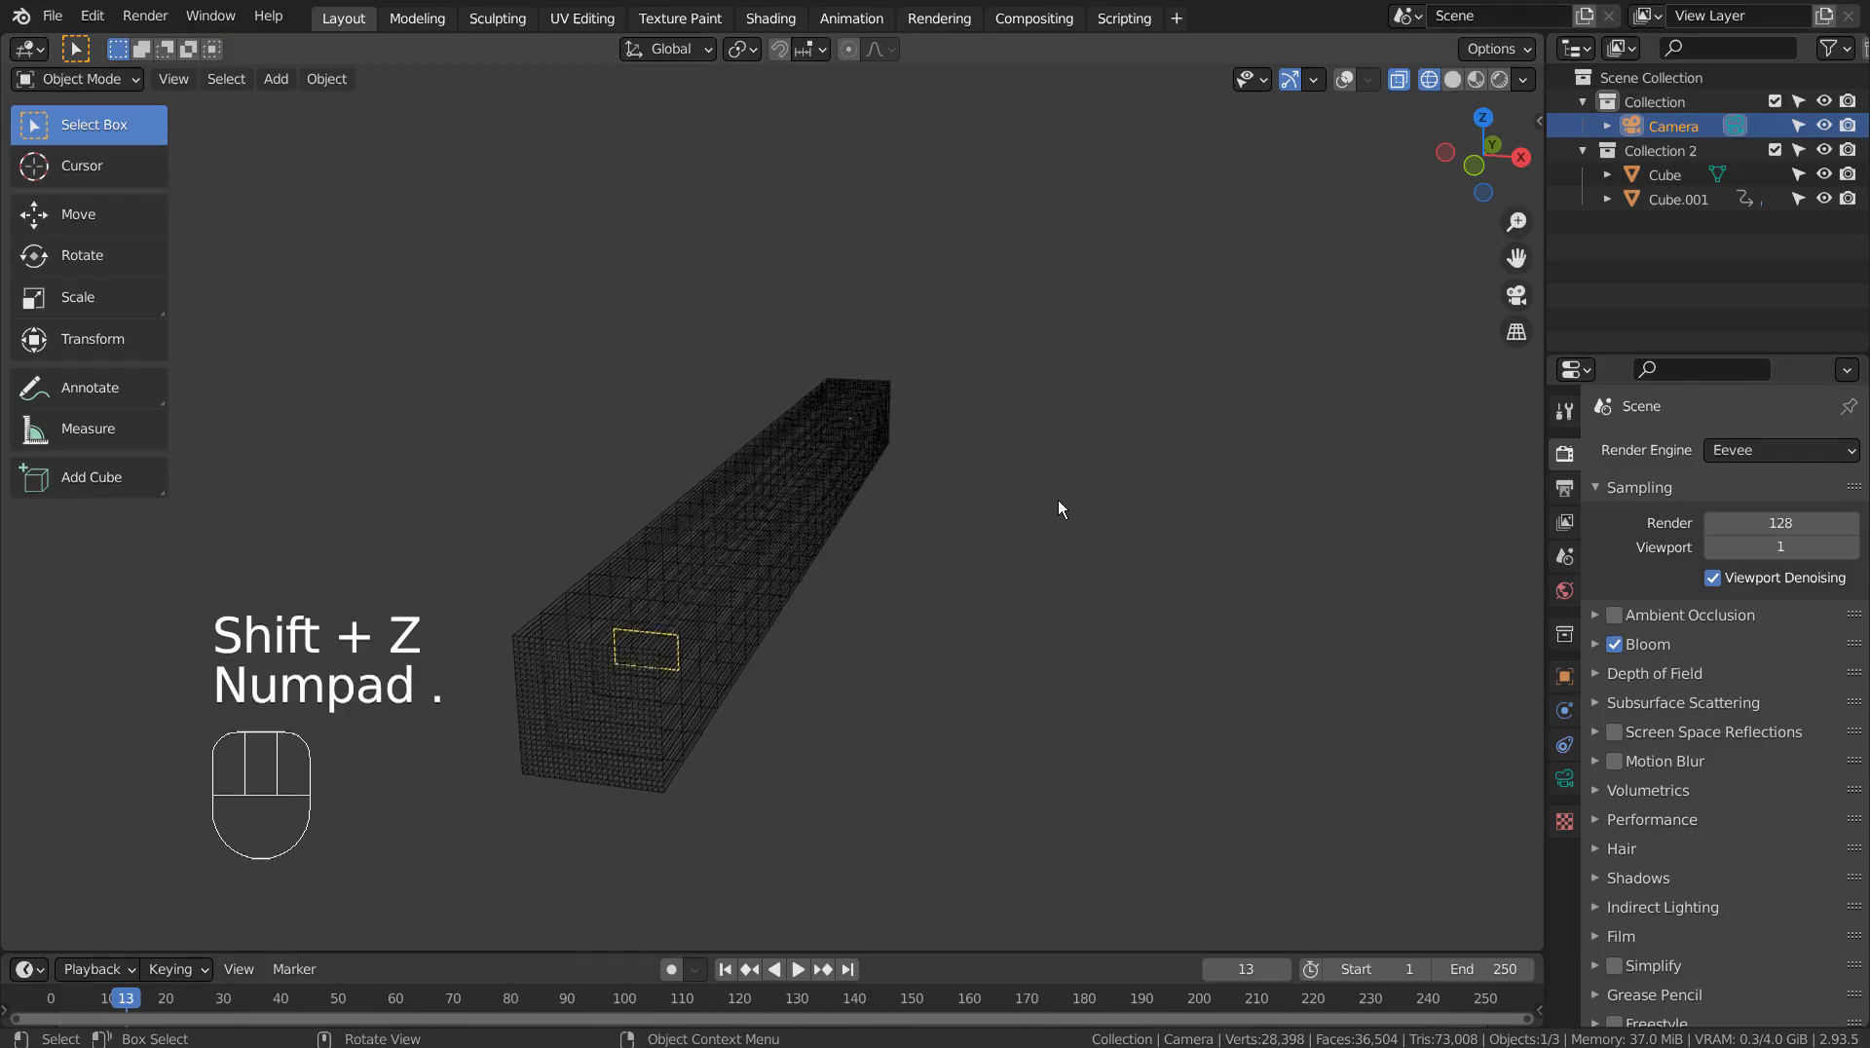
Step: Examine the camera's placement inside the tunnel up close, from outside and through the camera view
middle_drag(1058, 500, 1101, 485)
scroll(965, 476, up, 4)
scroll(931, 472, up, 2)
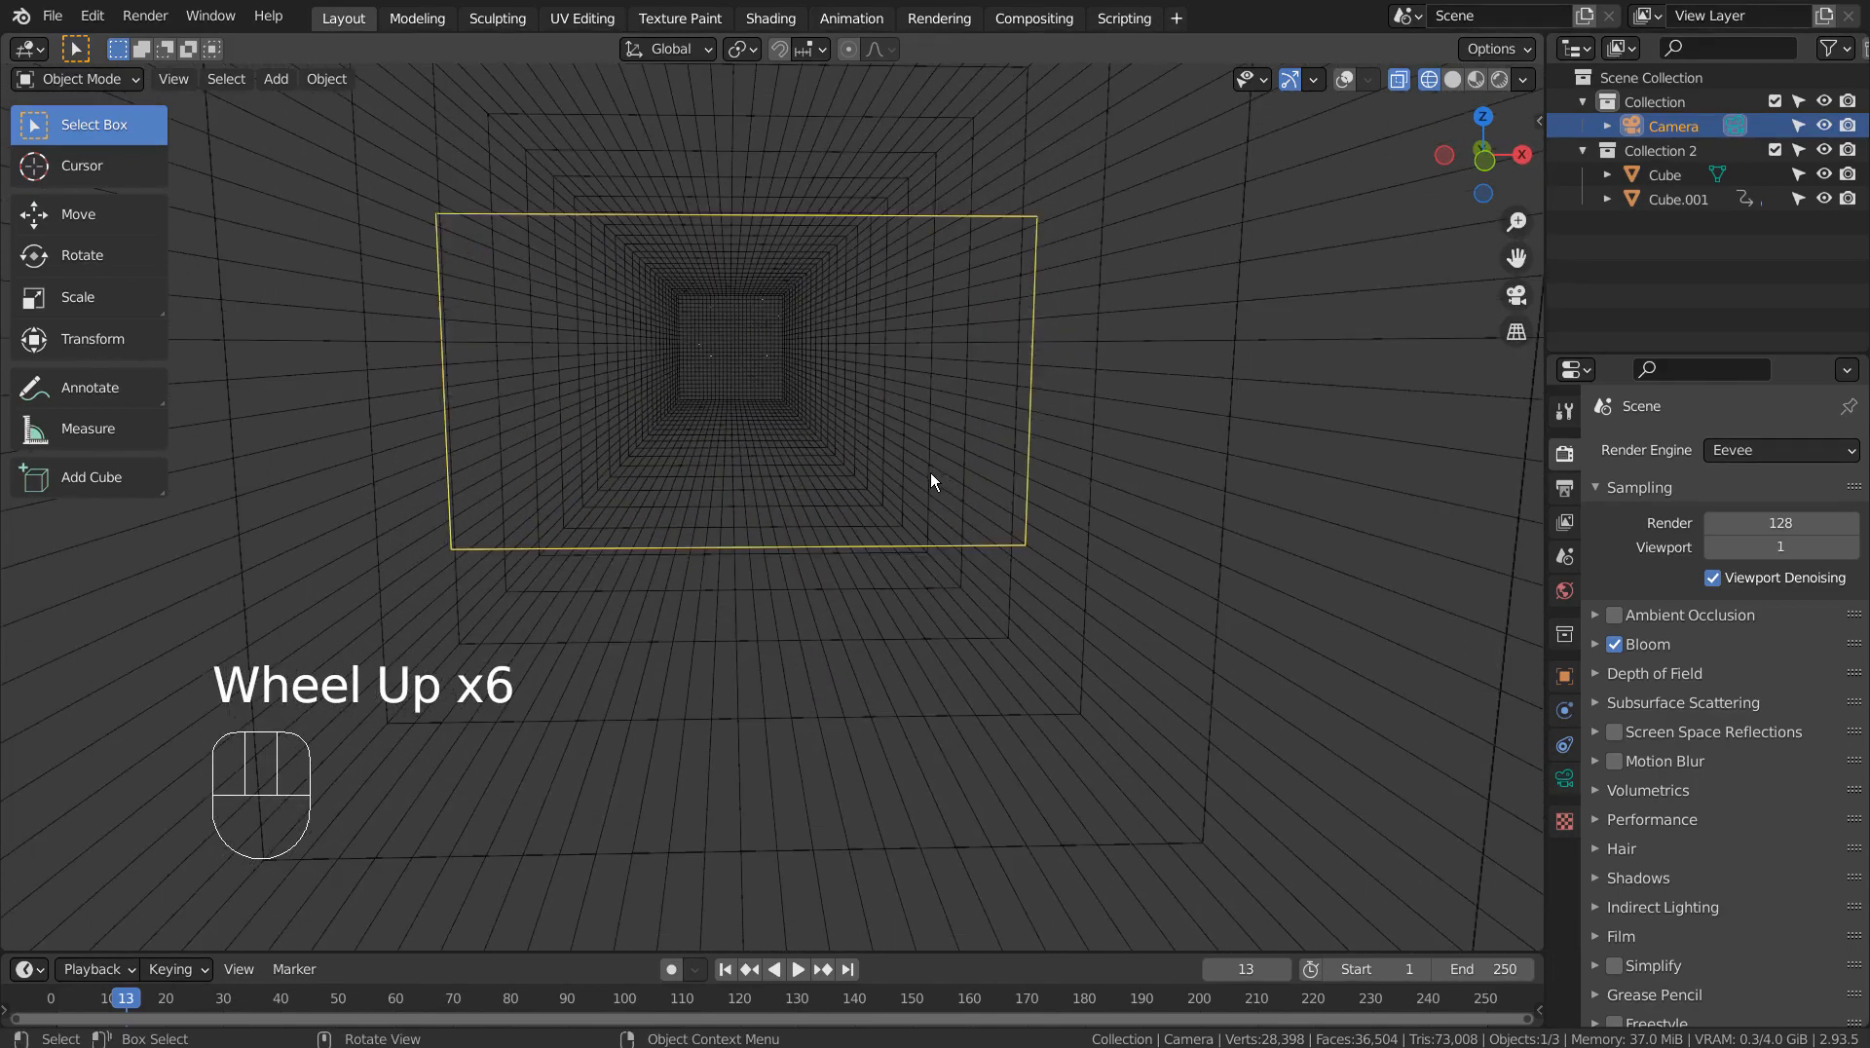
scroll(931, 472, down, 6)
middle_drag(945, 471, 989, 596)
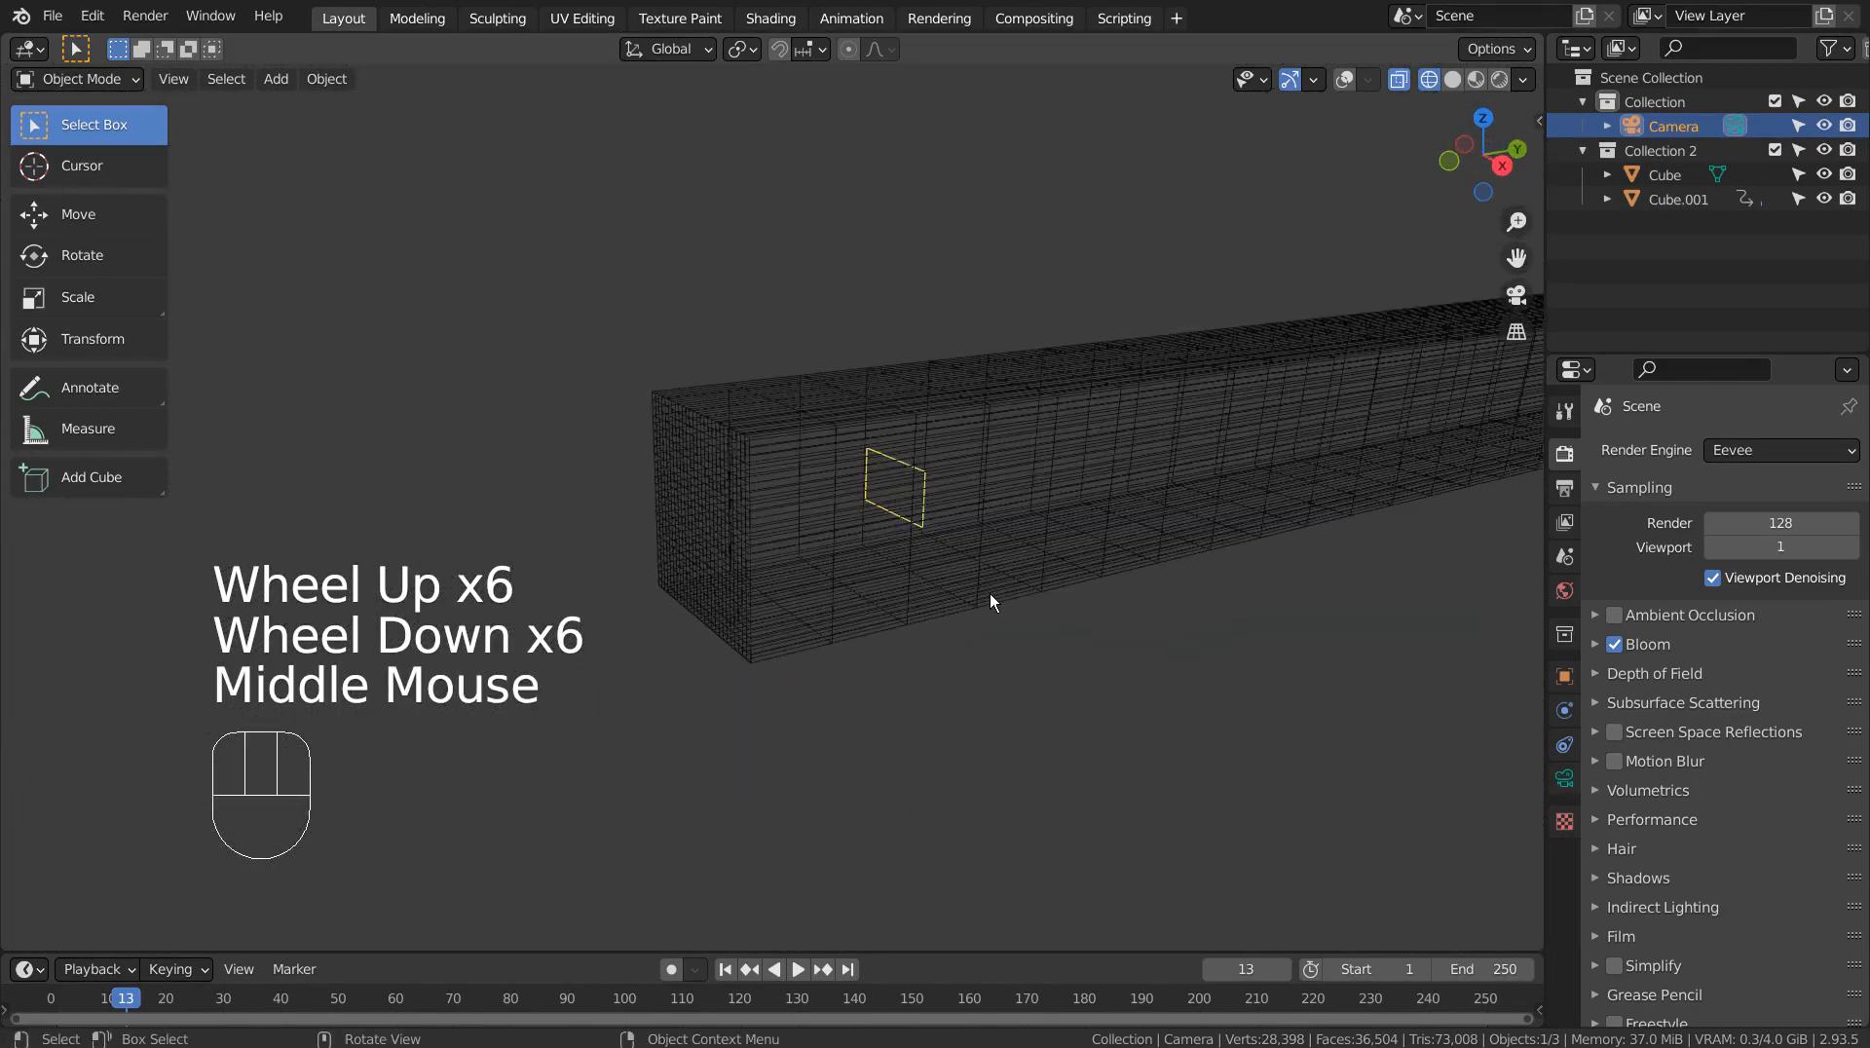
key(KP_0)
scroll(991, 599, up, 4)
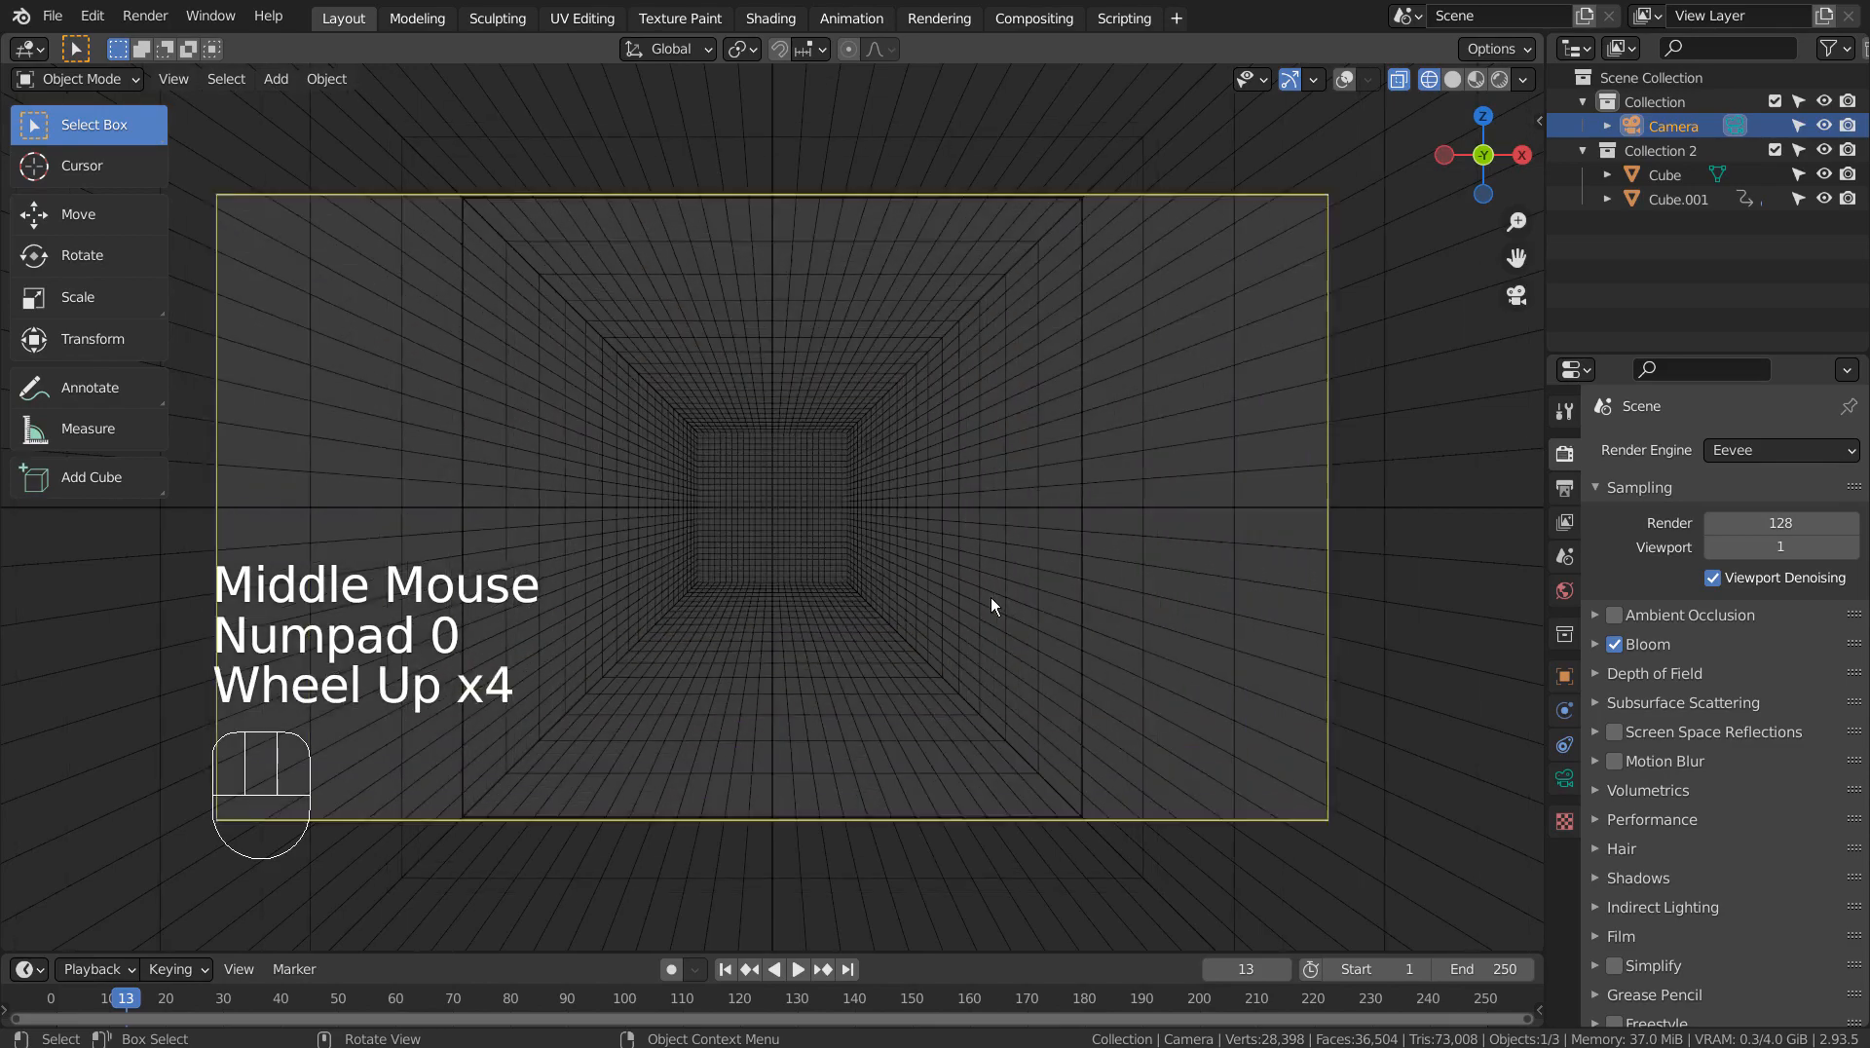
scroll(991, 598, up, 1)
middle_click(991, 598)
middle_drag(991, 599, 1008, 507)
scroll(955, 663, down, 7)
click(1008, 506)
middle_drag(1193, 555, 1464, 528)
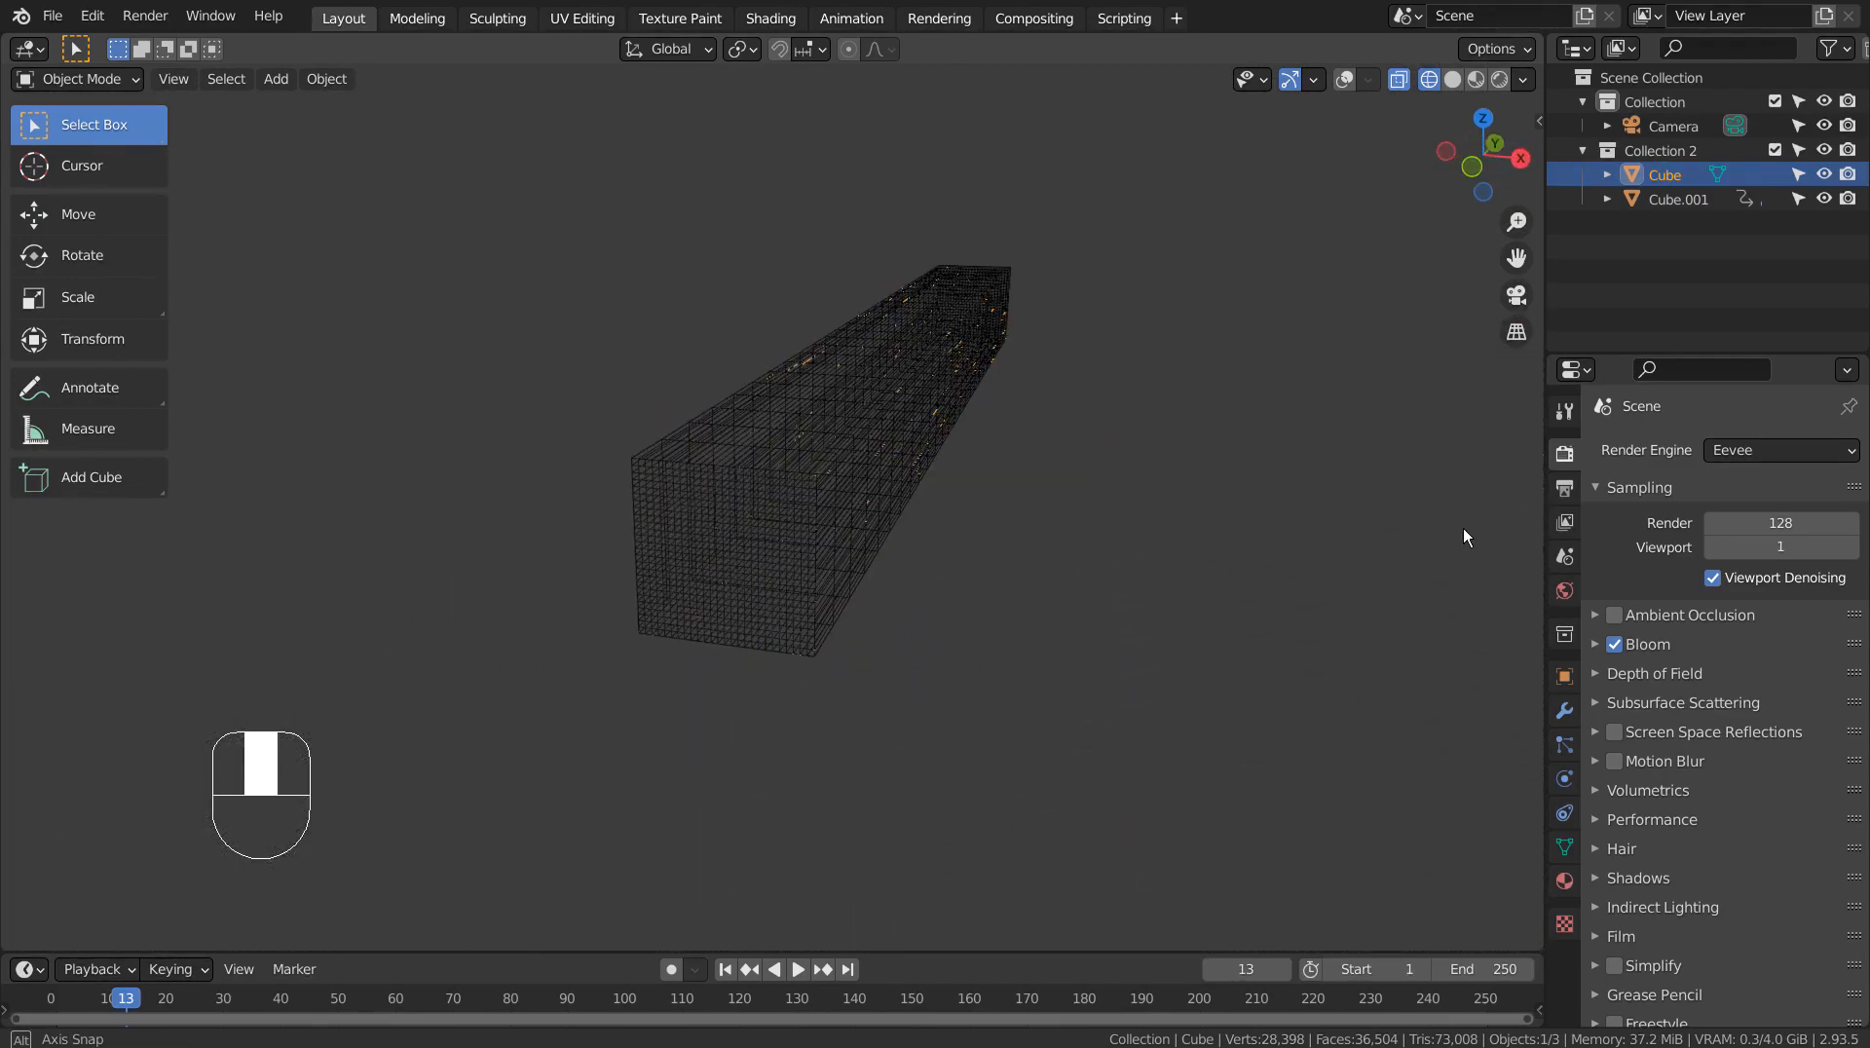
Step: Hide Collection 2 in the viewport and turn on the viewport overlays
click(1824, 150)
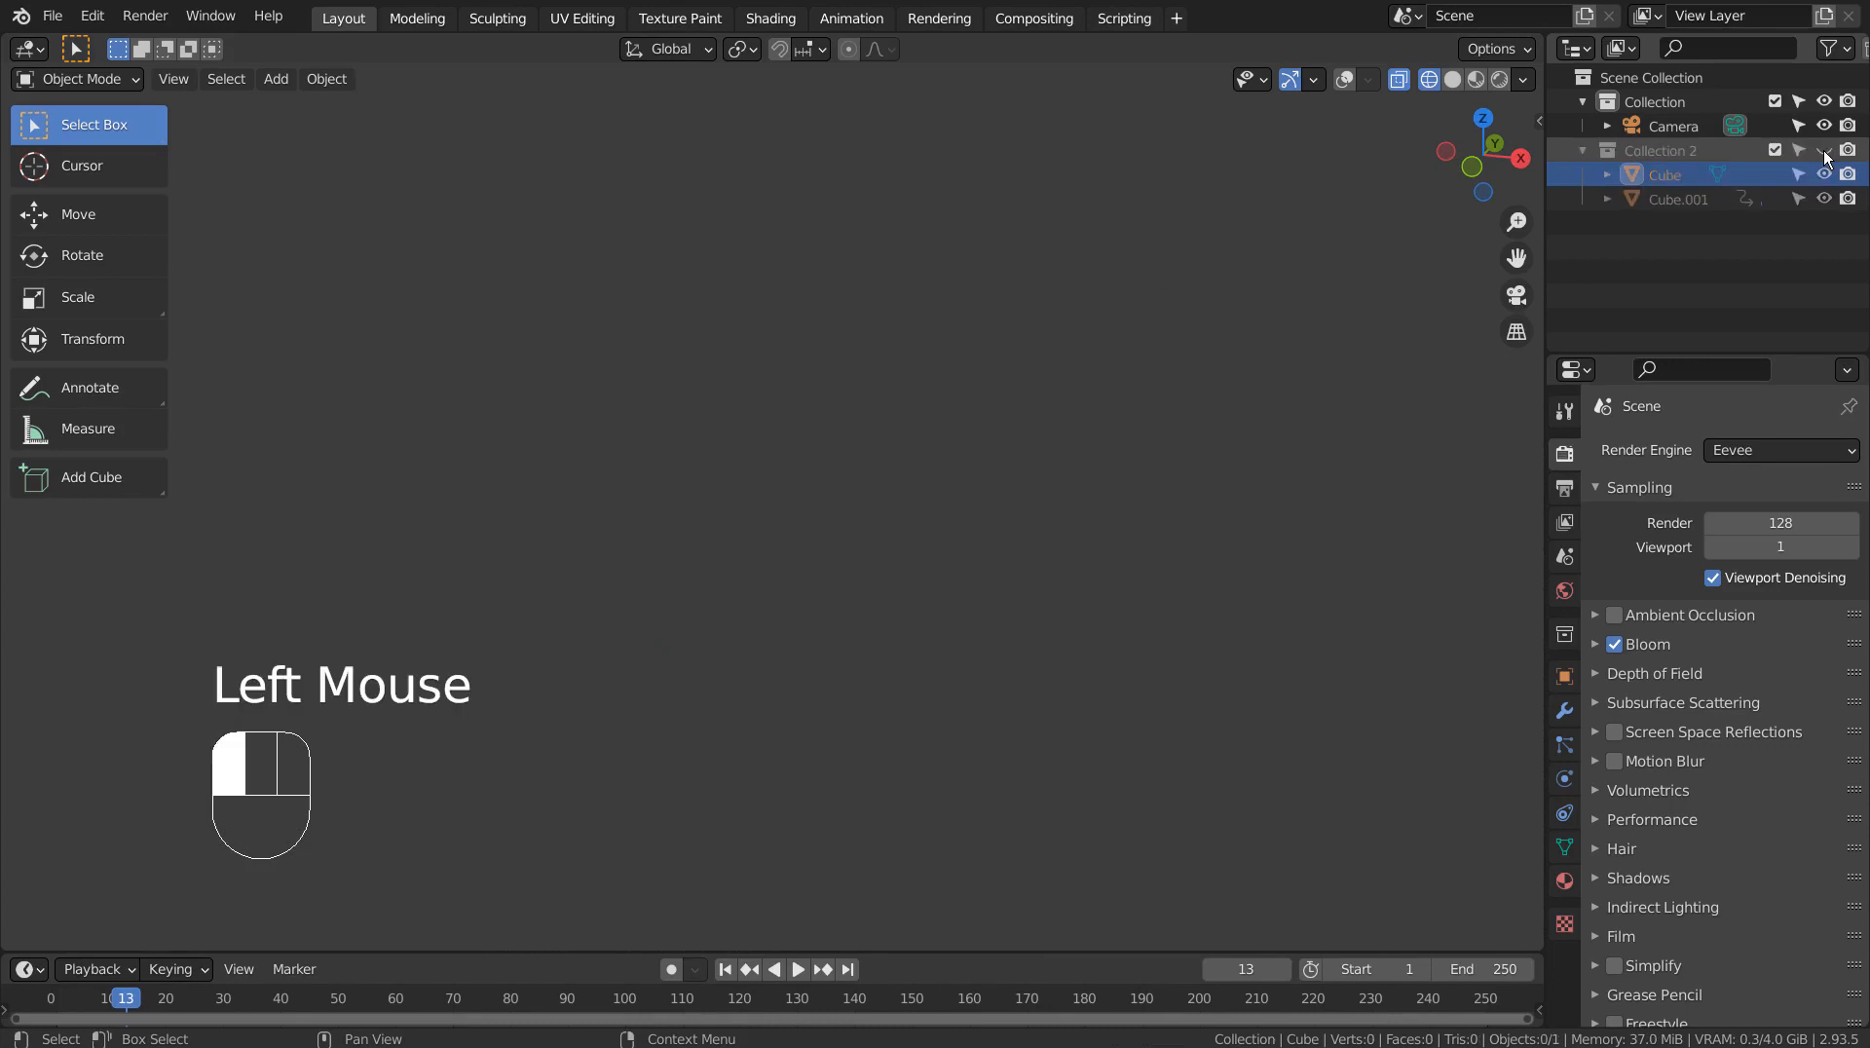
click(1342, 76)
click(1073, 372)
mouse_move(1074, 371)
middle_down()
mouse_move(1021, 411)
mouse_move(1051, 400)
middle_up()
Step: Add a cube at the world origin and scale it along the Y axis into a long bar
key(shift+a)
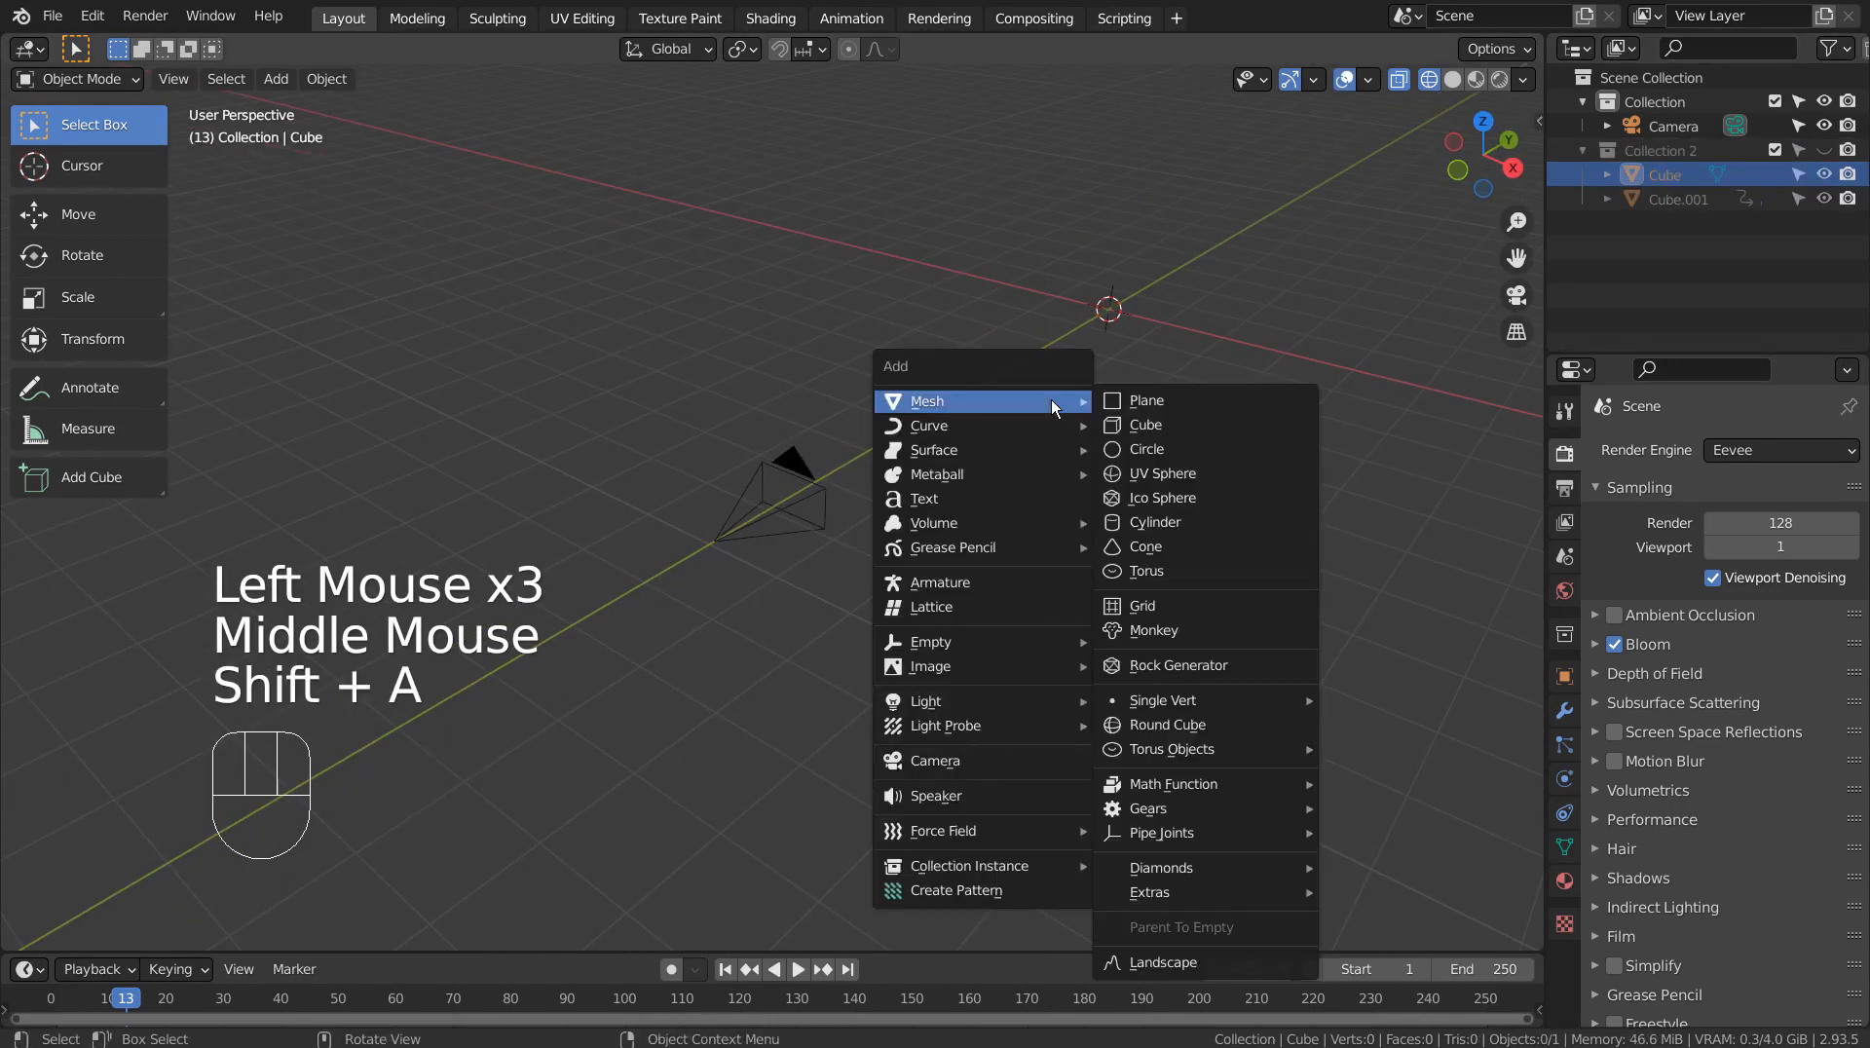
click(1195, 419)
shift+middle_drag(1194, 419, 993, 643)
scroll(1152, 646, down, 3)
mouse_move(993, 643)
middle_down()
mouse_move(1043, 645)
mouse_move(1002, 623)
middle_up()
key(s)
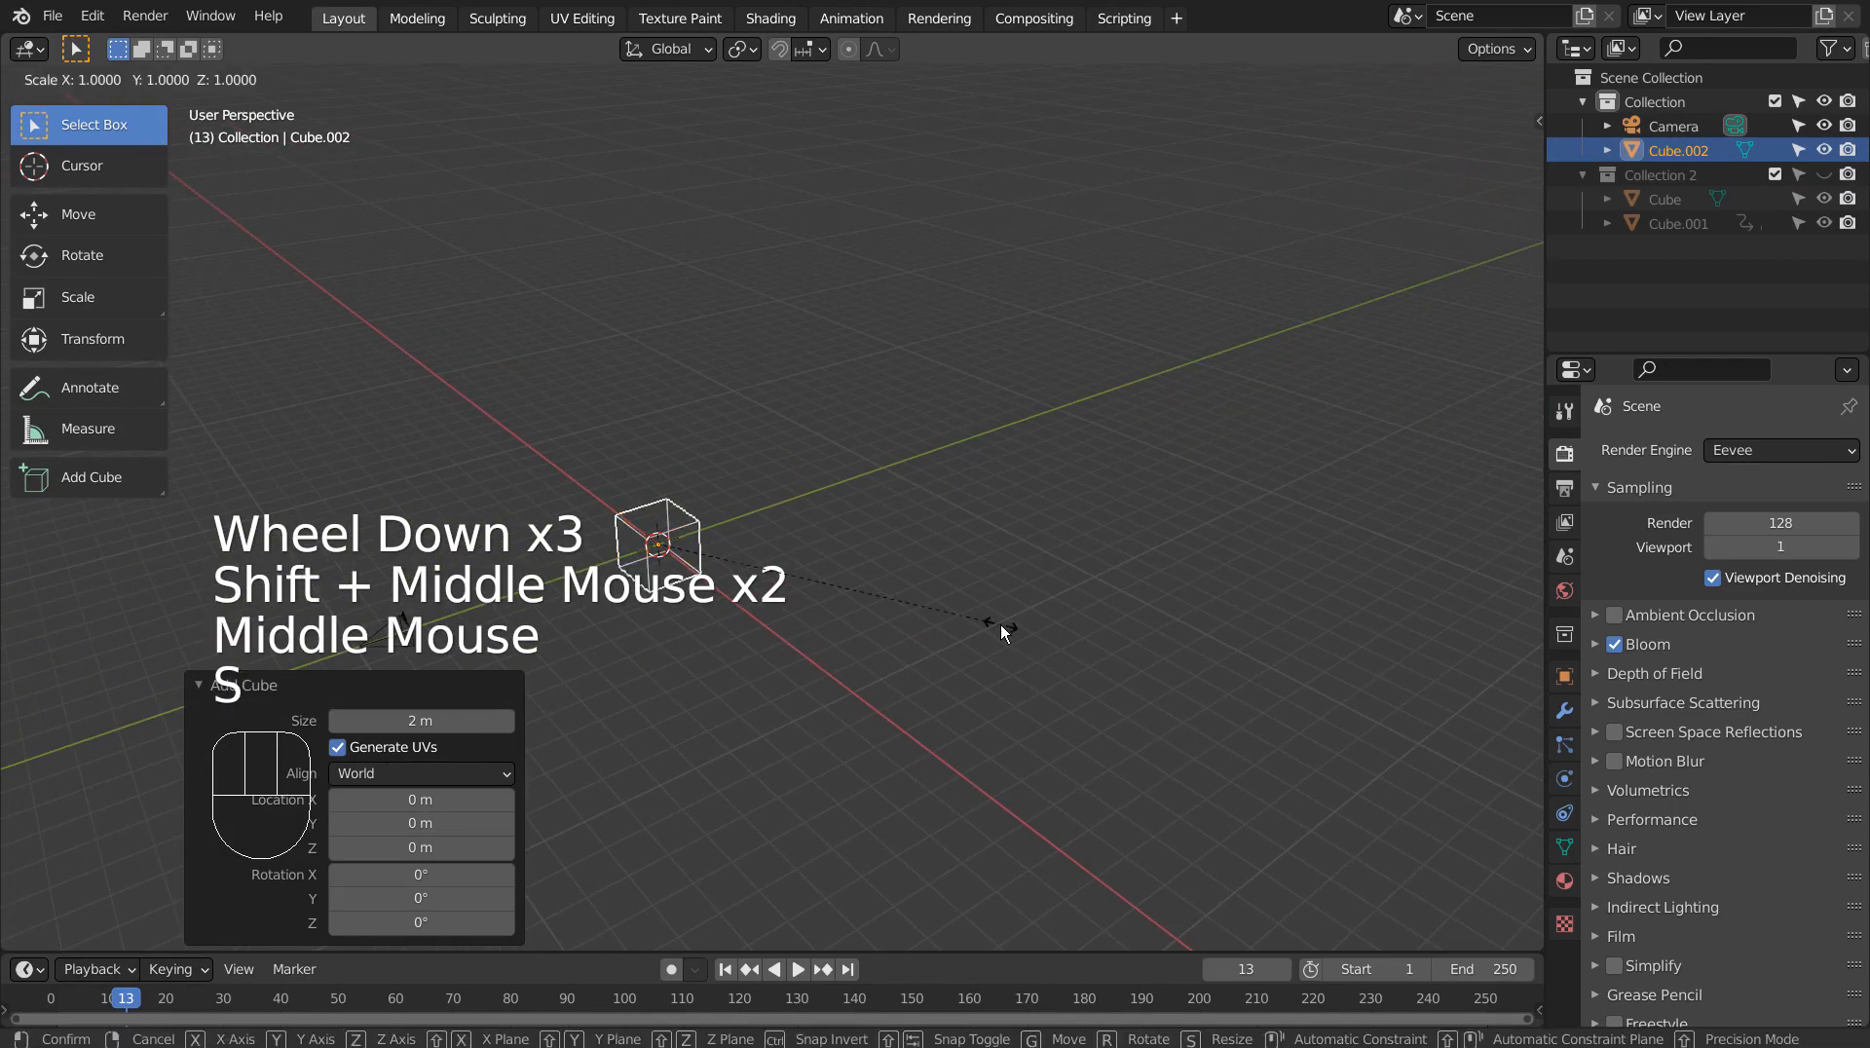
key(y)
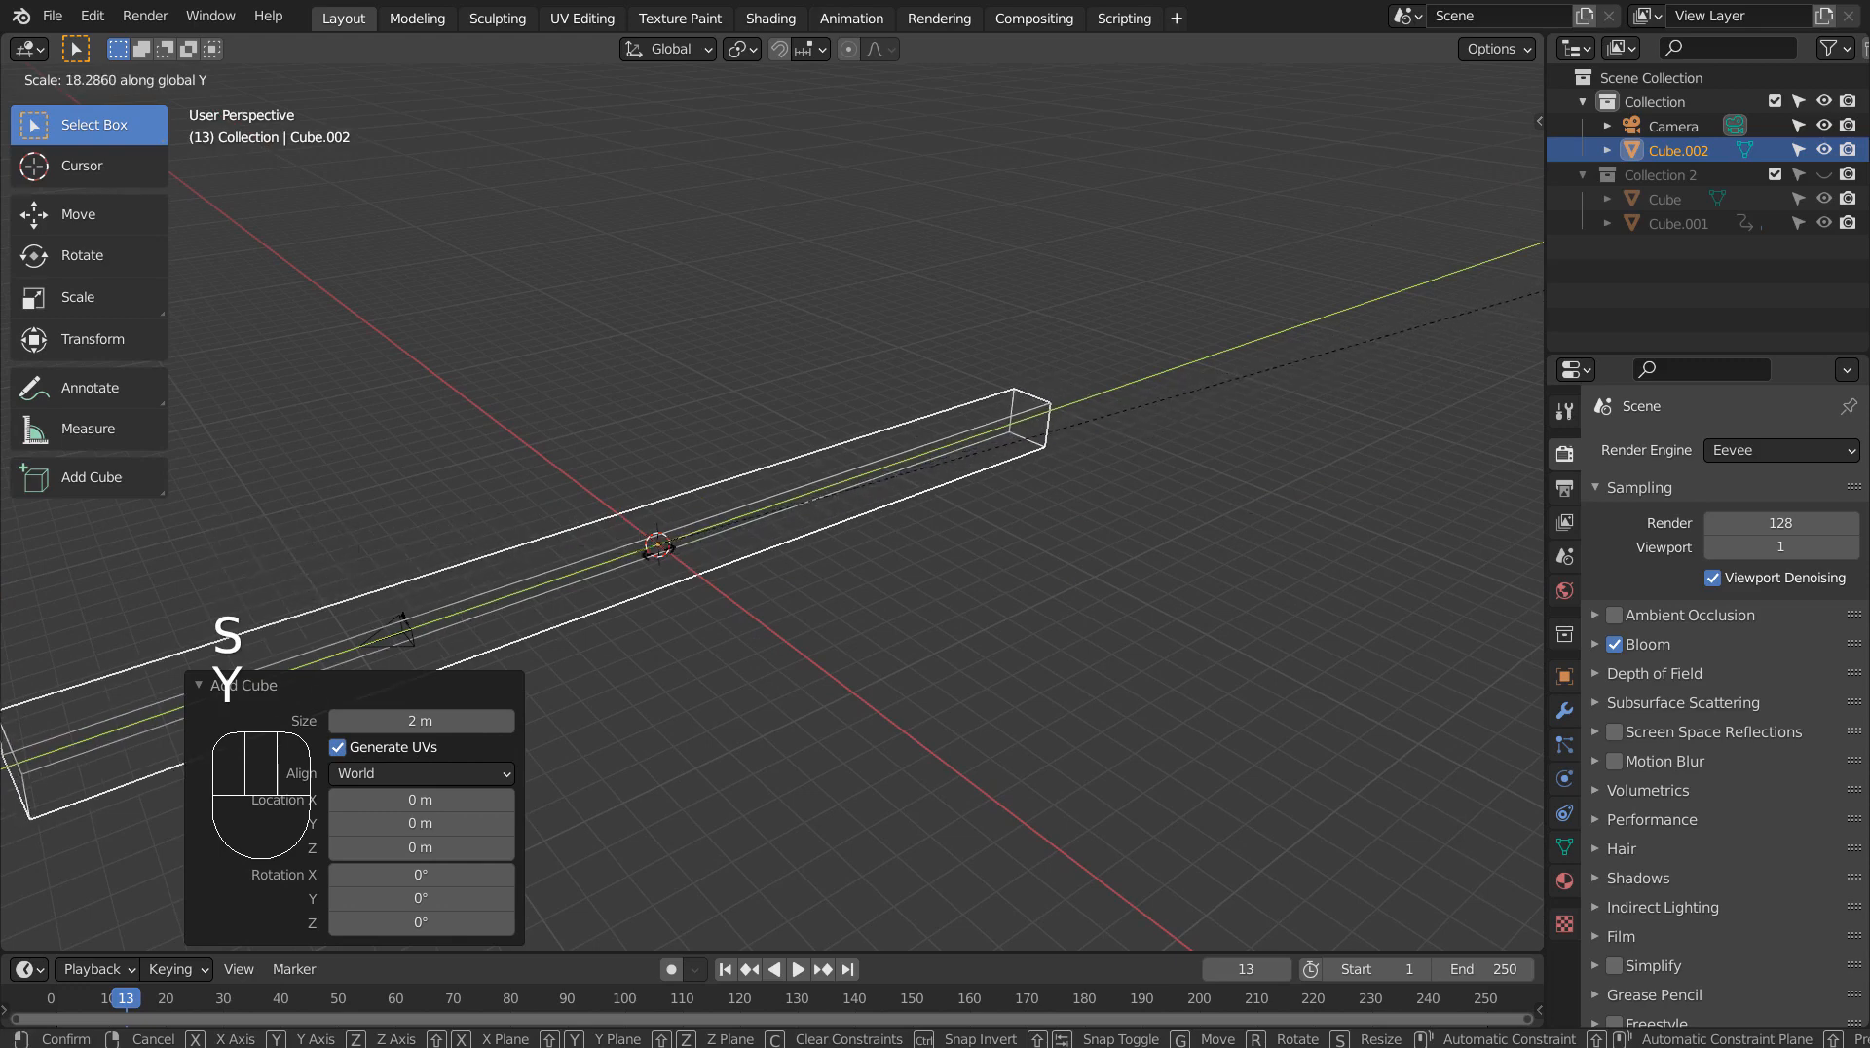
click(1118, 521)
Step: Select the bar's far end face in Edit Mode and move it outward along Y to lengthen the bar
middle_drag(1235, 567, 1363, 734)
key(Tab)
key(3)
click(1110, 721)
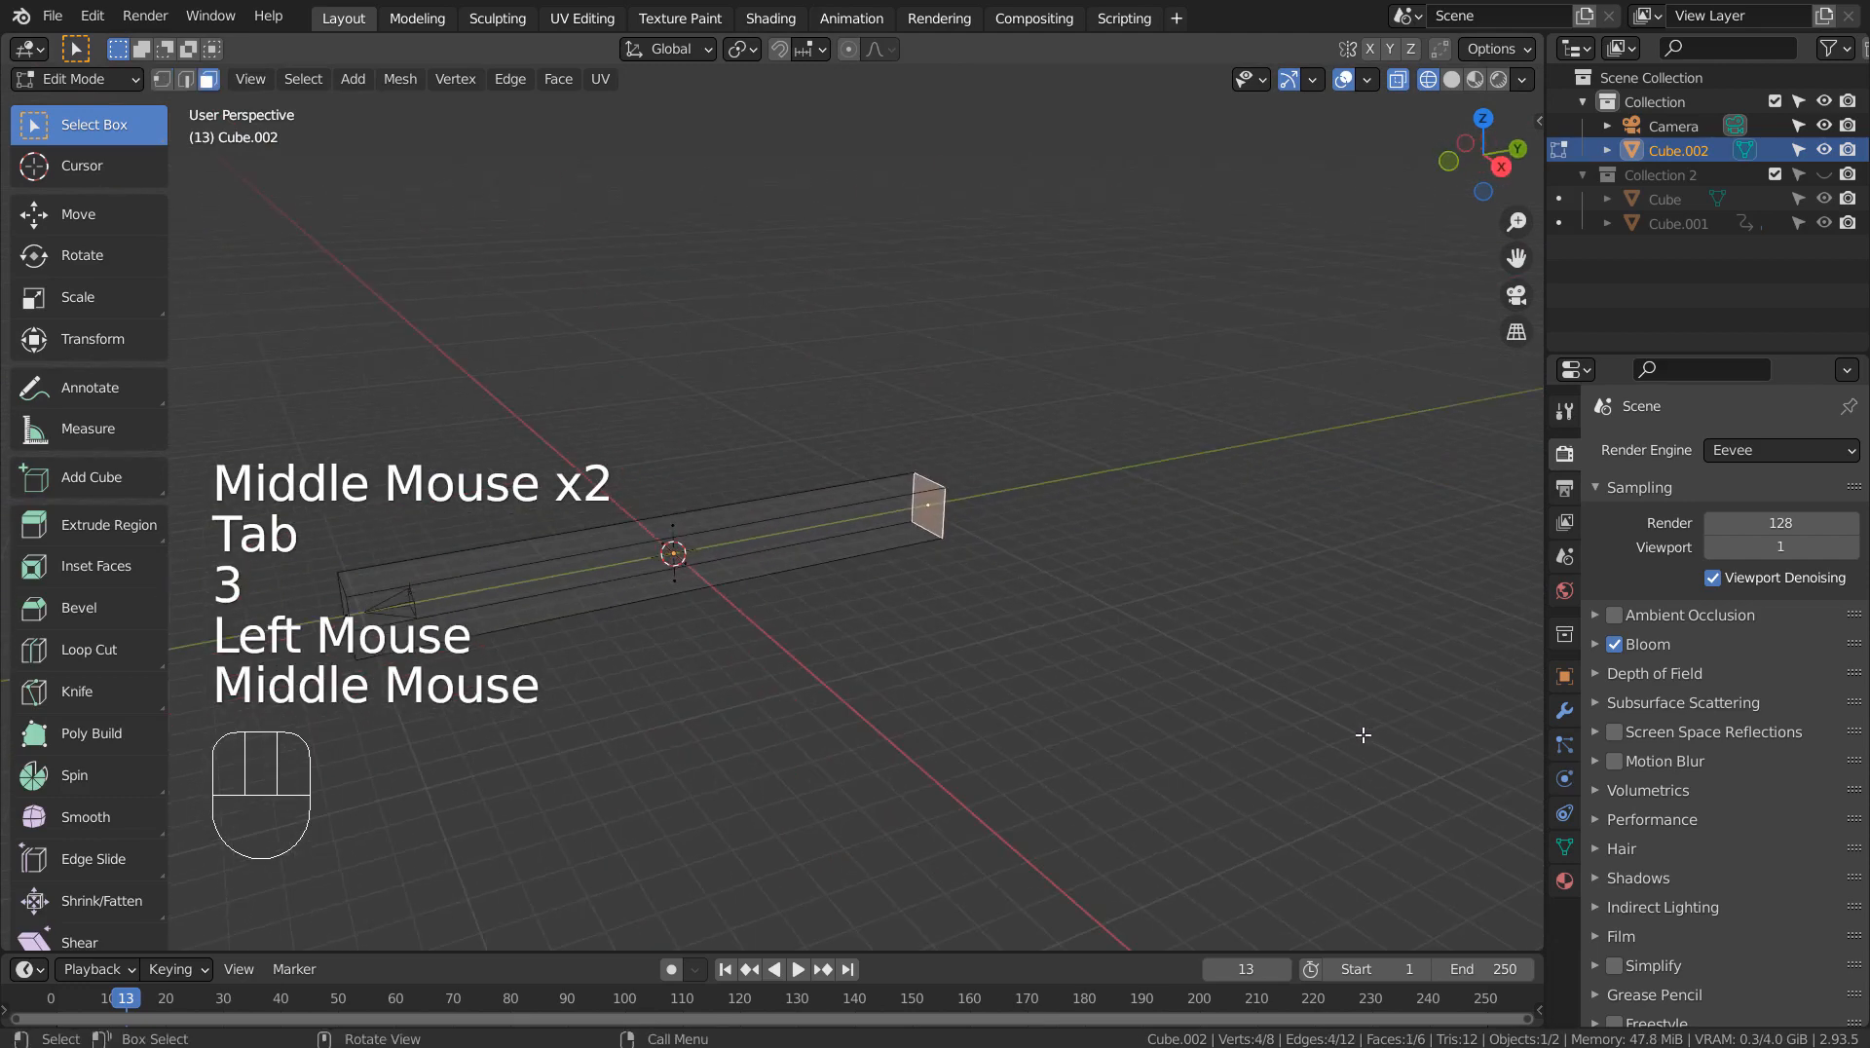
key(g)
key(y)
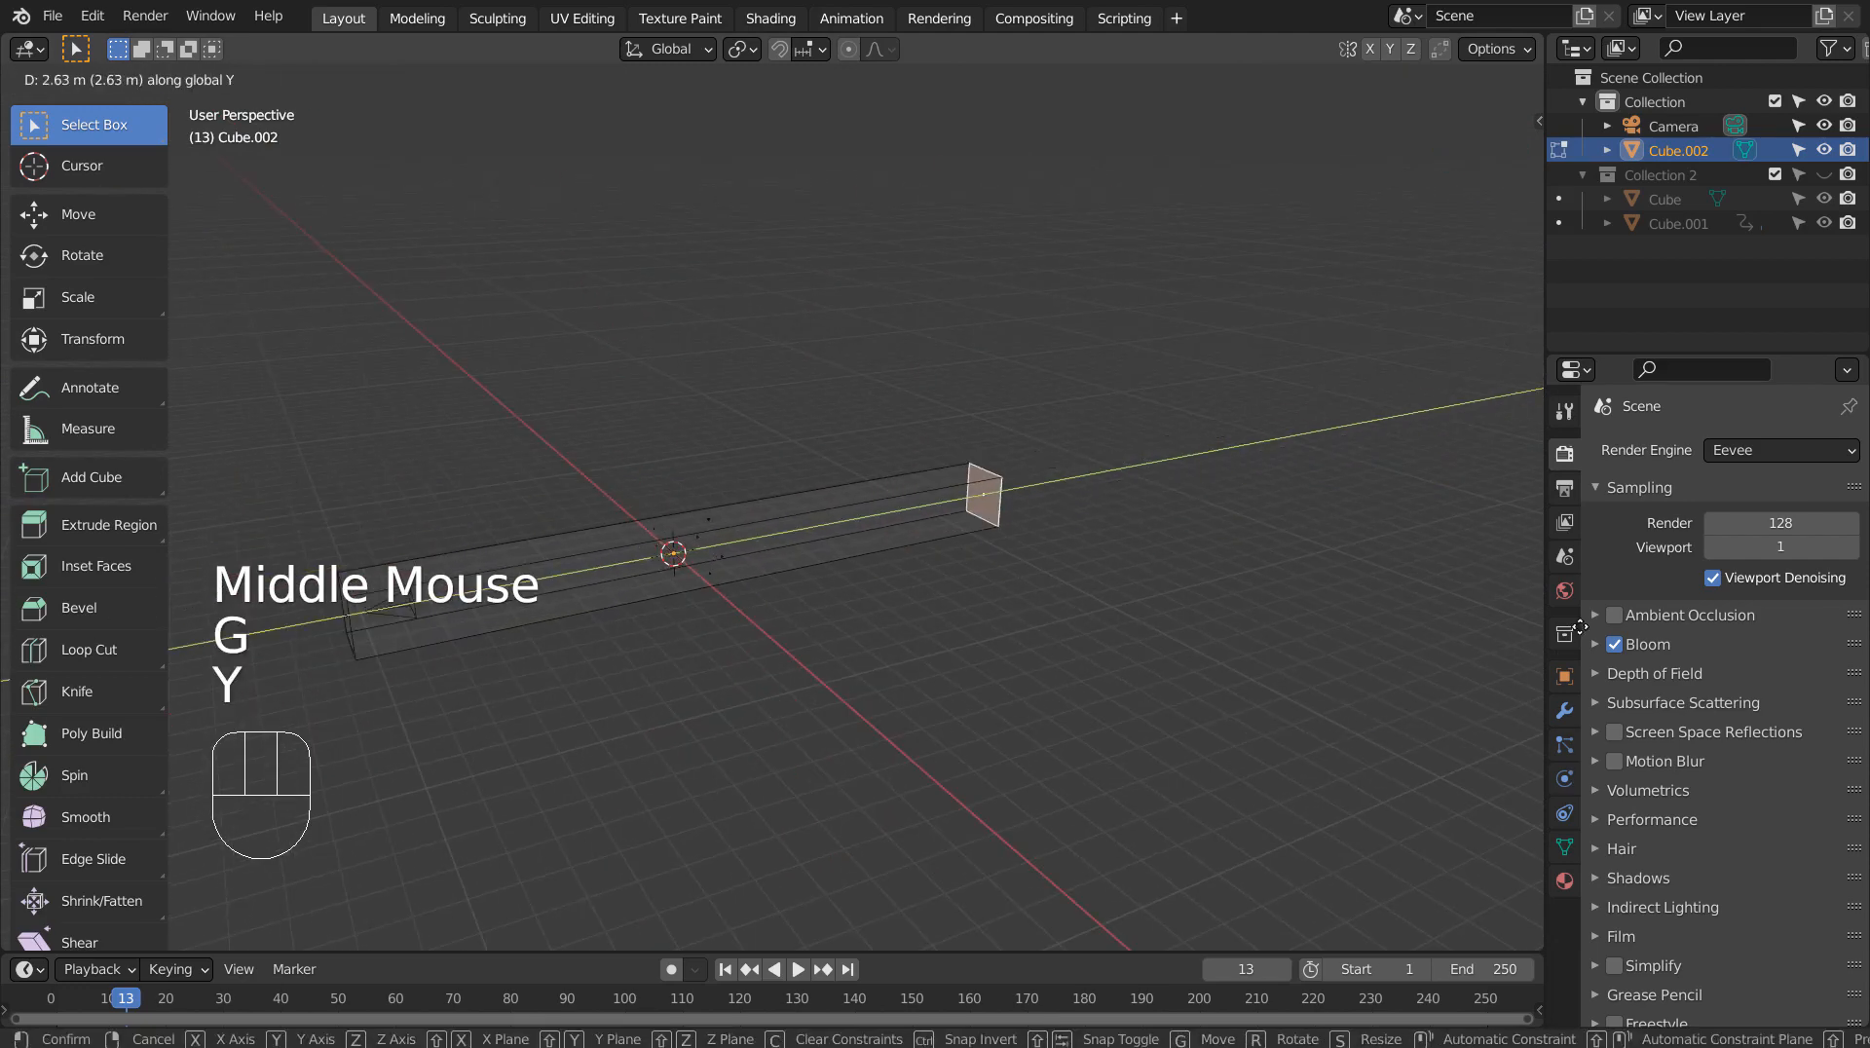
click(748, 589)
middle_drag(748, 584, 689, 635)
Step: Subdivide the entire bar mesh with 25 cuts and return to Object Mode
key(Tab)
key(Tab)
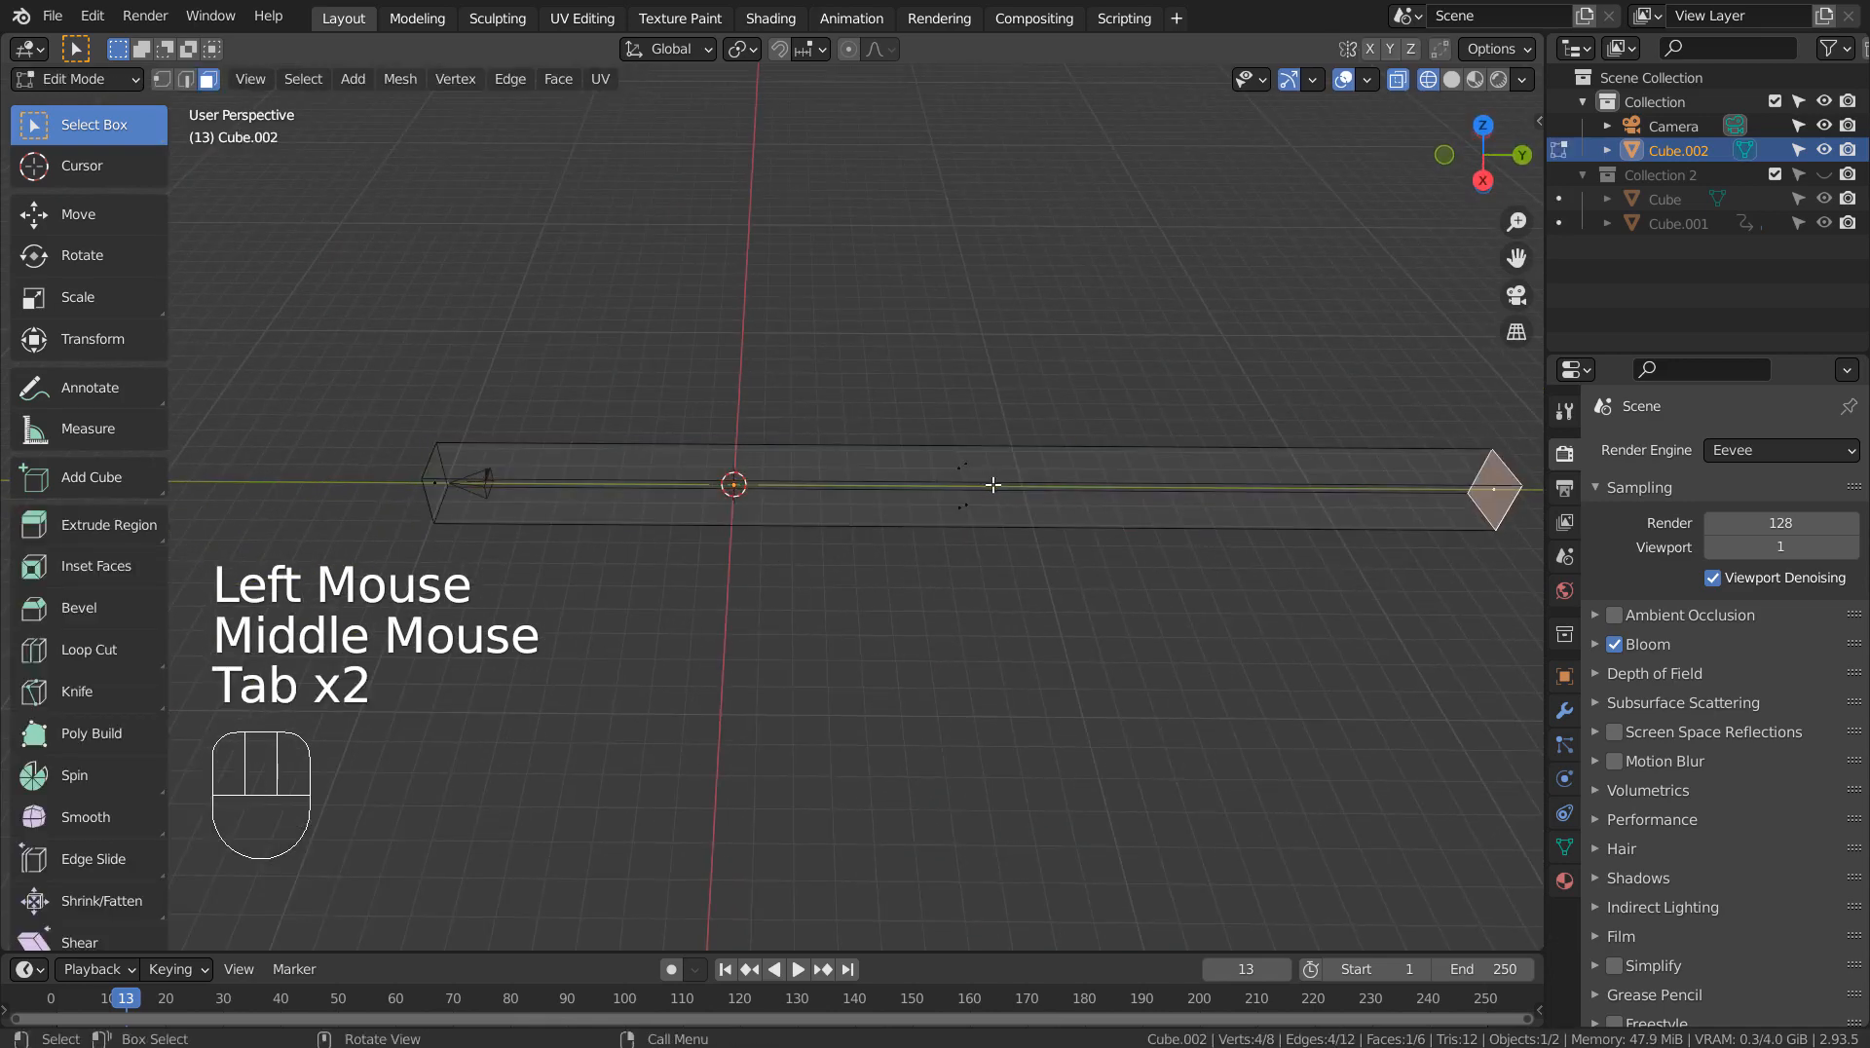
key(a)
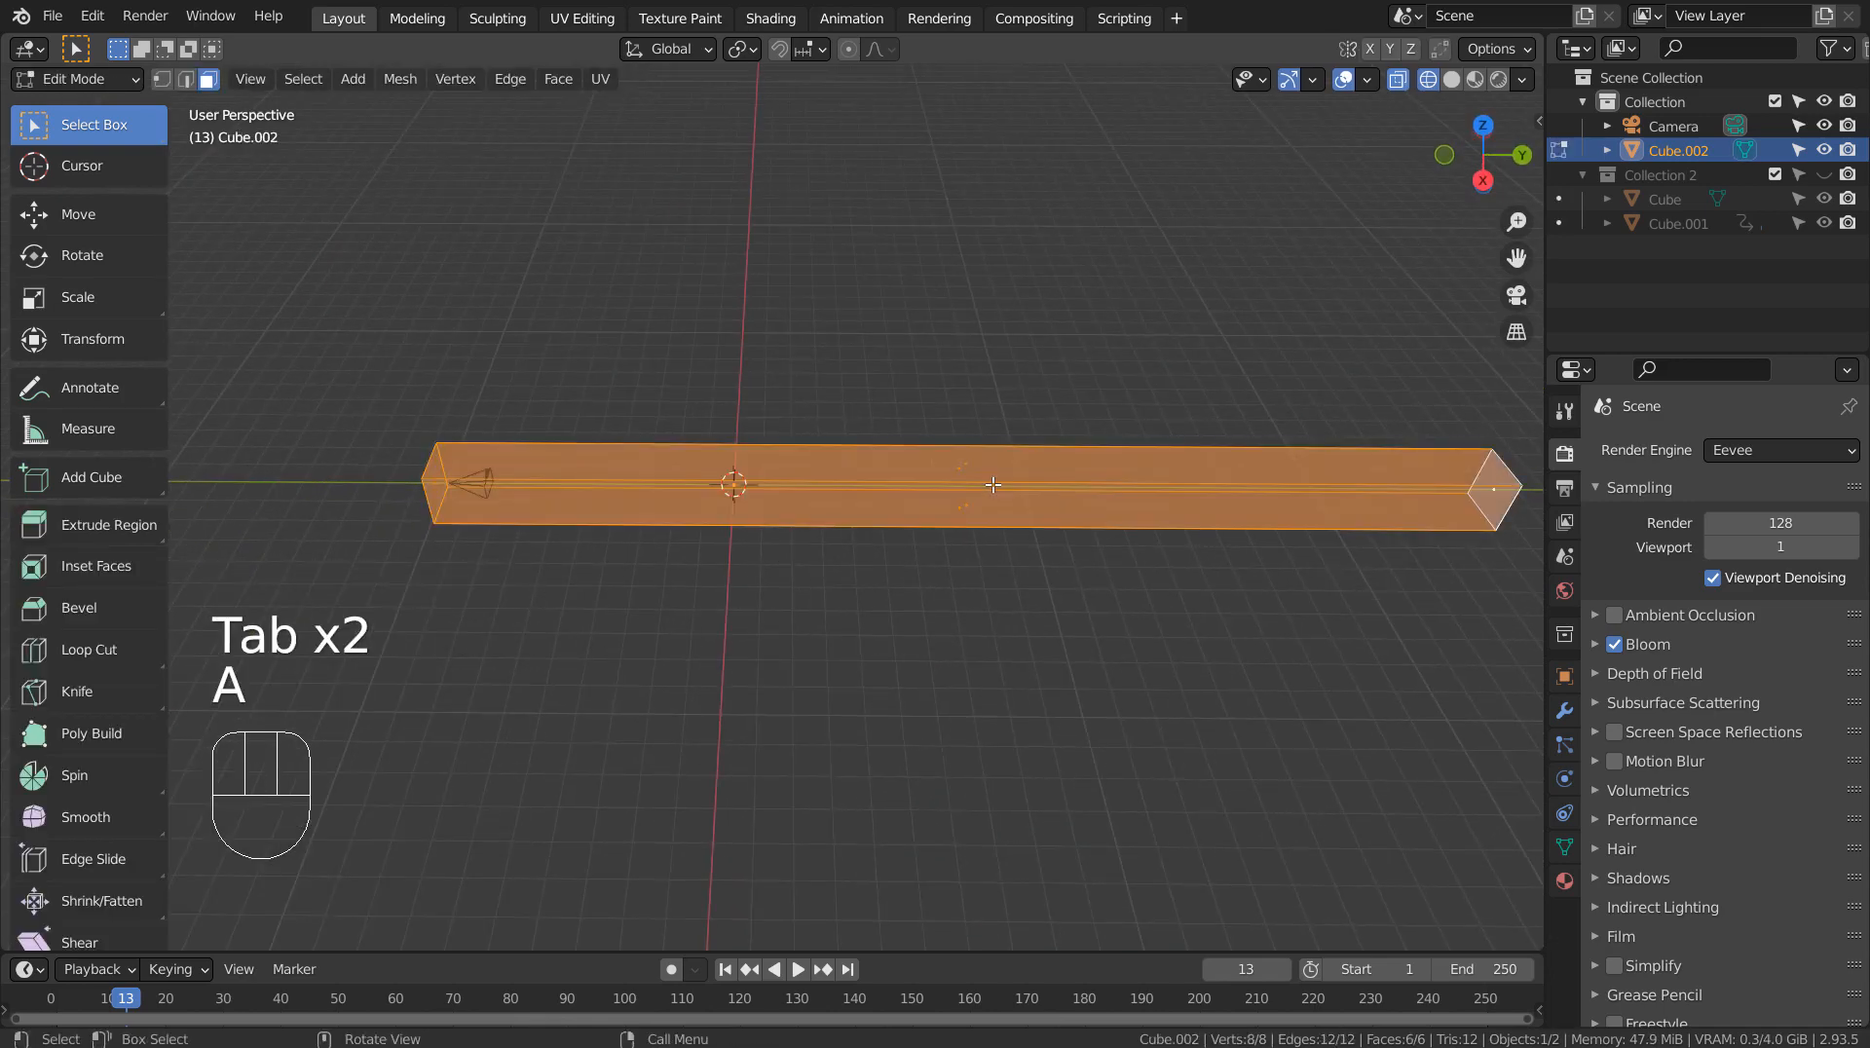
right_click(994, 484)
right_click(993, 484)
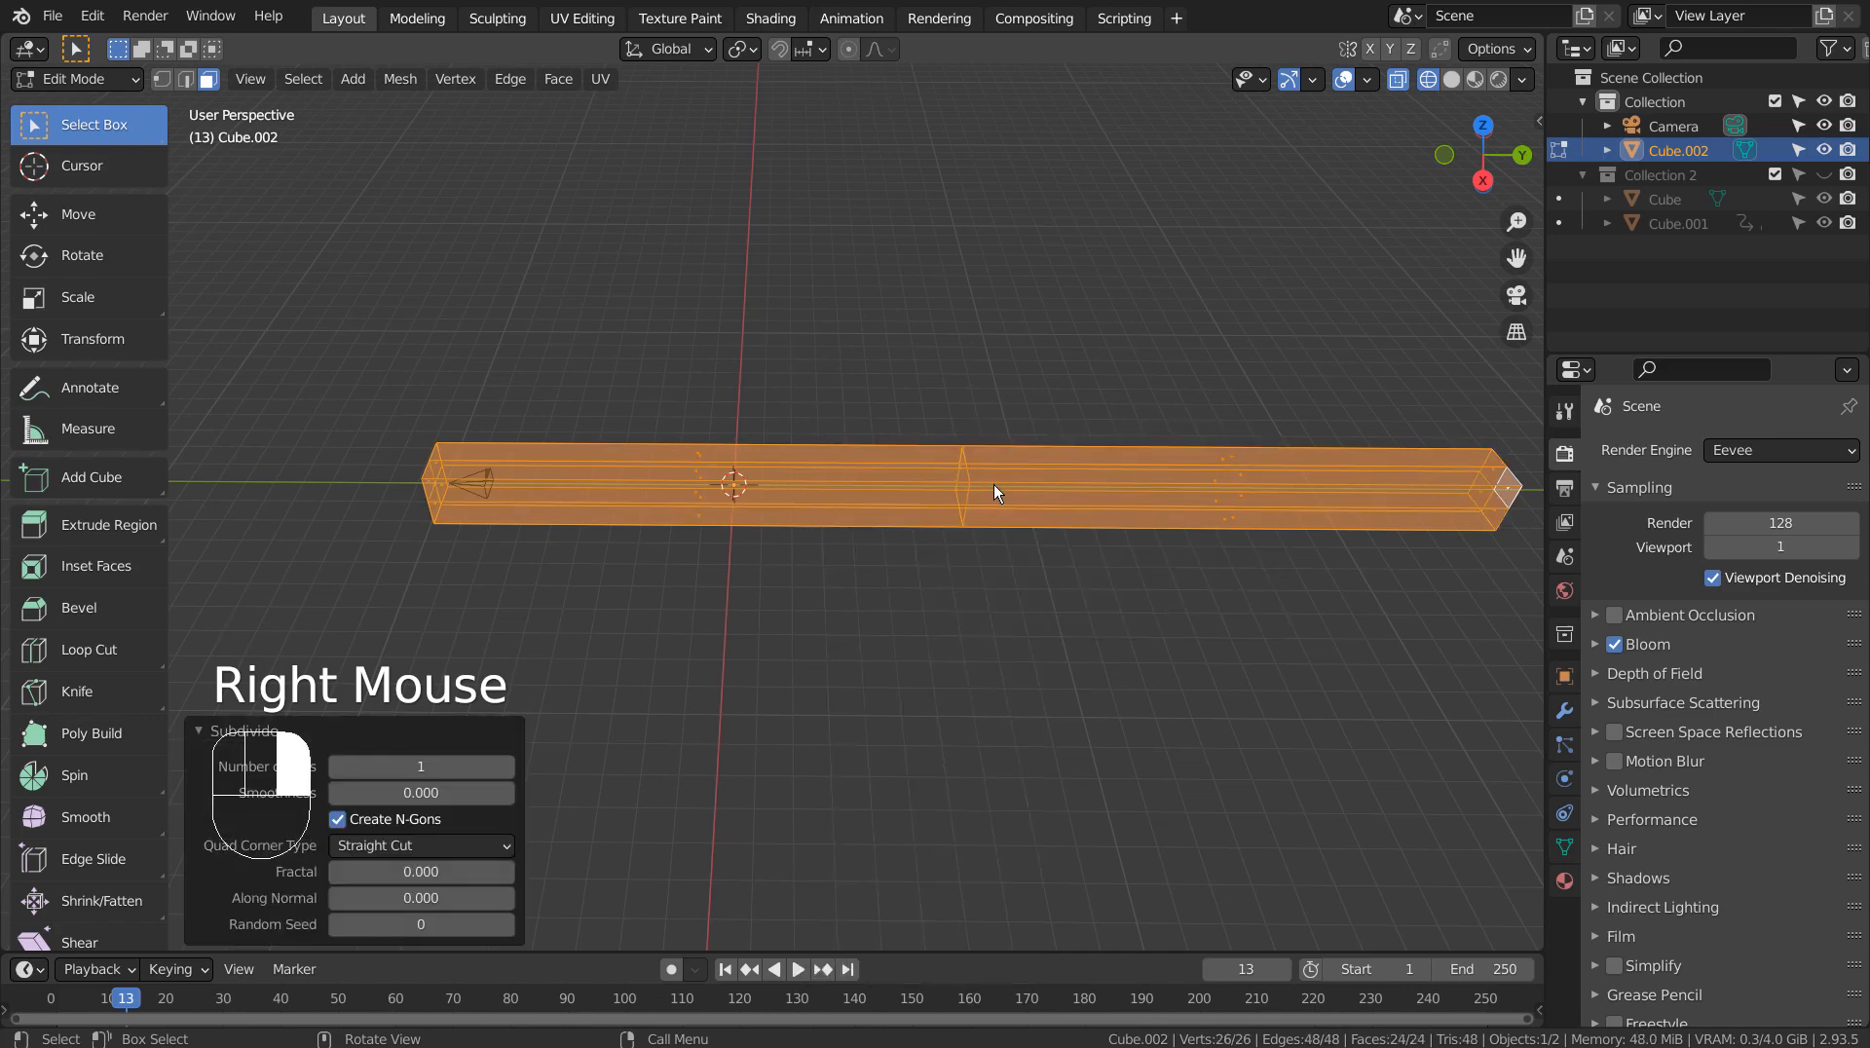
click(400, 767)
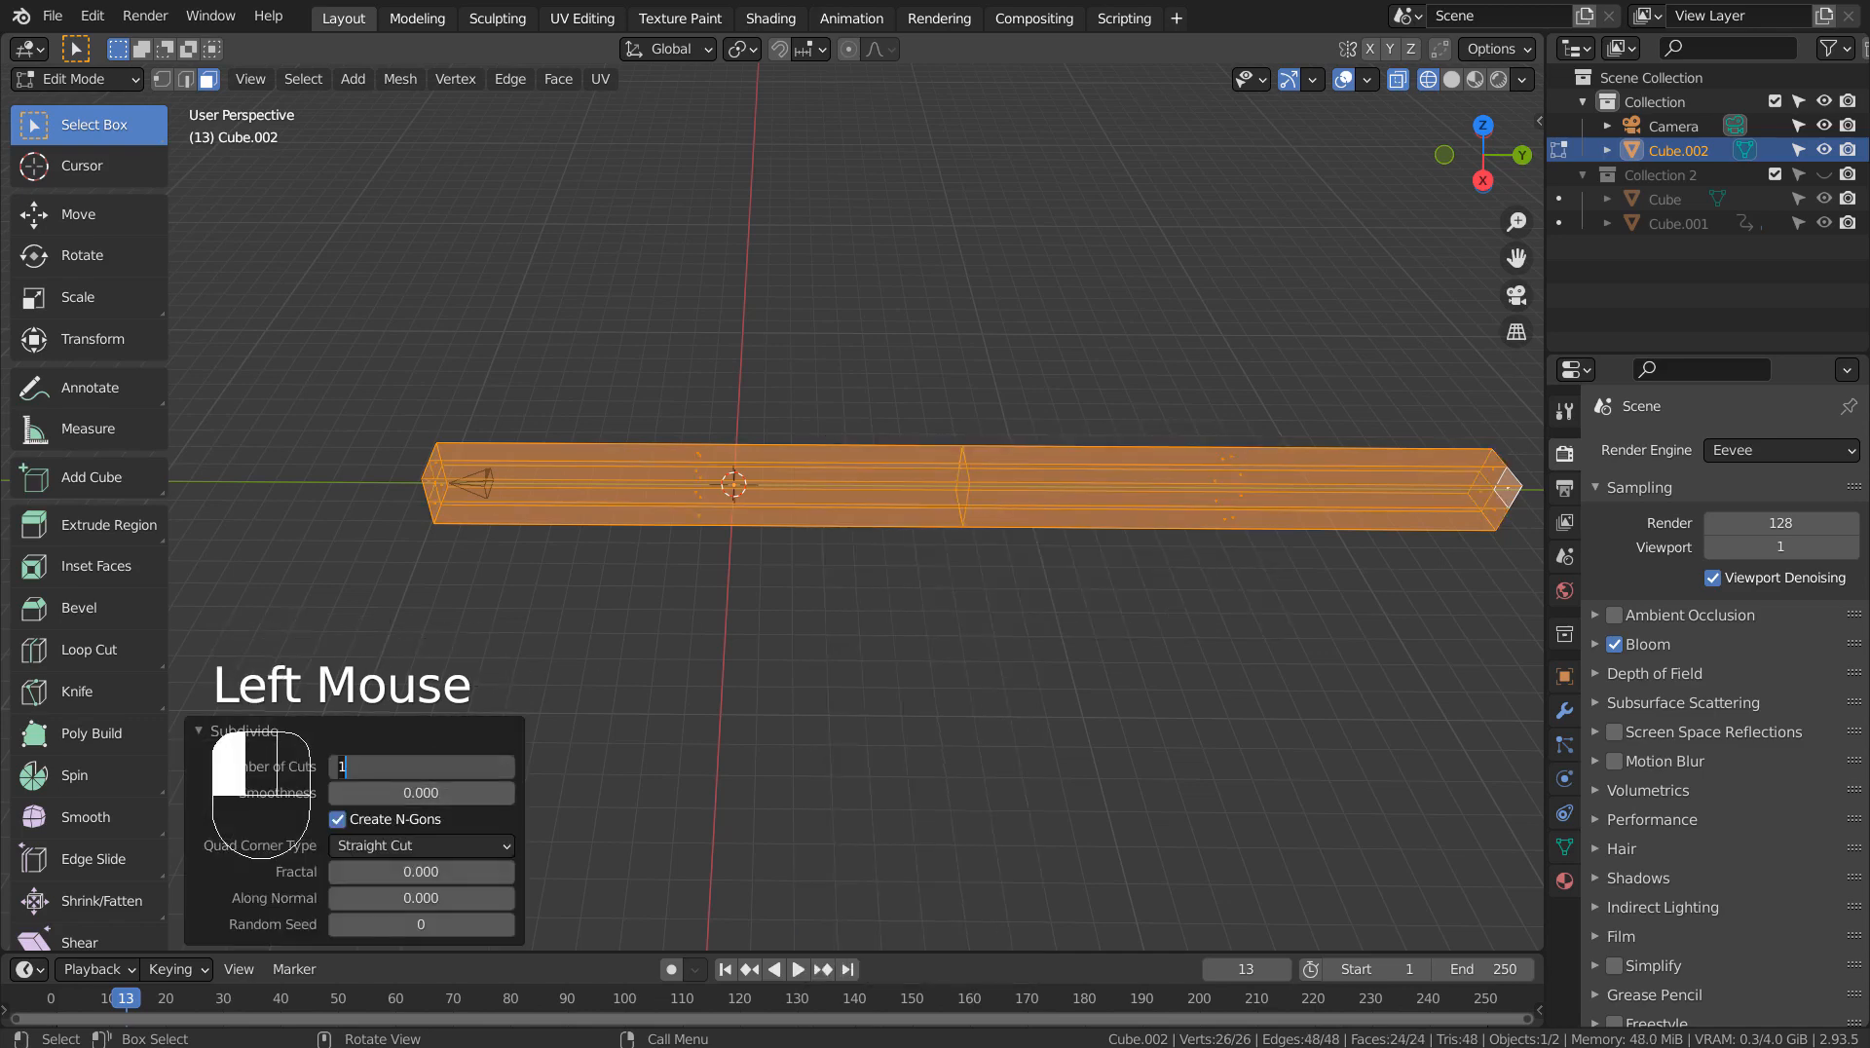
text(25)
click(975, 606)
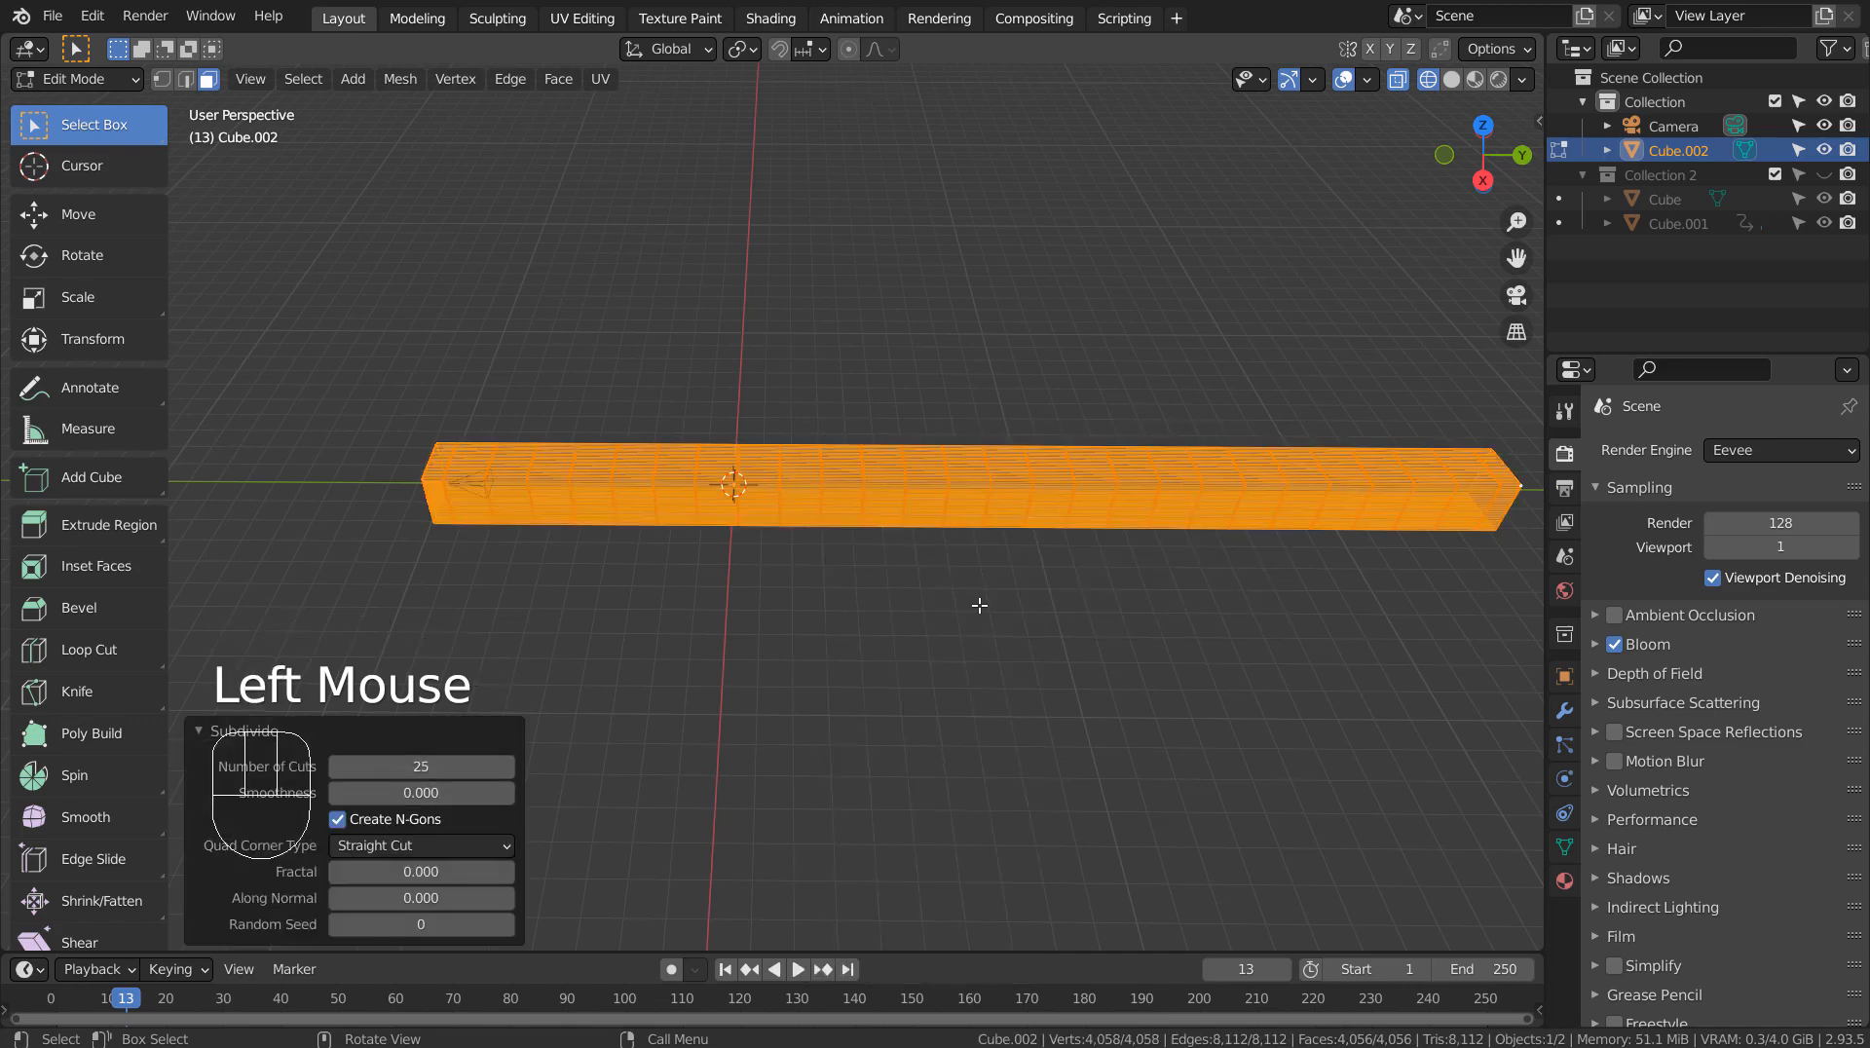
key(Tab)
middle_drag(692, 632, 761, 596)
key(Tab)
key(Tab)
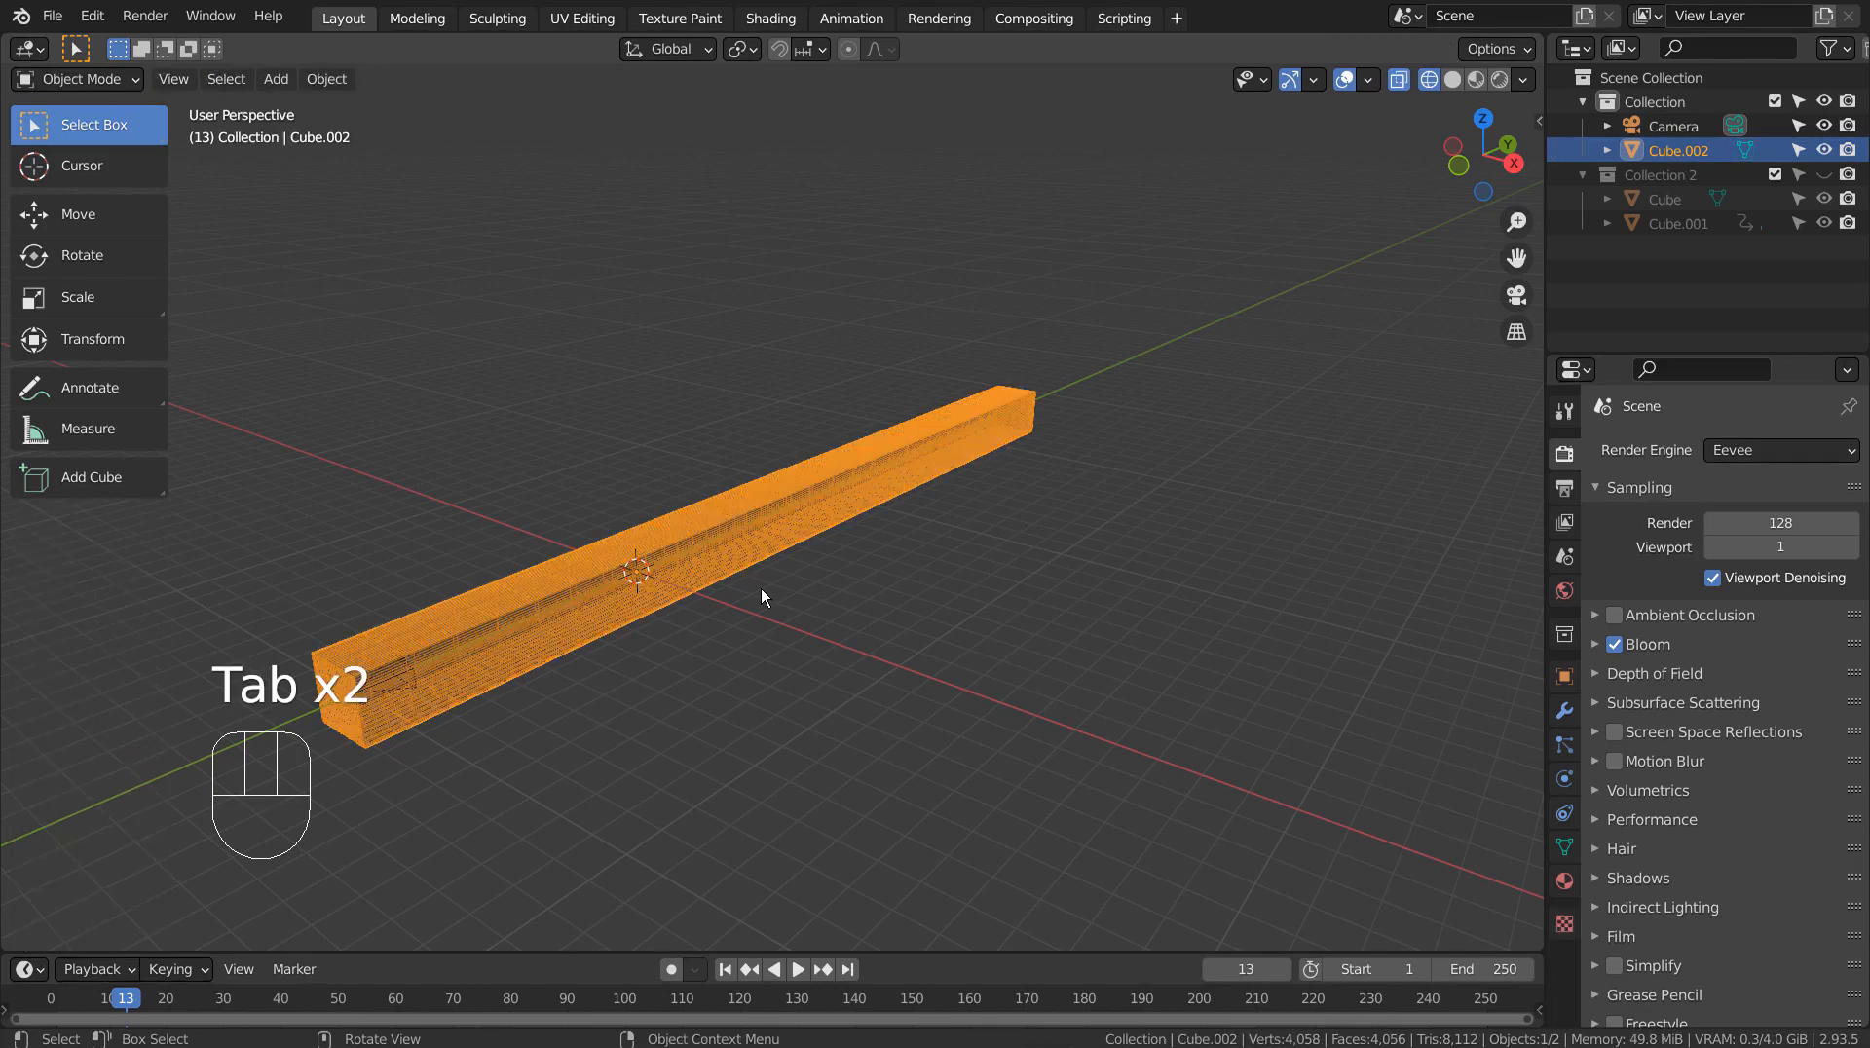
Step: Duplicate the subdivided bar in place and keep the copy selected
key(shift+d)
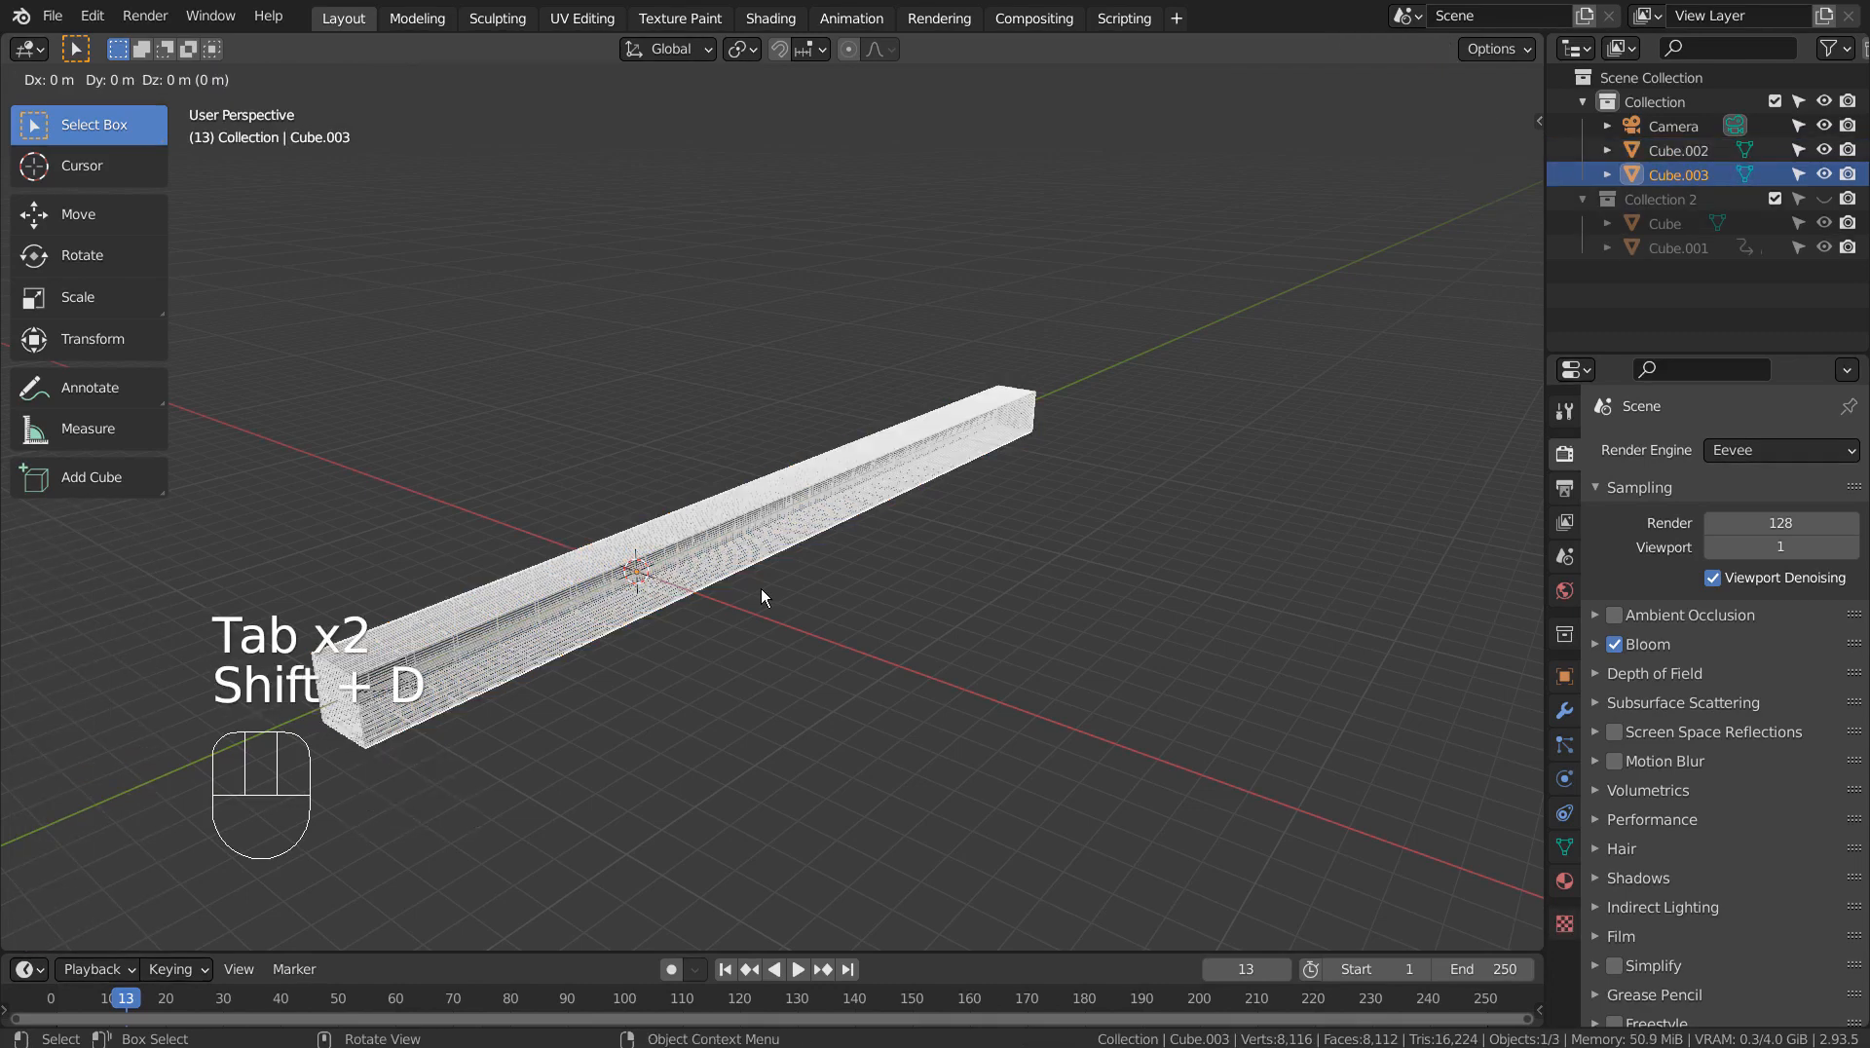
key(KP_Enter)
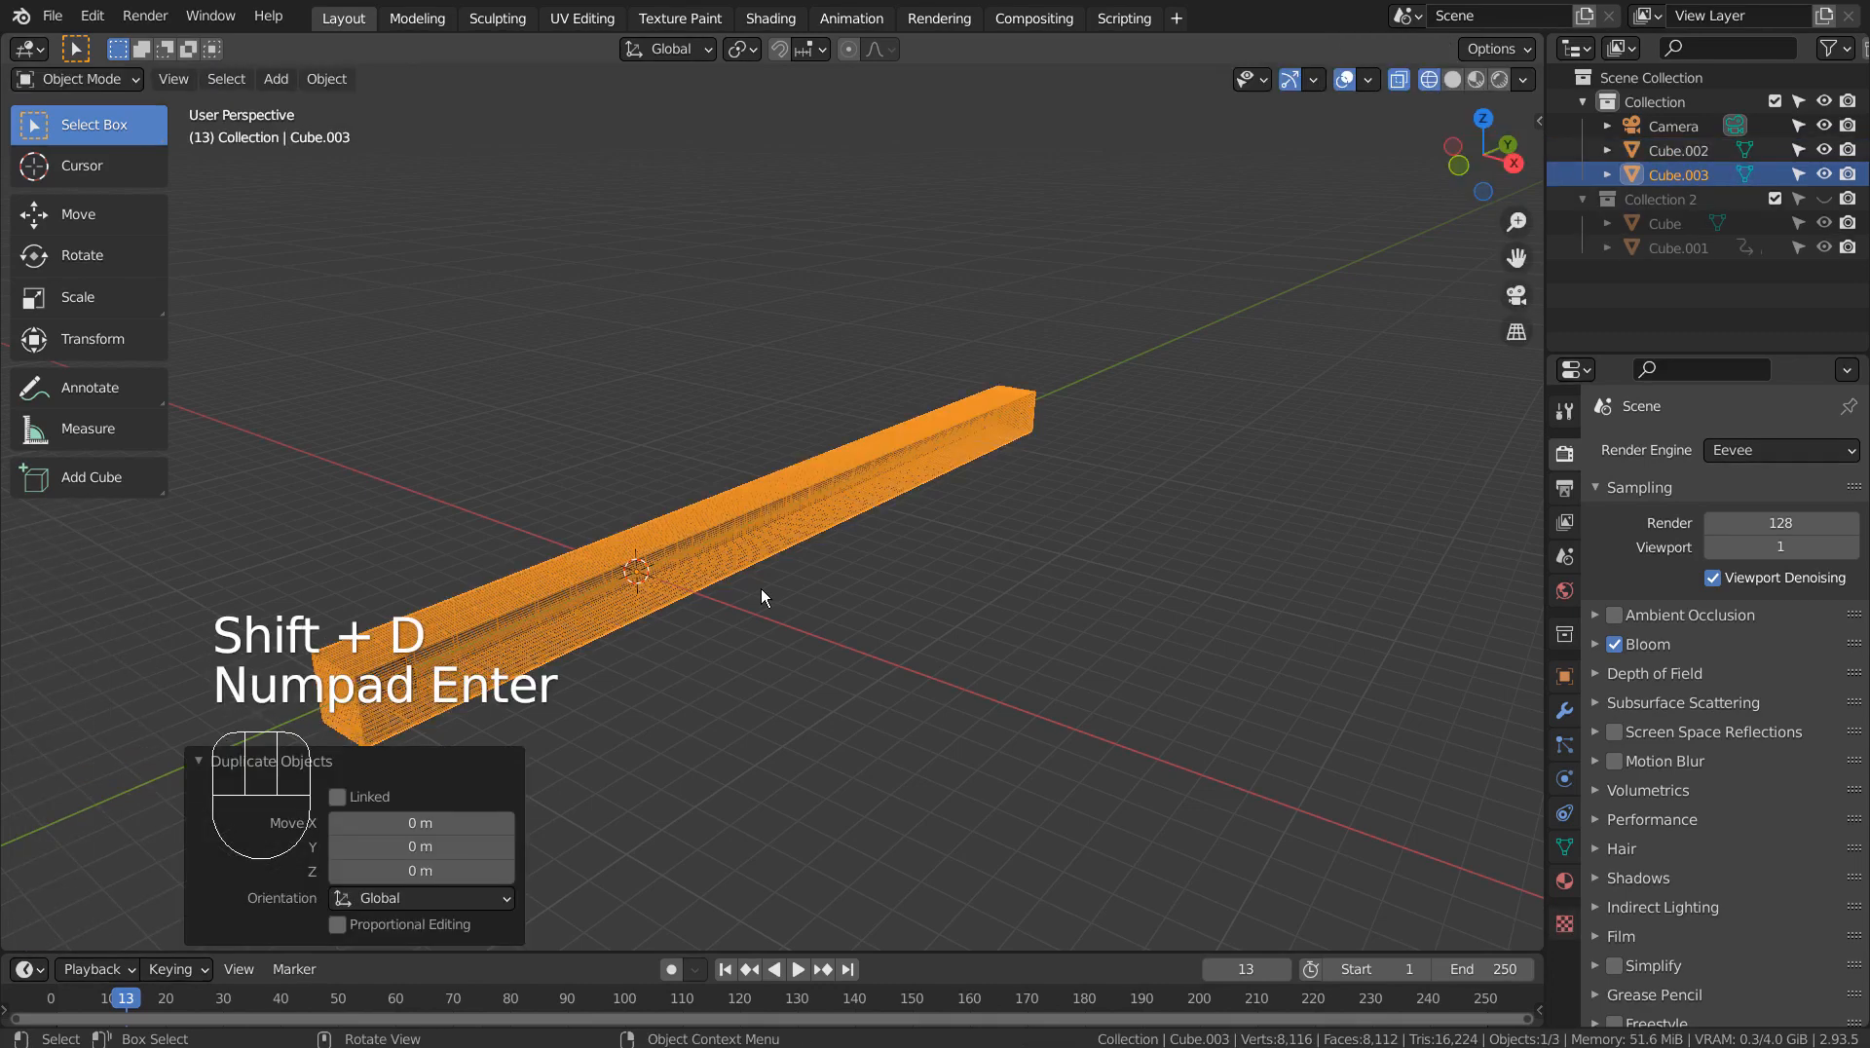
click(1691, 171)
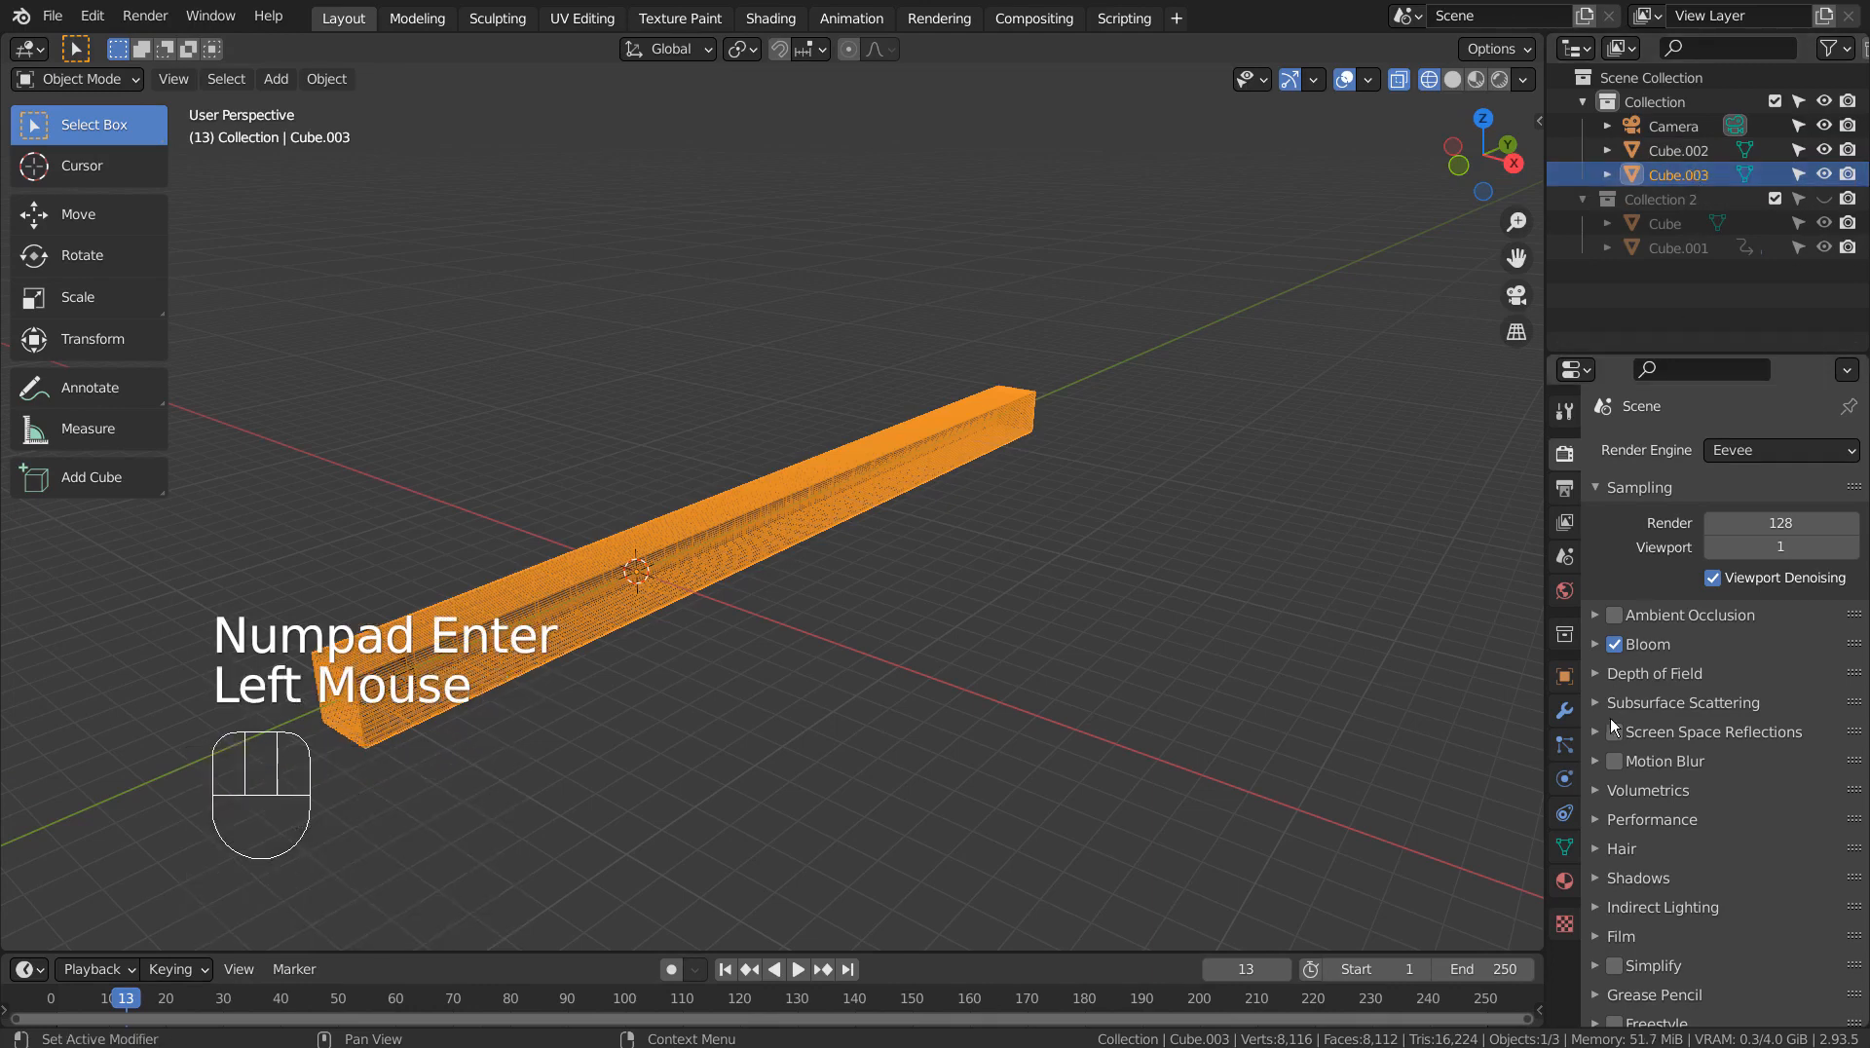
Step: Add a Wireframe modifier to the duplicate Cube.003 and set its thickness to 0 m
click(1561, 712)
click(1701, 451)
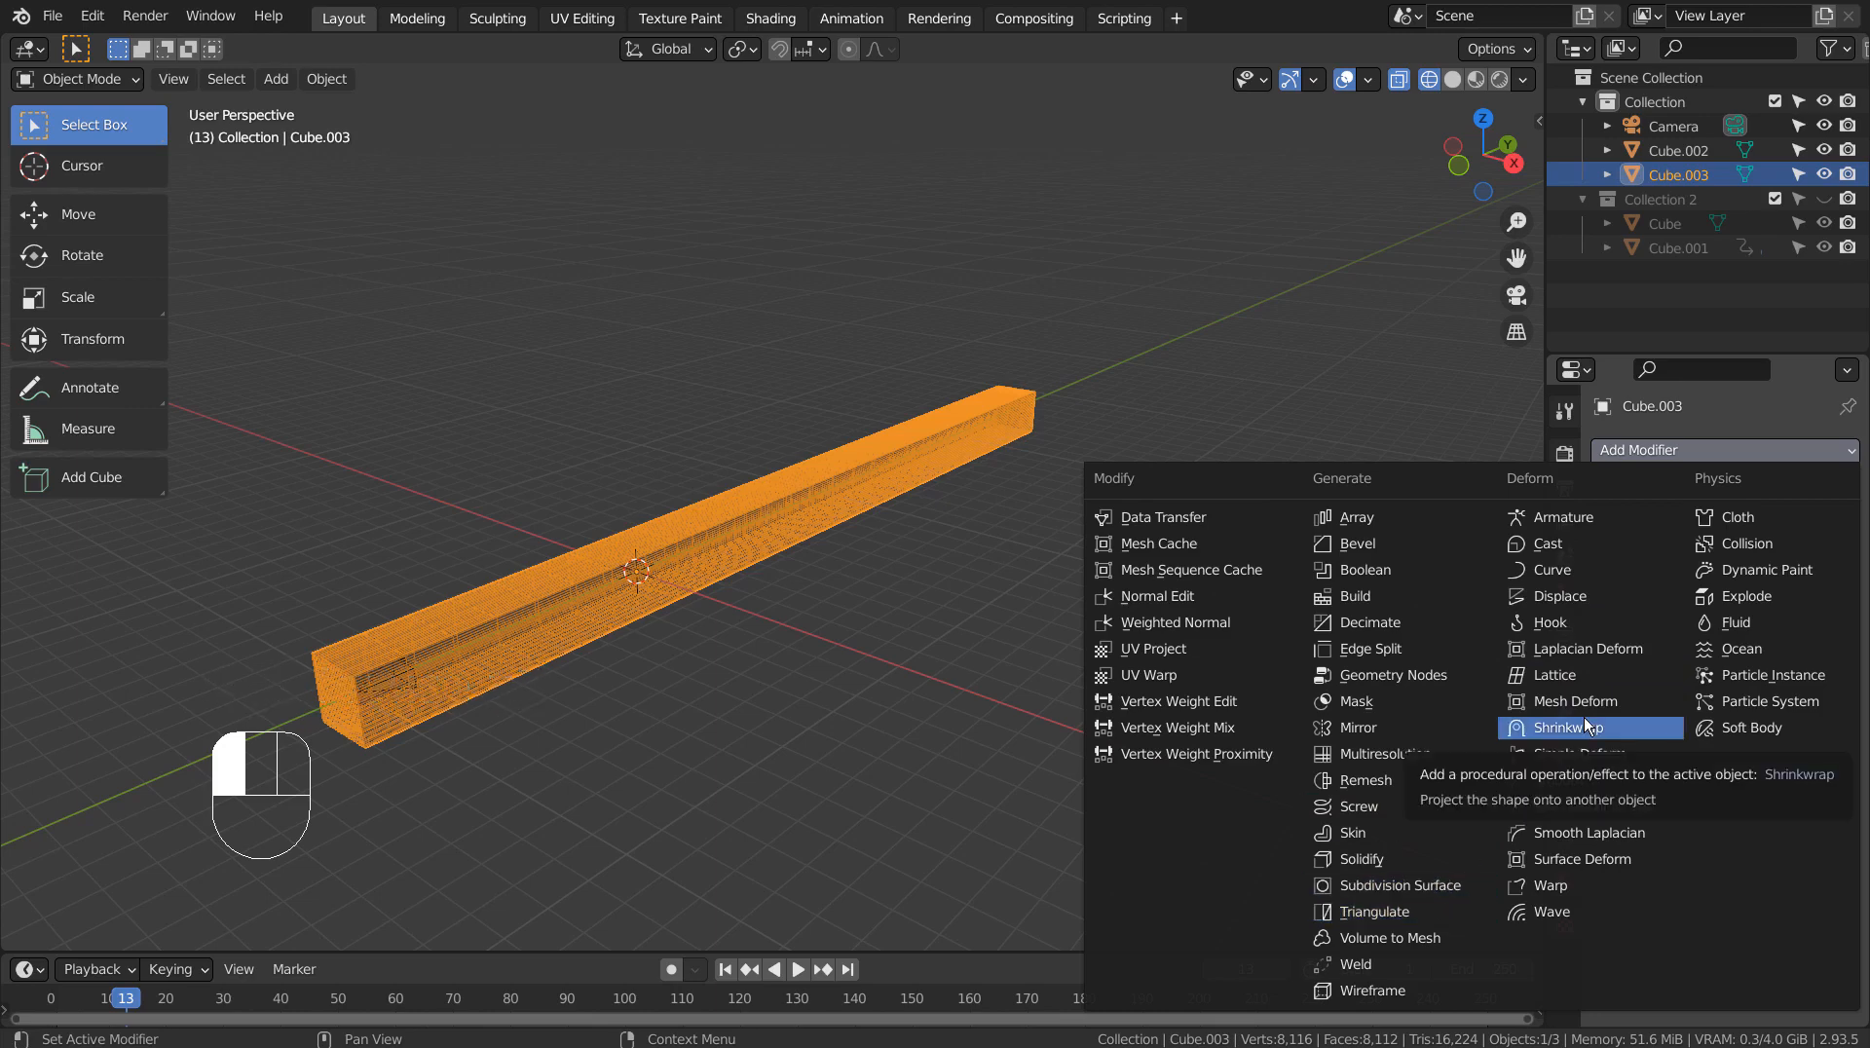
click(1389, 992)
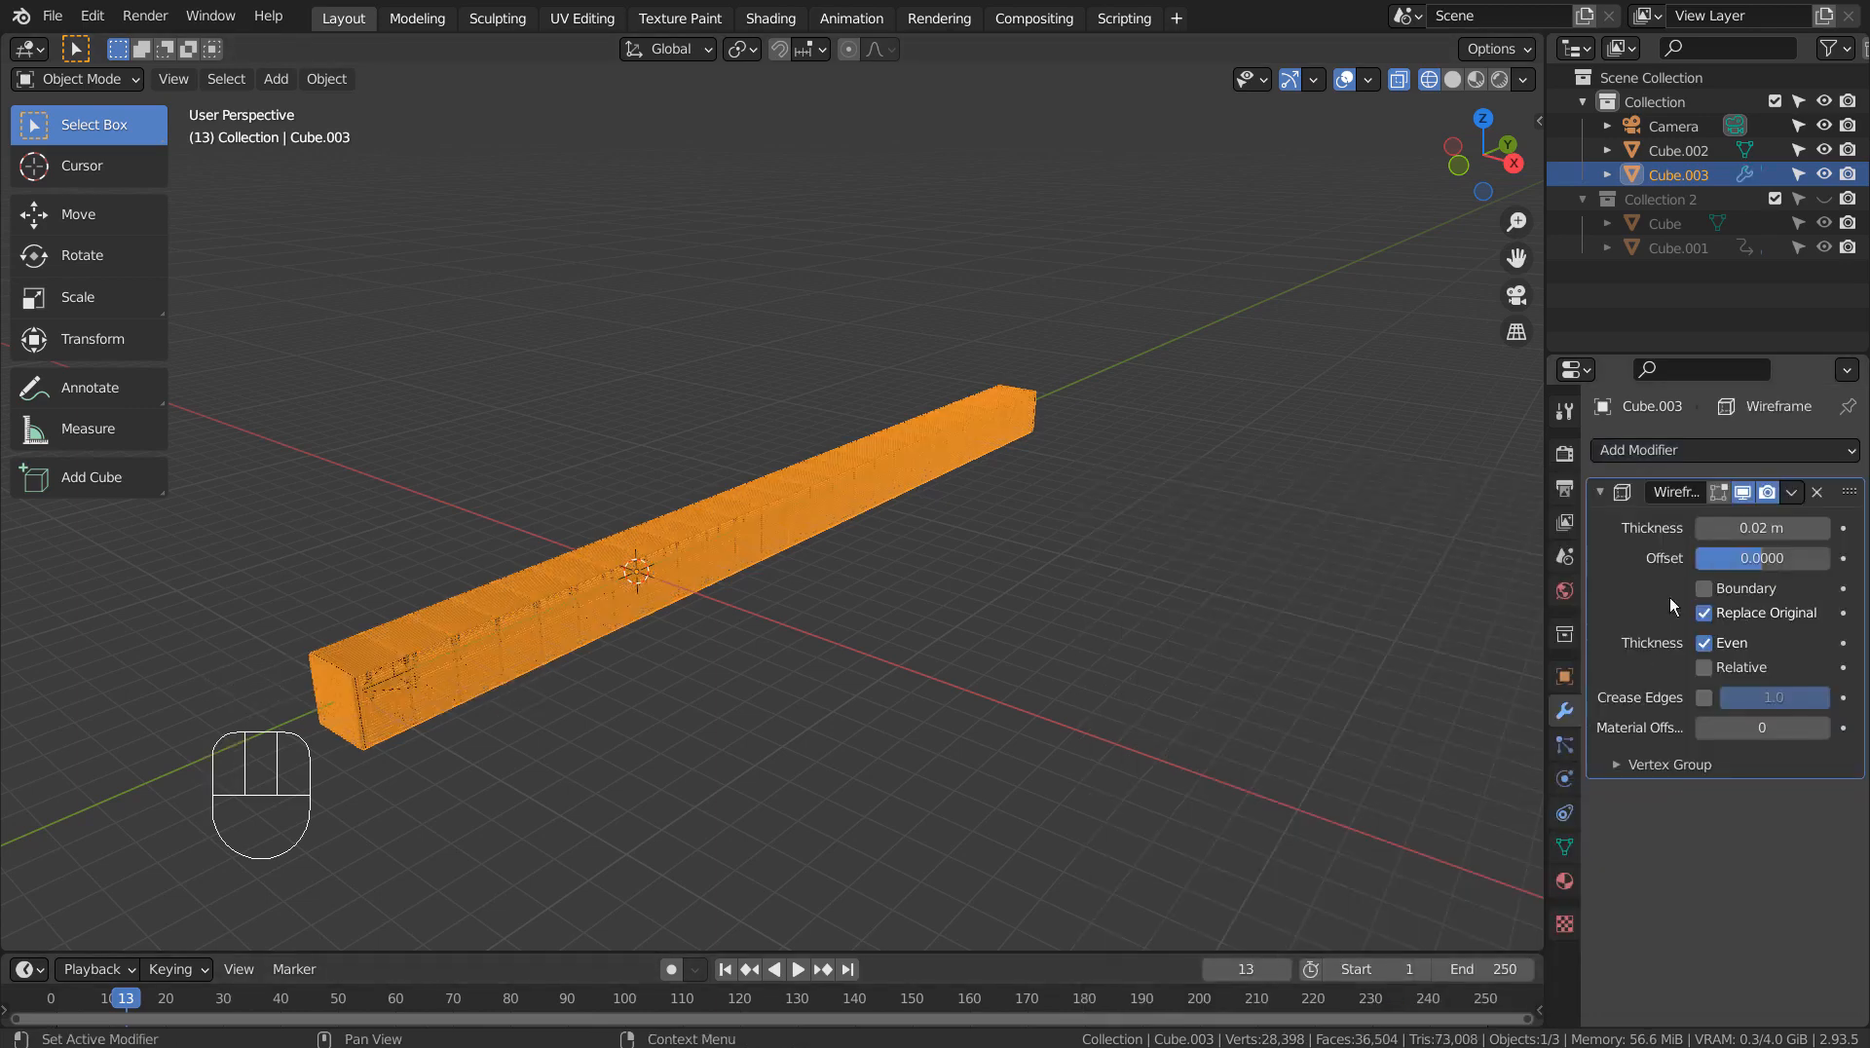
click(1753, 528)
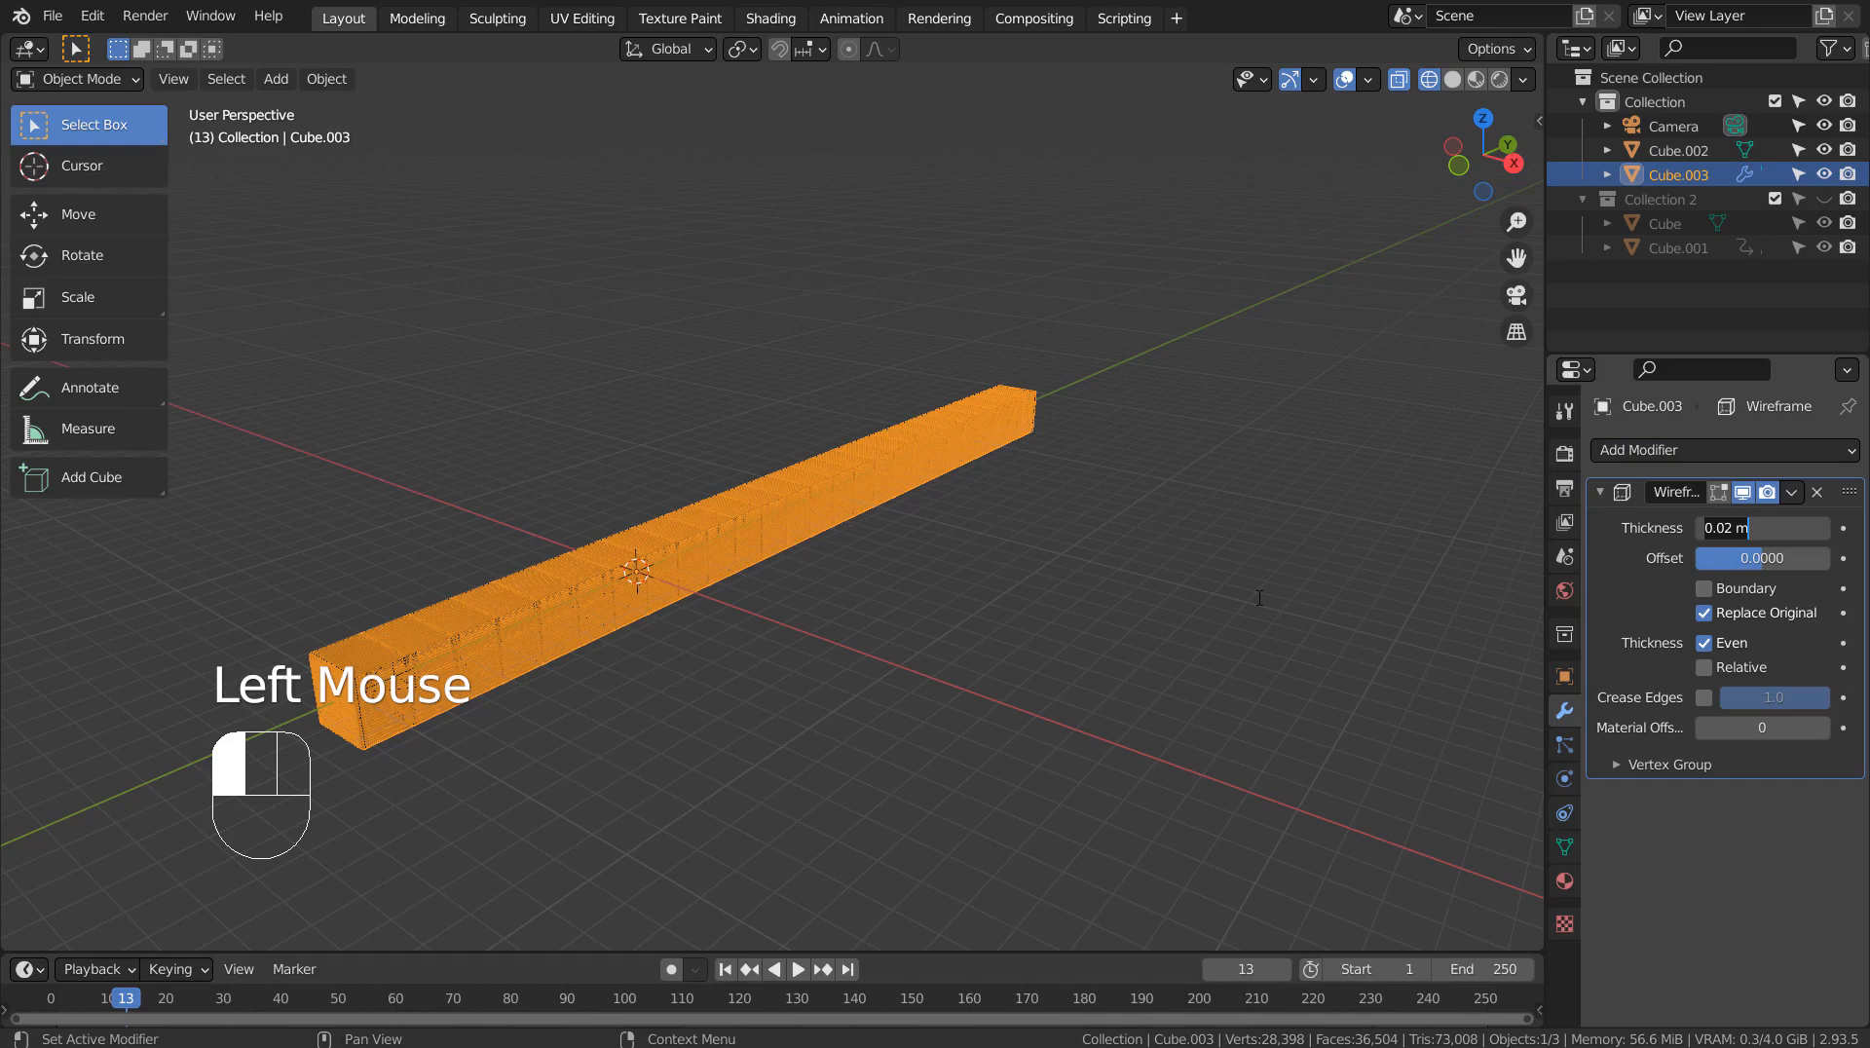
text(0)
key(Return)
scroll(1052, 621, up, 6)
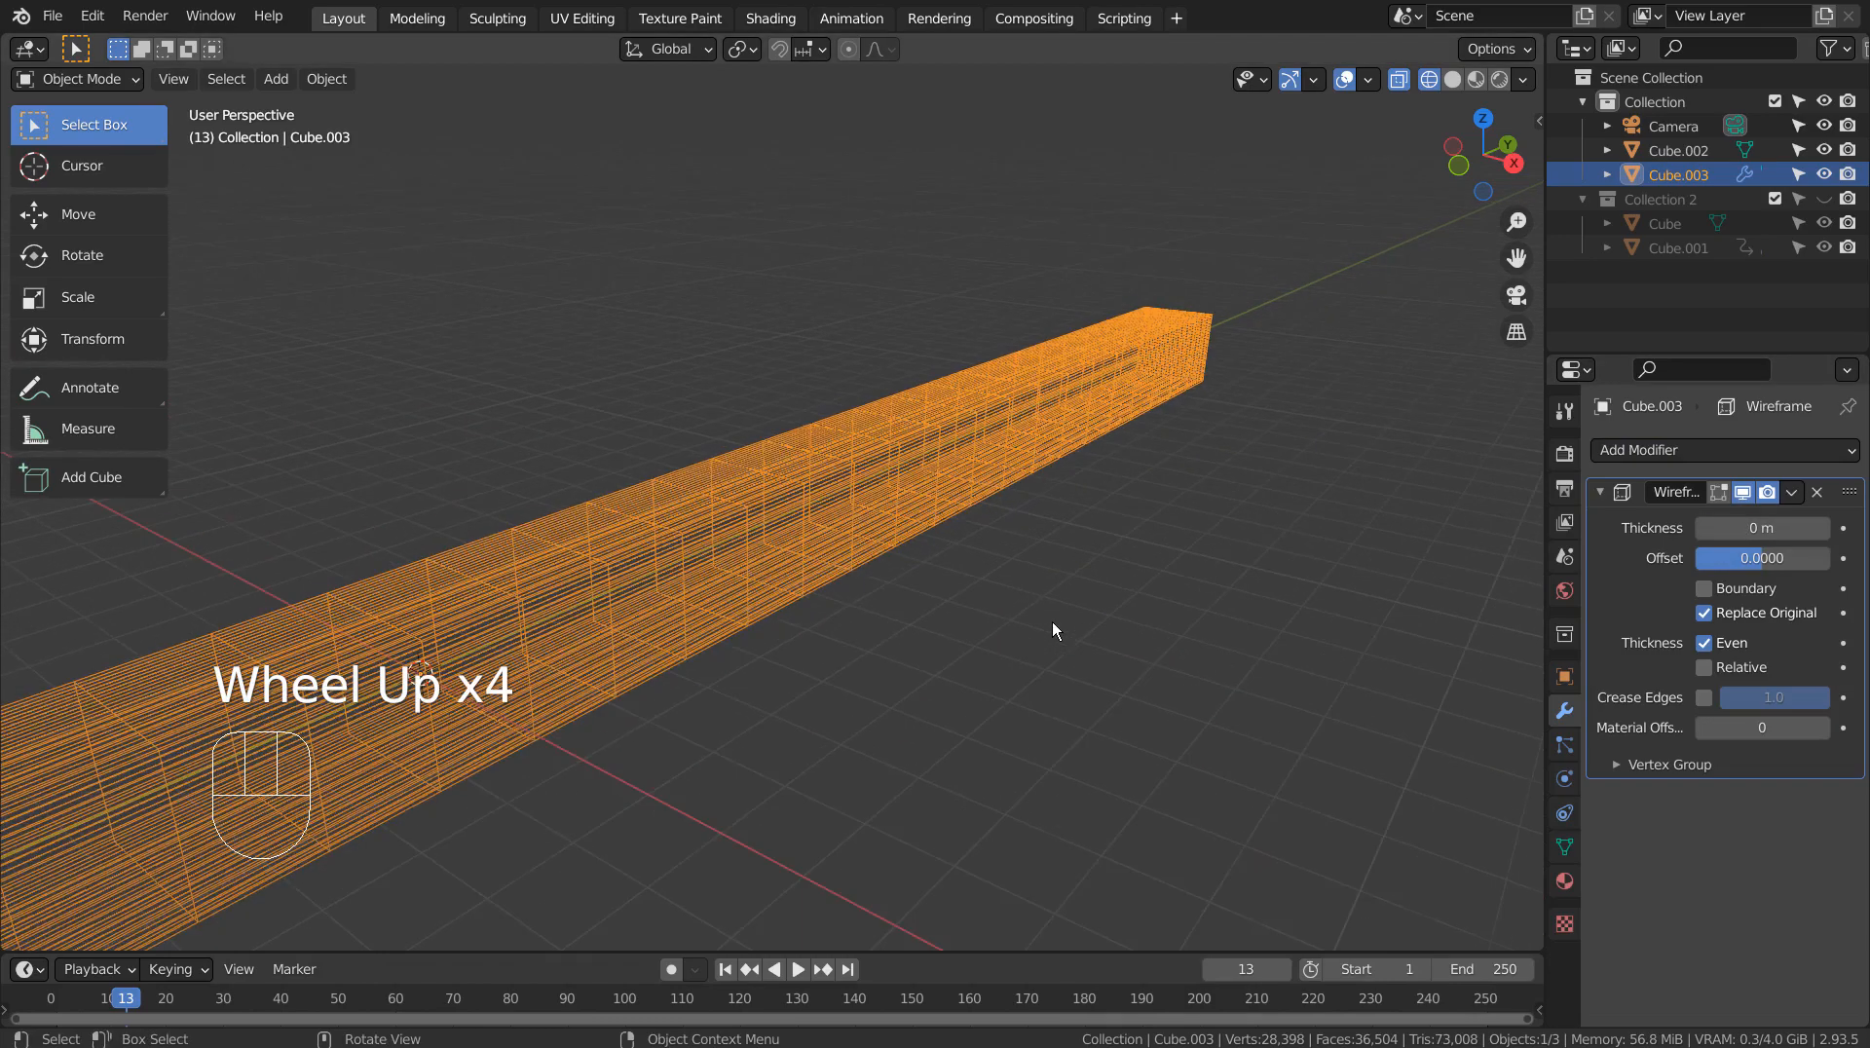
middle_drag(1050, 621, 1150, 578)
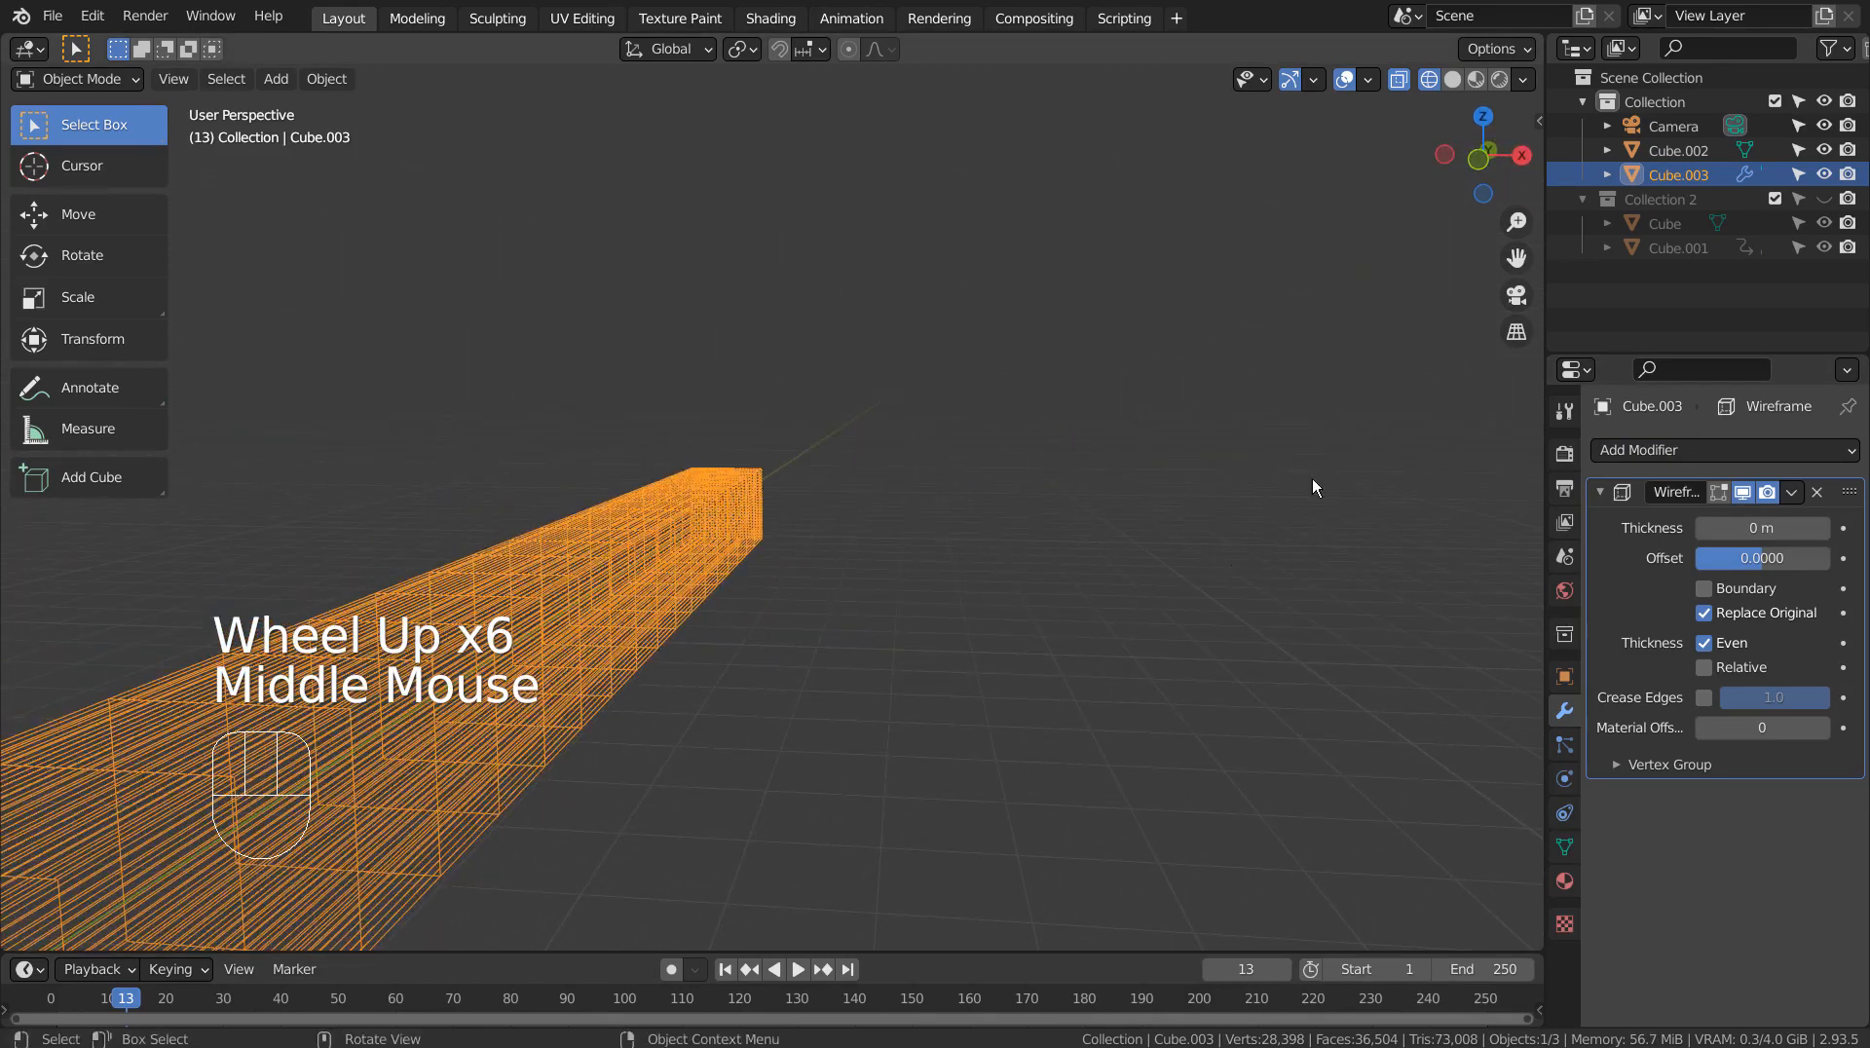
Step: Create a new material for the original bar, Cube.002
click(1678, 145)
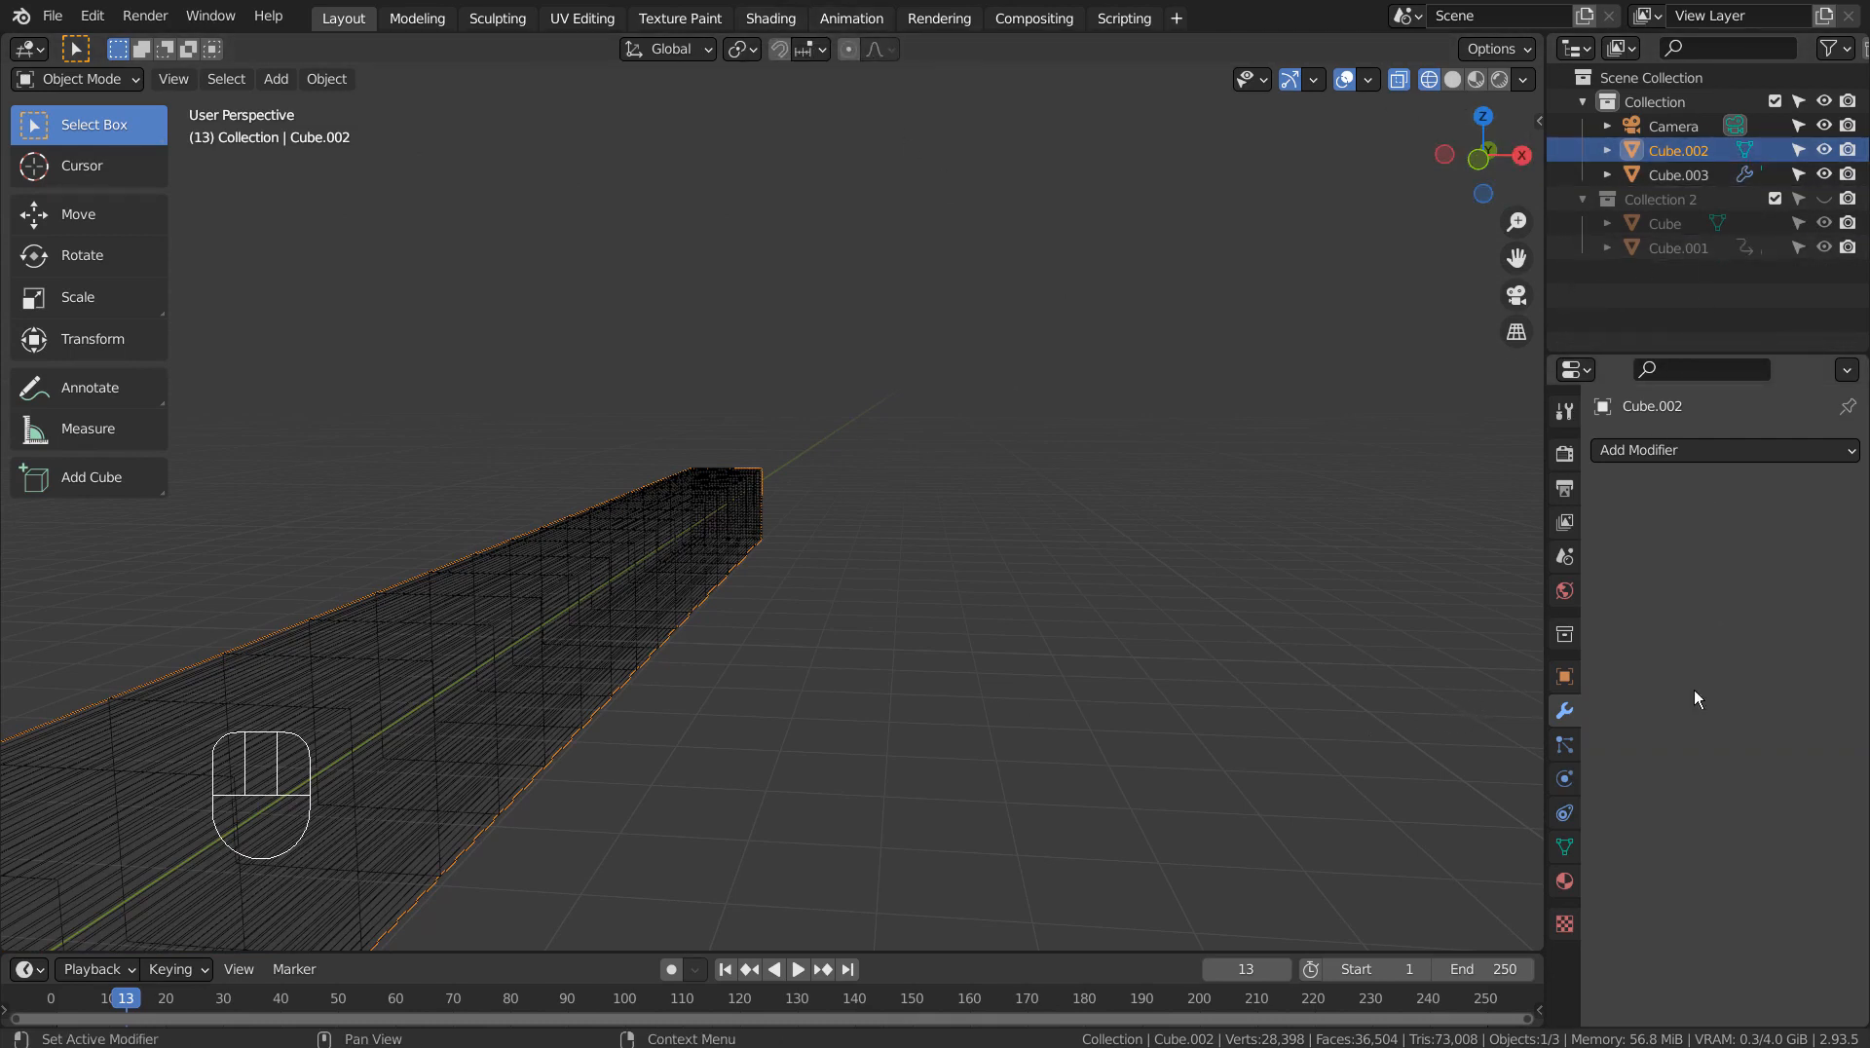
click(1567, 881)
click(1709, 552)
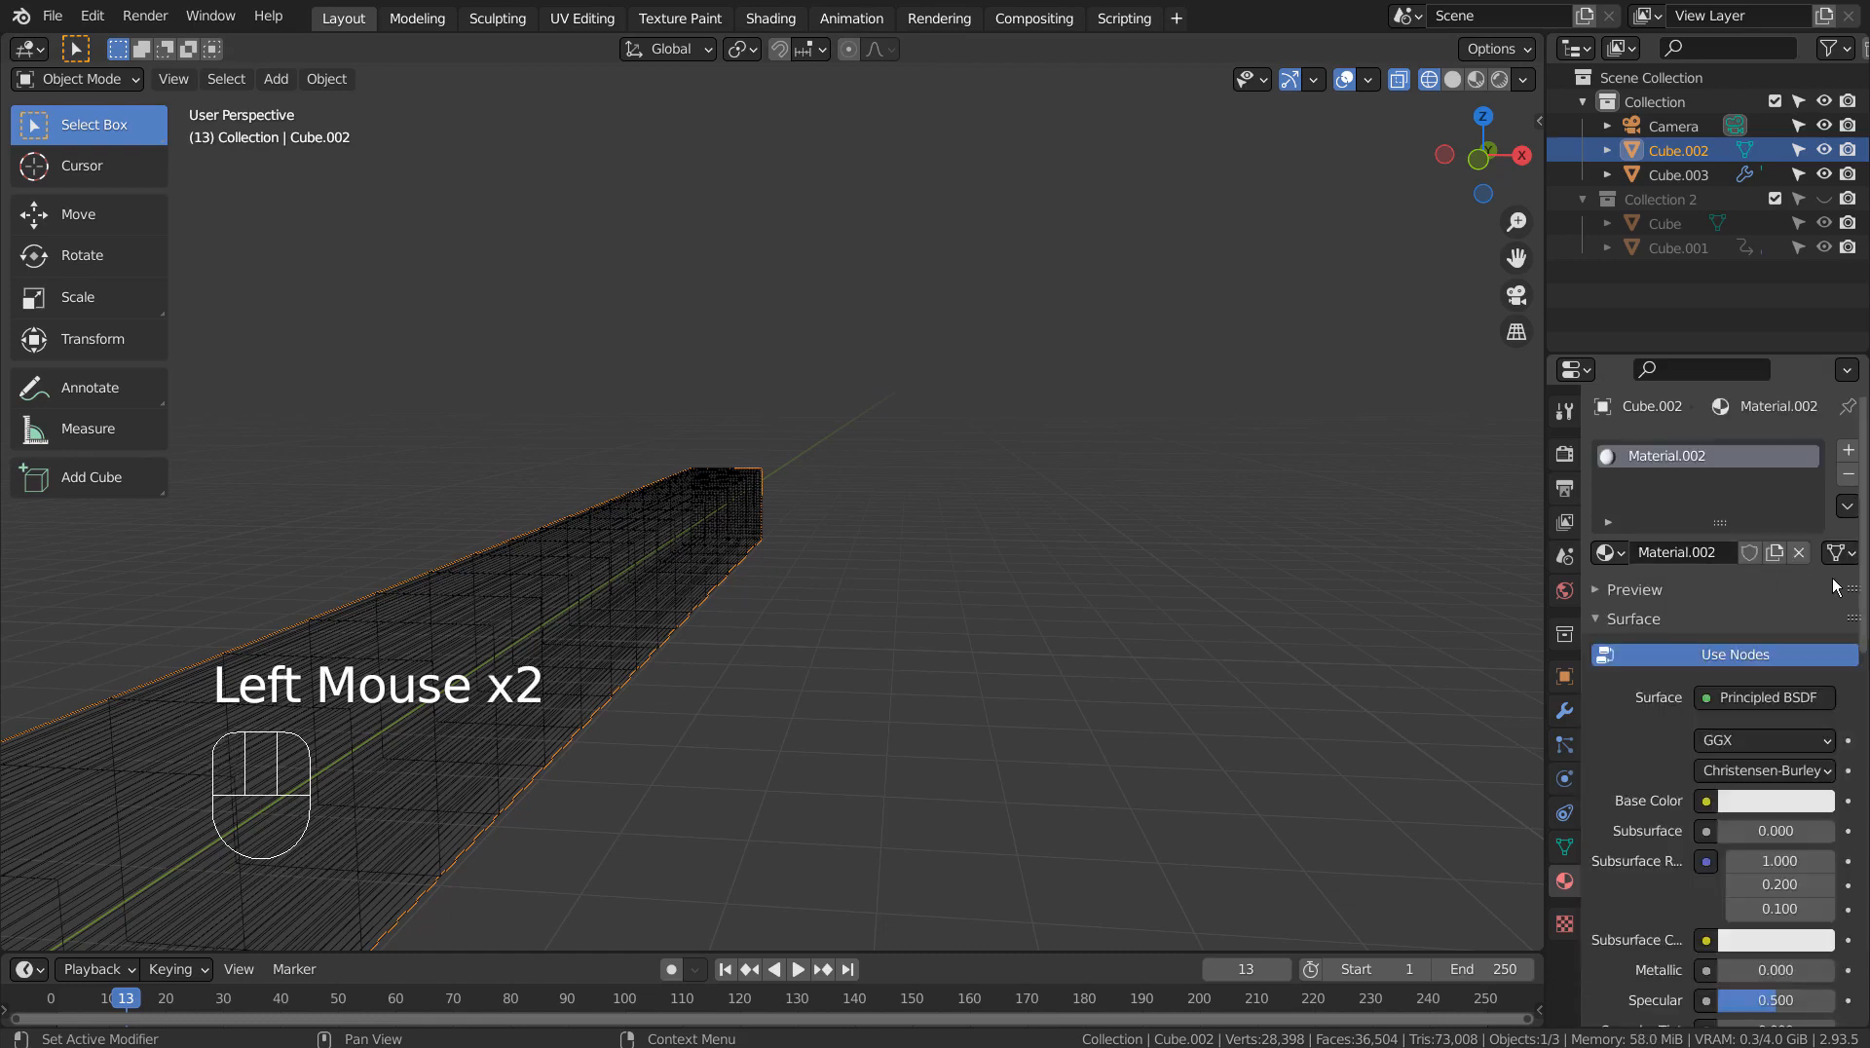
Step: Assign the existing emission material Material.001 to the wireframe duplicate Cube.003
click(1656, 175)
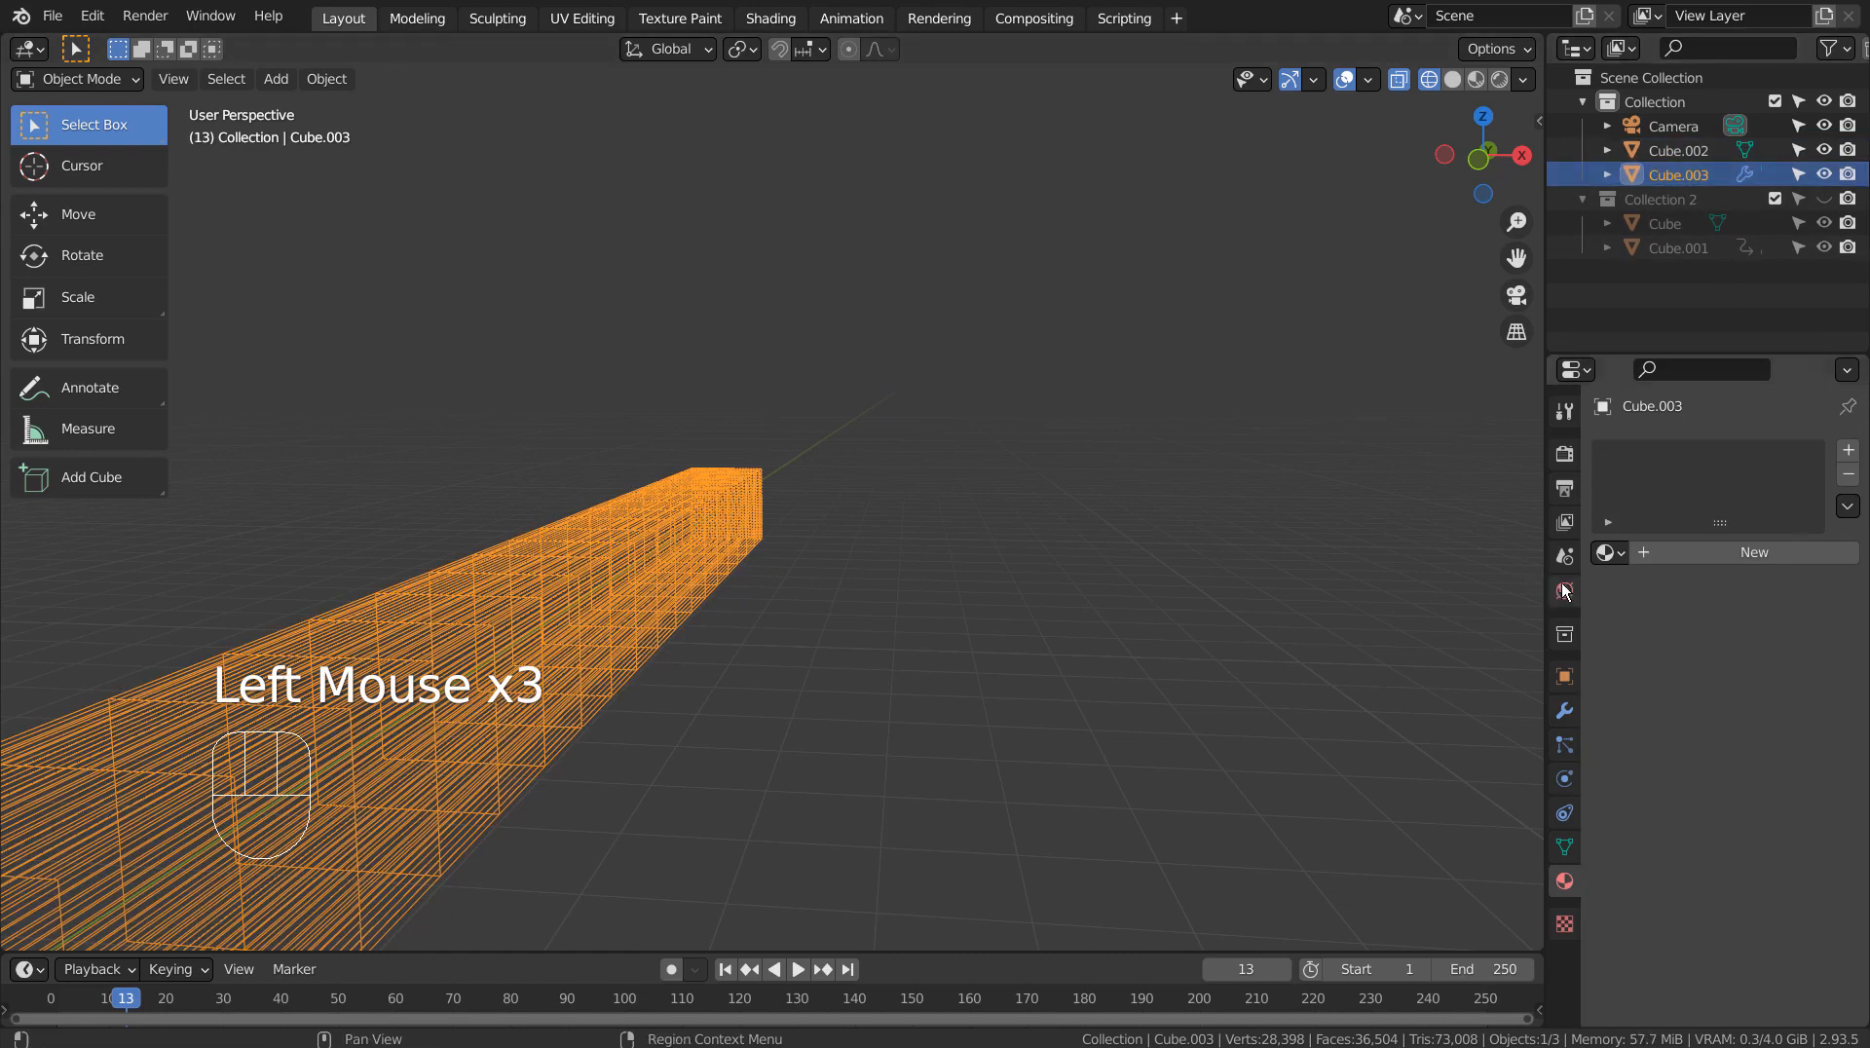
click(1607, 552)
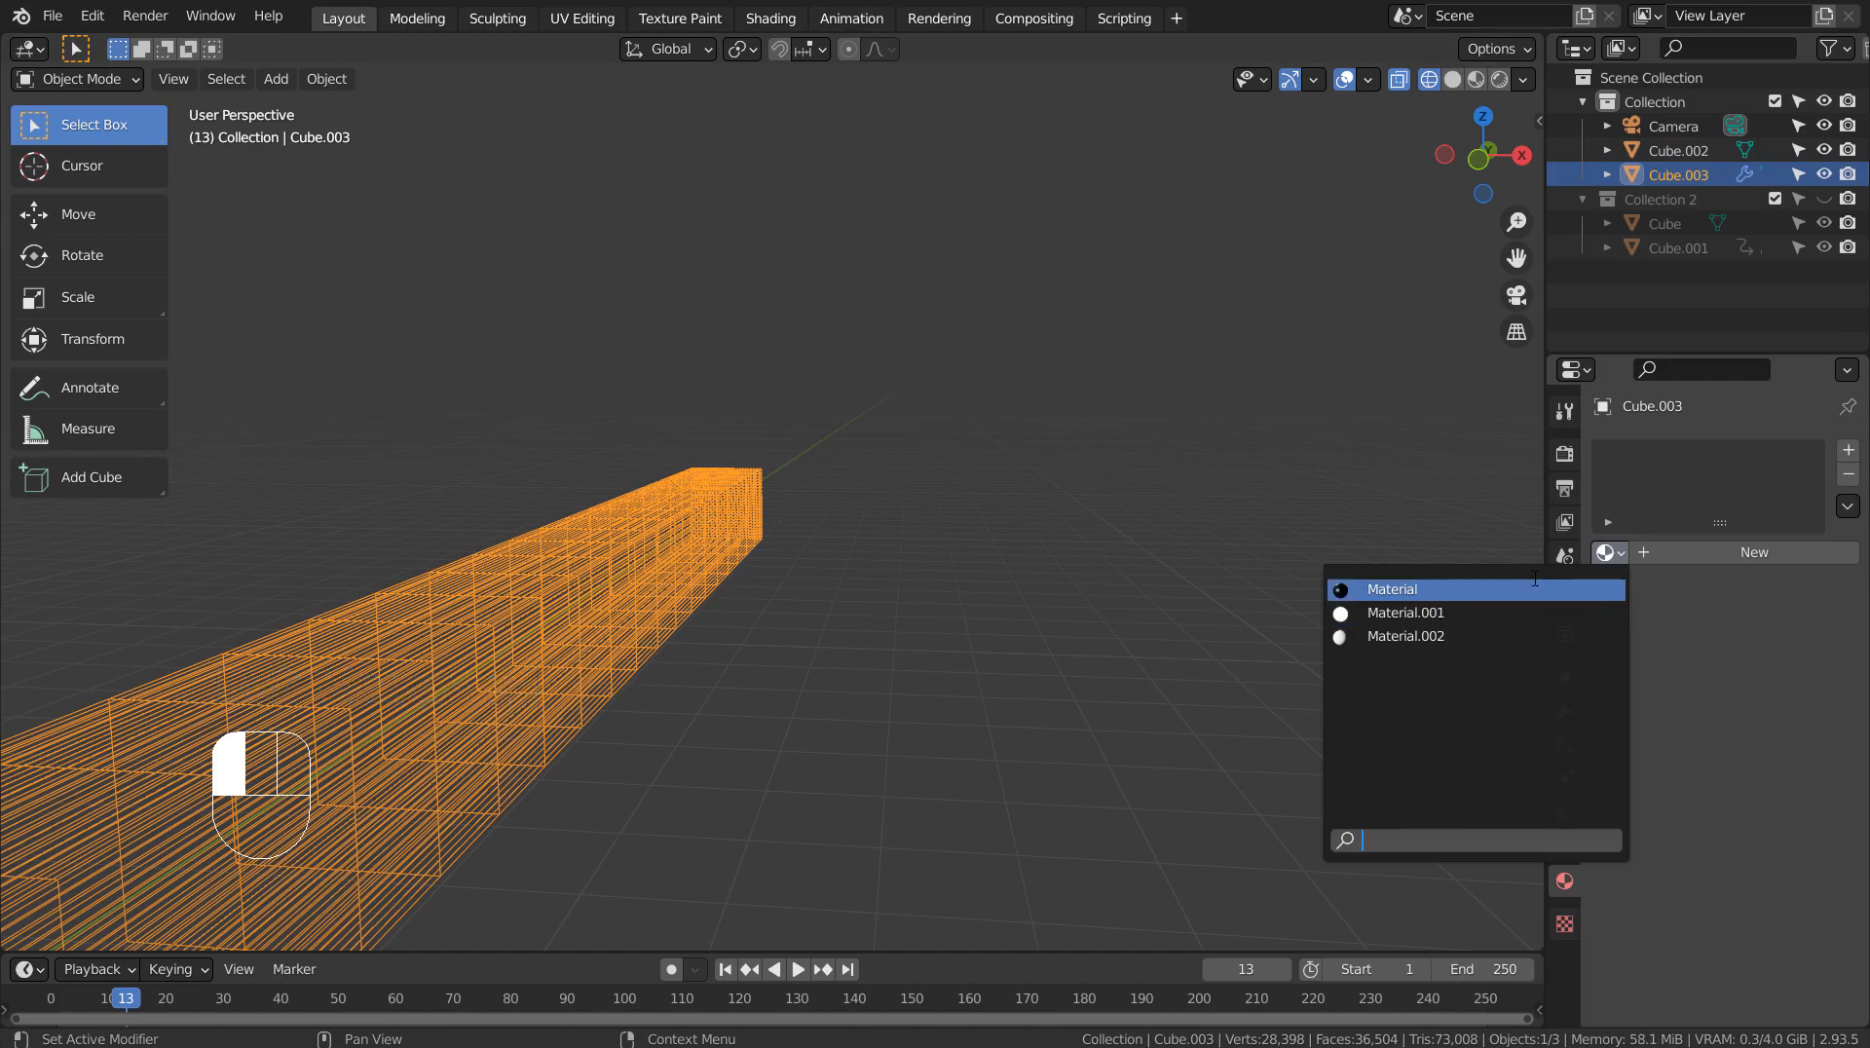
click(1536, 584)
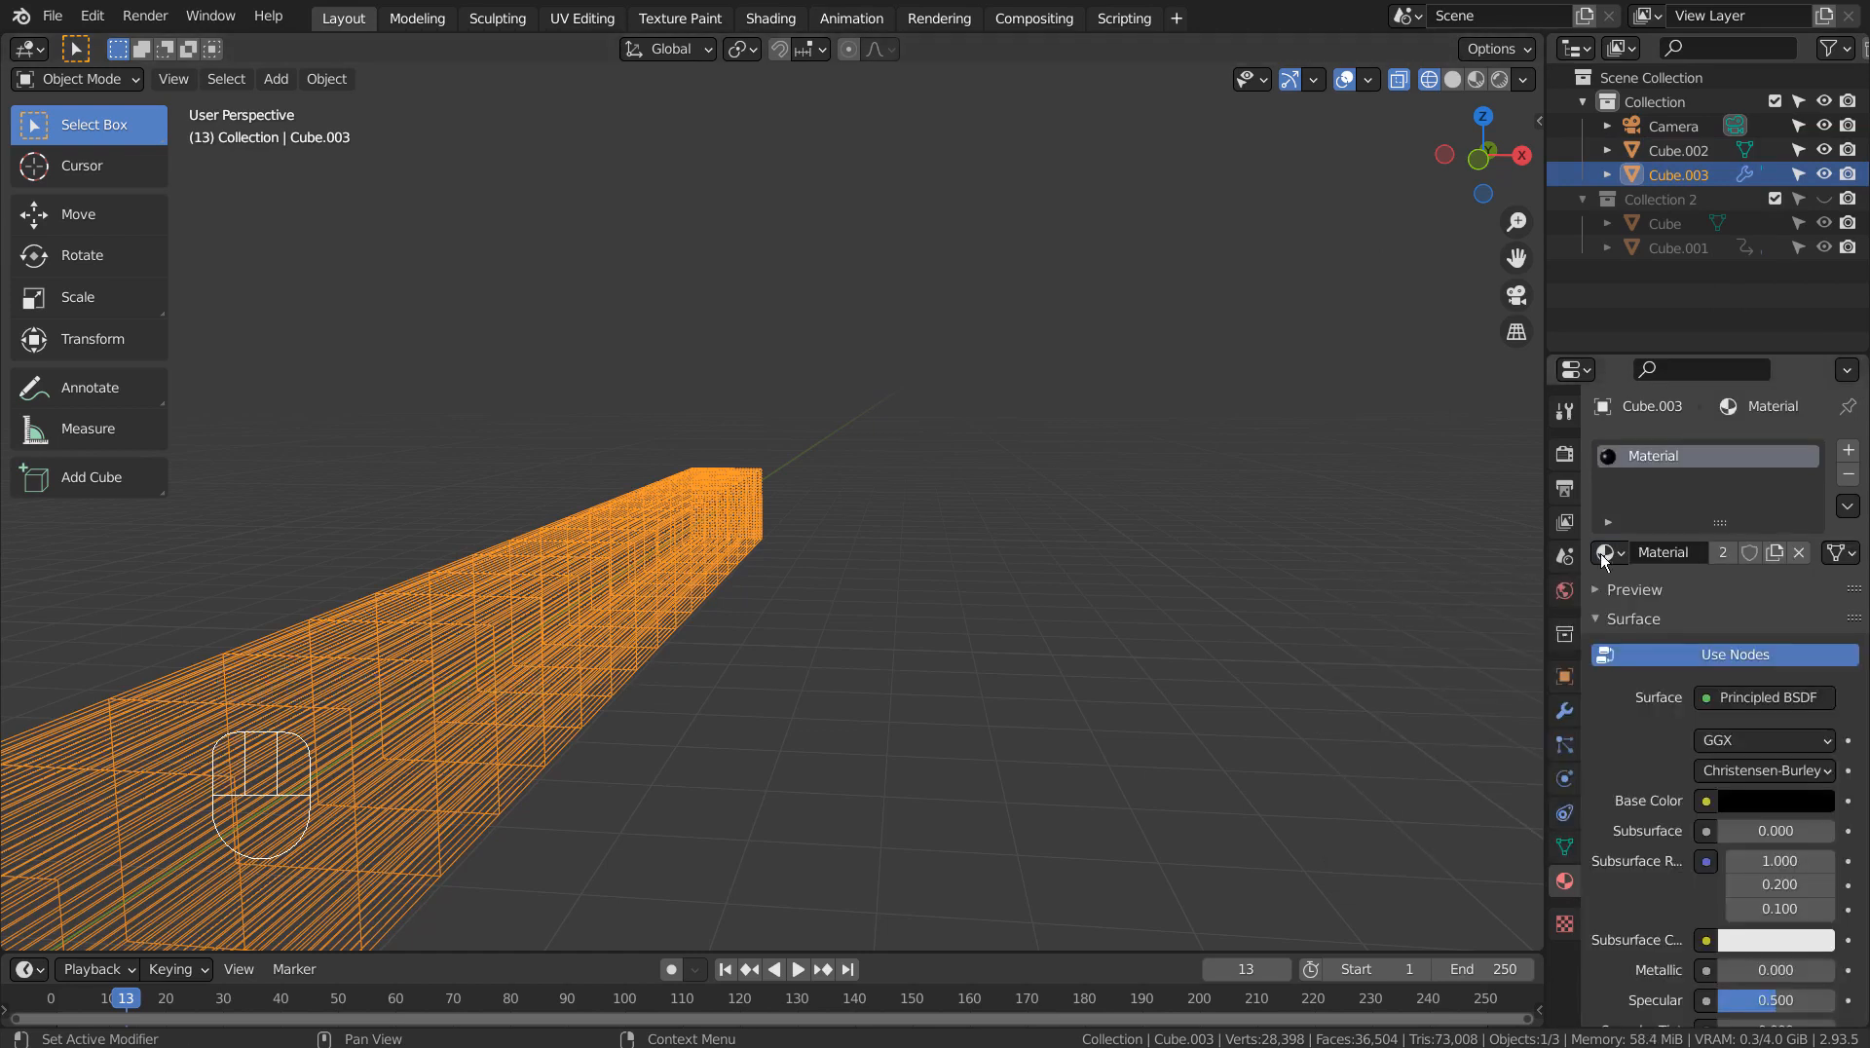
click(1608, 553)
click(1520, 609)
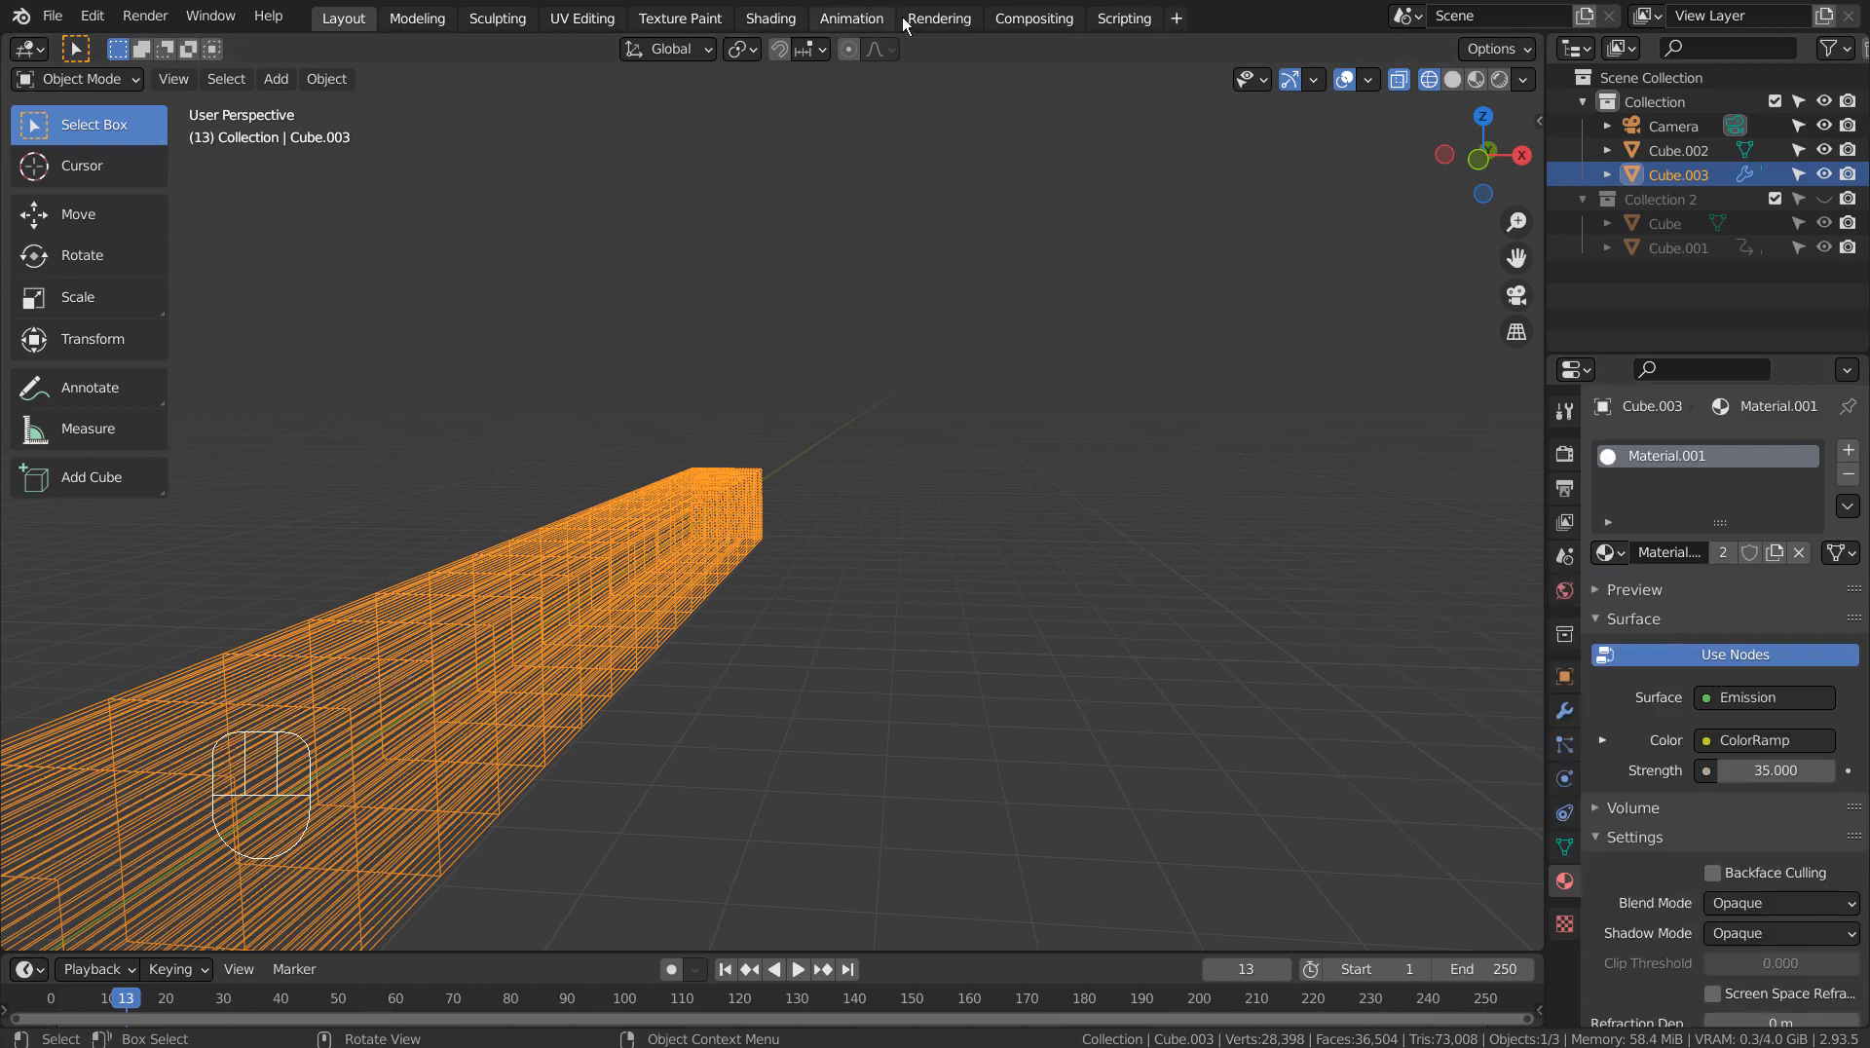
Step: Examine the full node setup of Material.001 in the Shading workspace and return to the Layout workspace
click(772, 19)
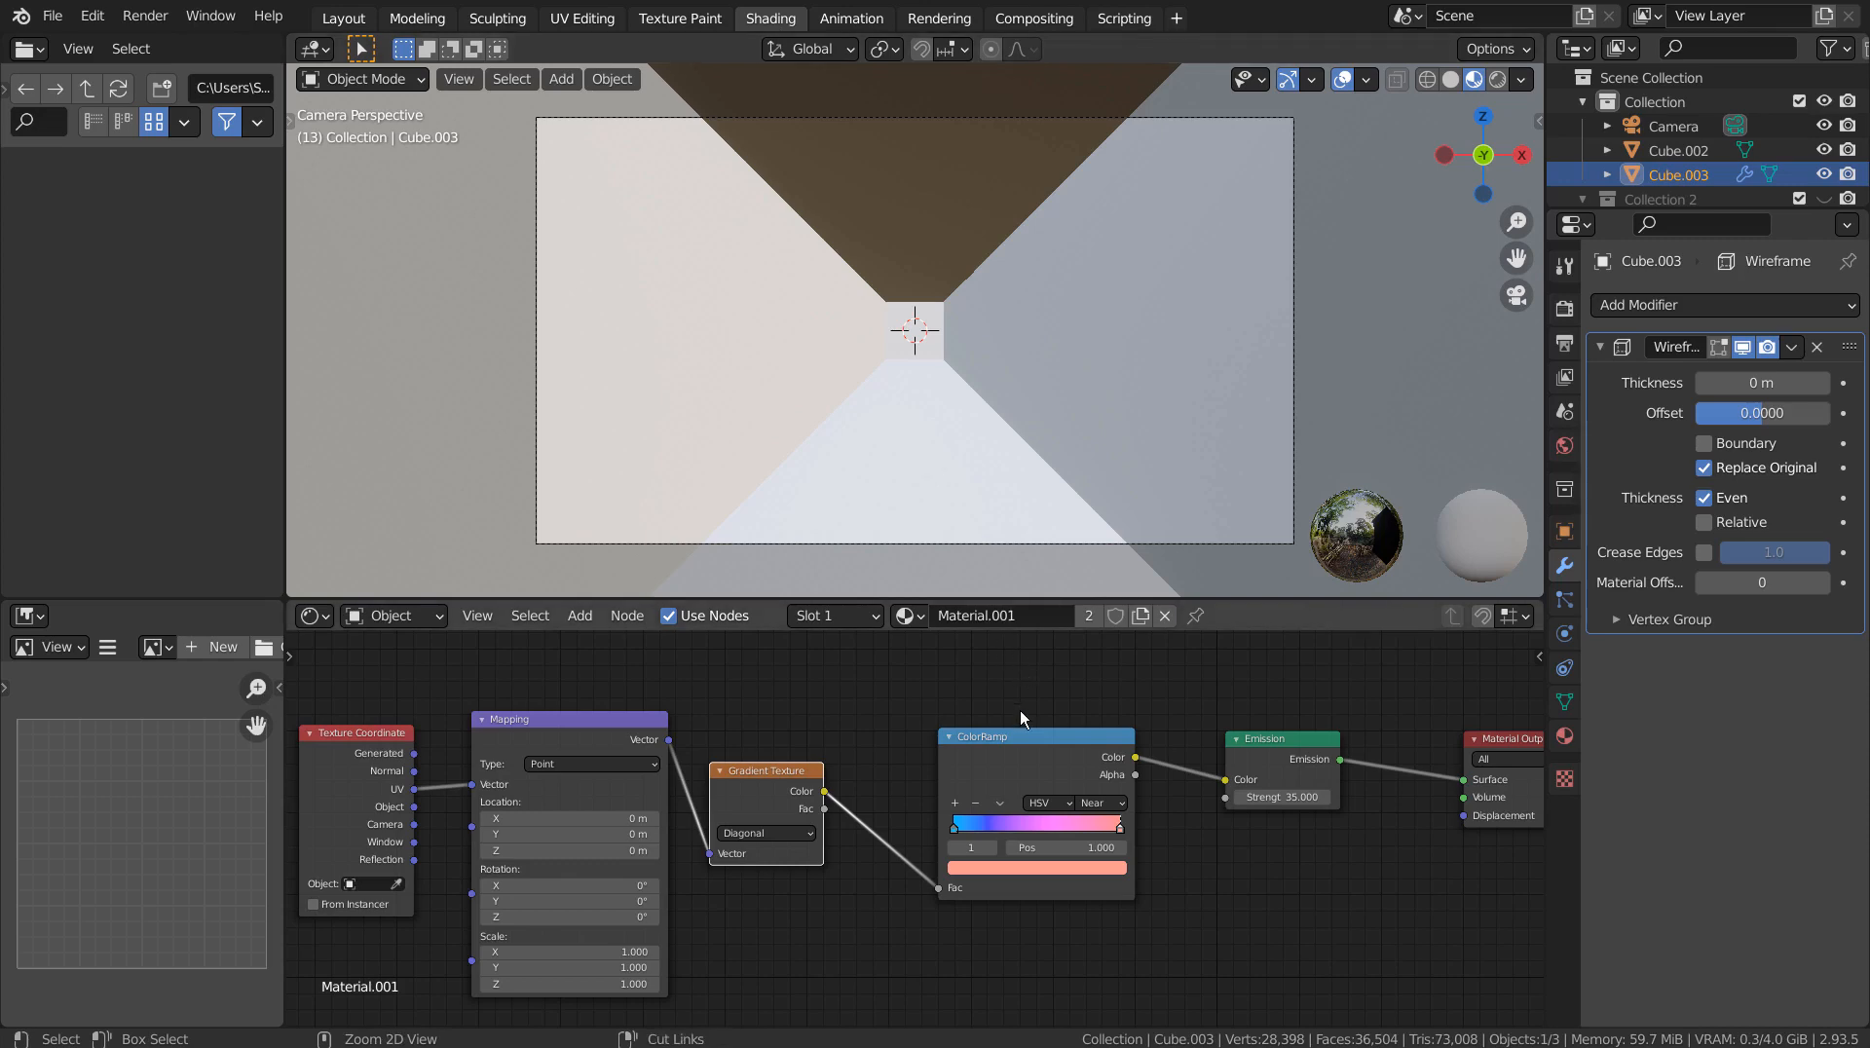
key(ctrl+space)
key(Home)
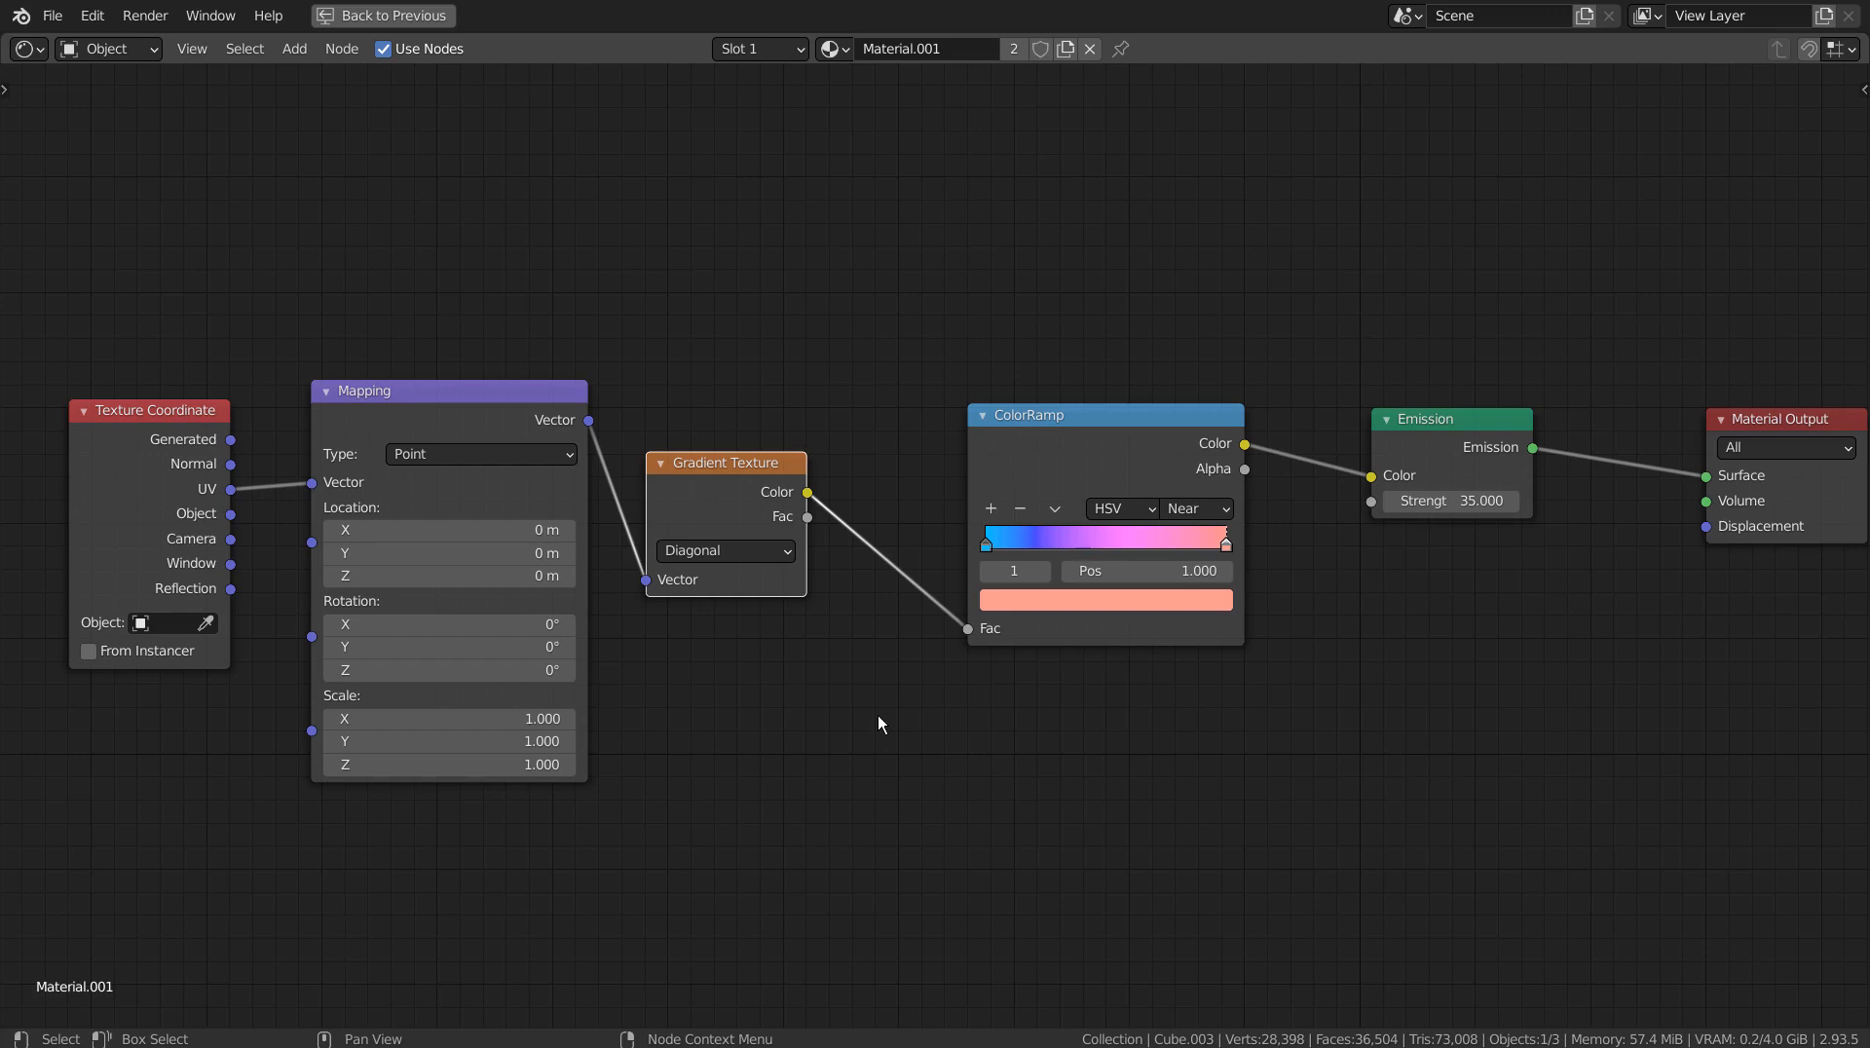
key(ctrl+space)
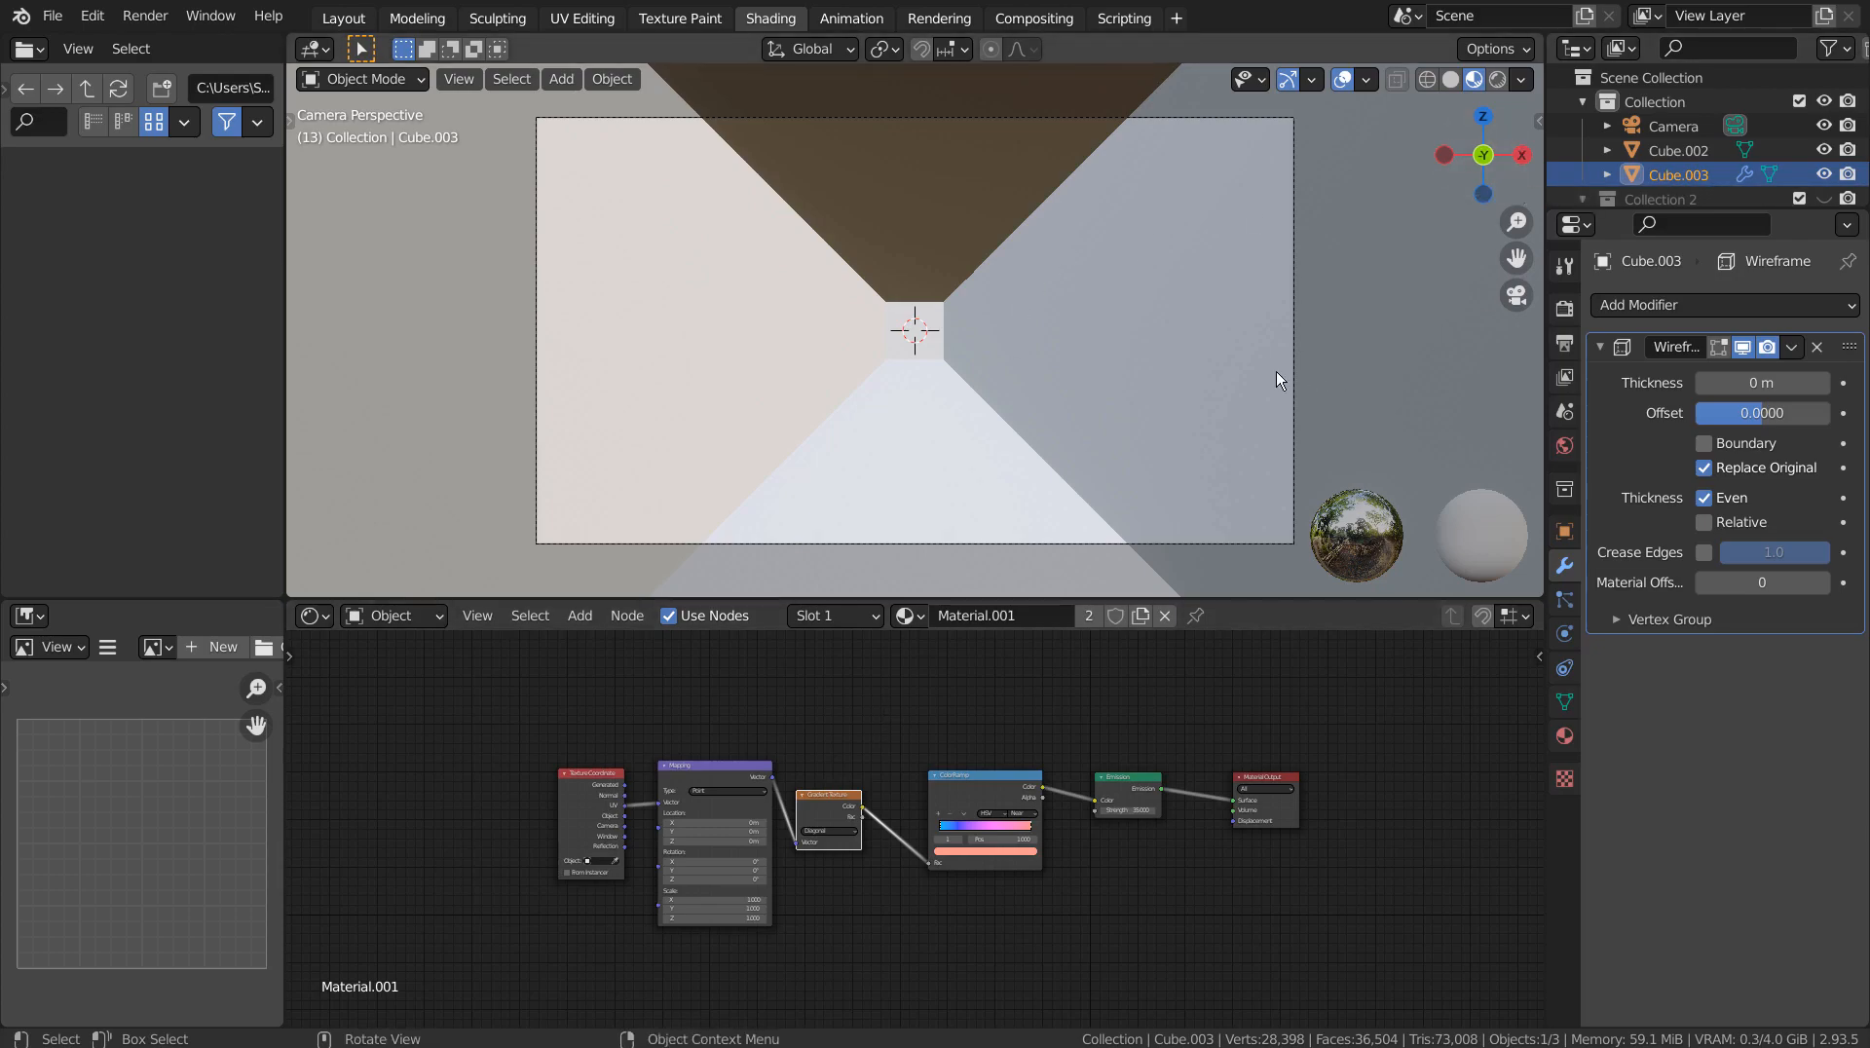
click(343, 18)
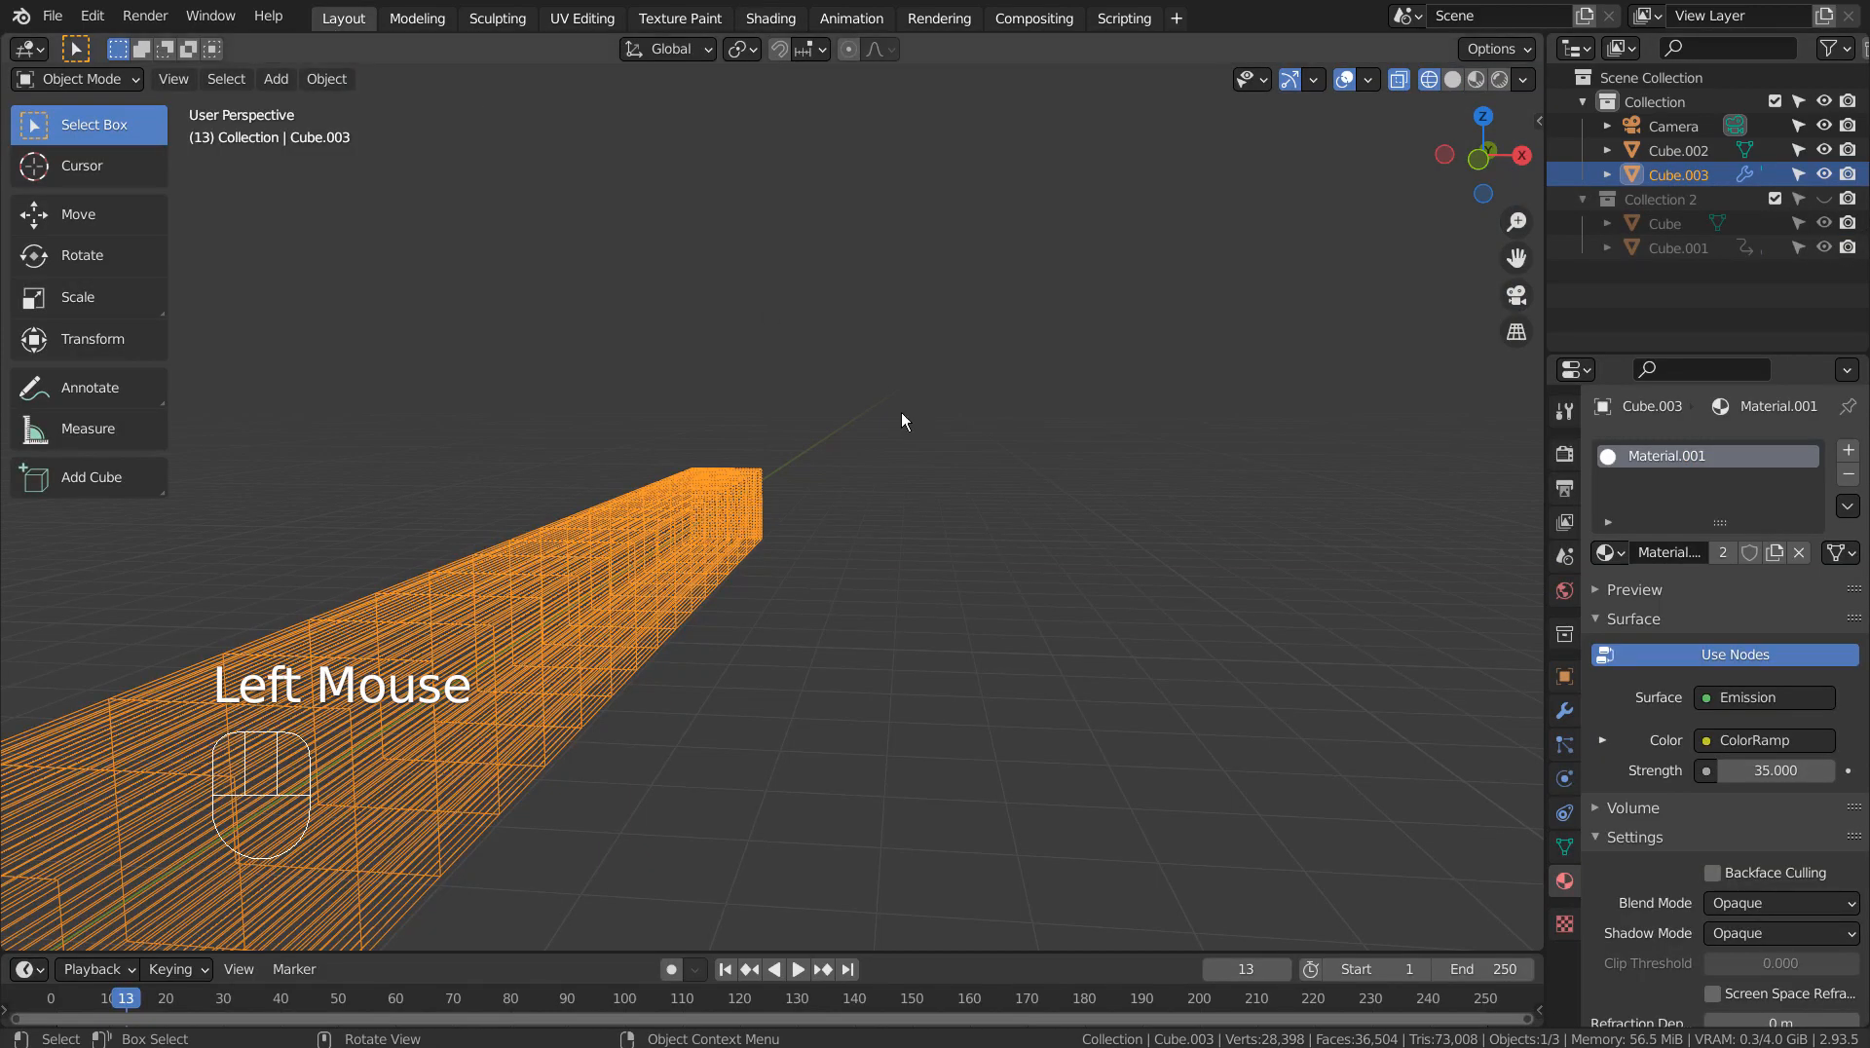
Step: Select the camera and frame it in the viewport to check its placement inside the tunnel
key(KP_0)
key(KP_0)
key(KP_0)
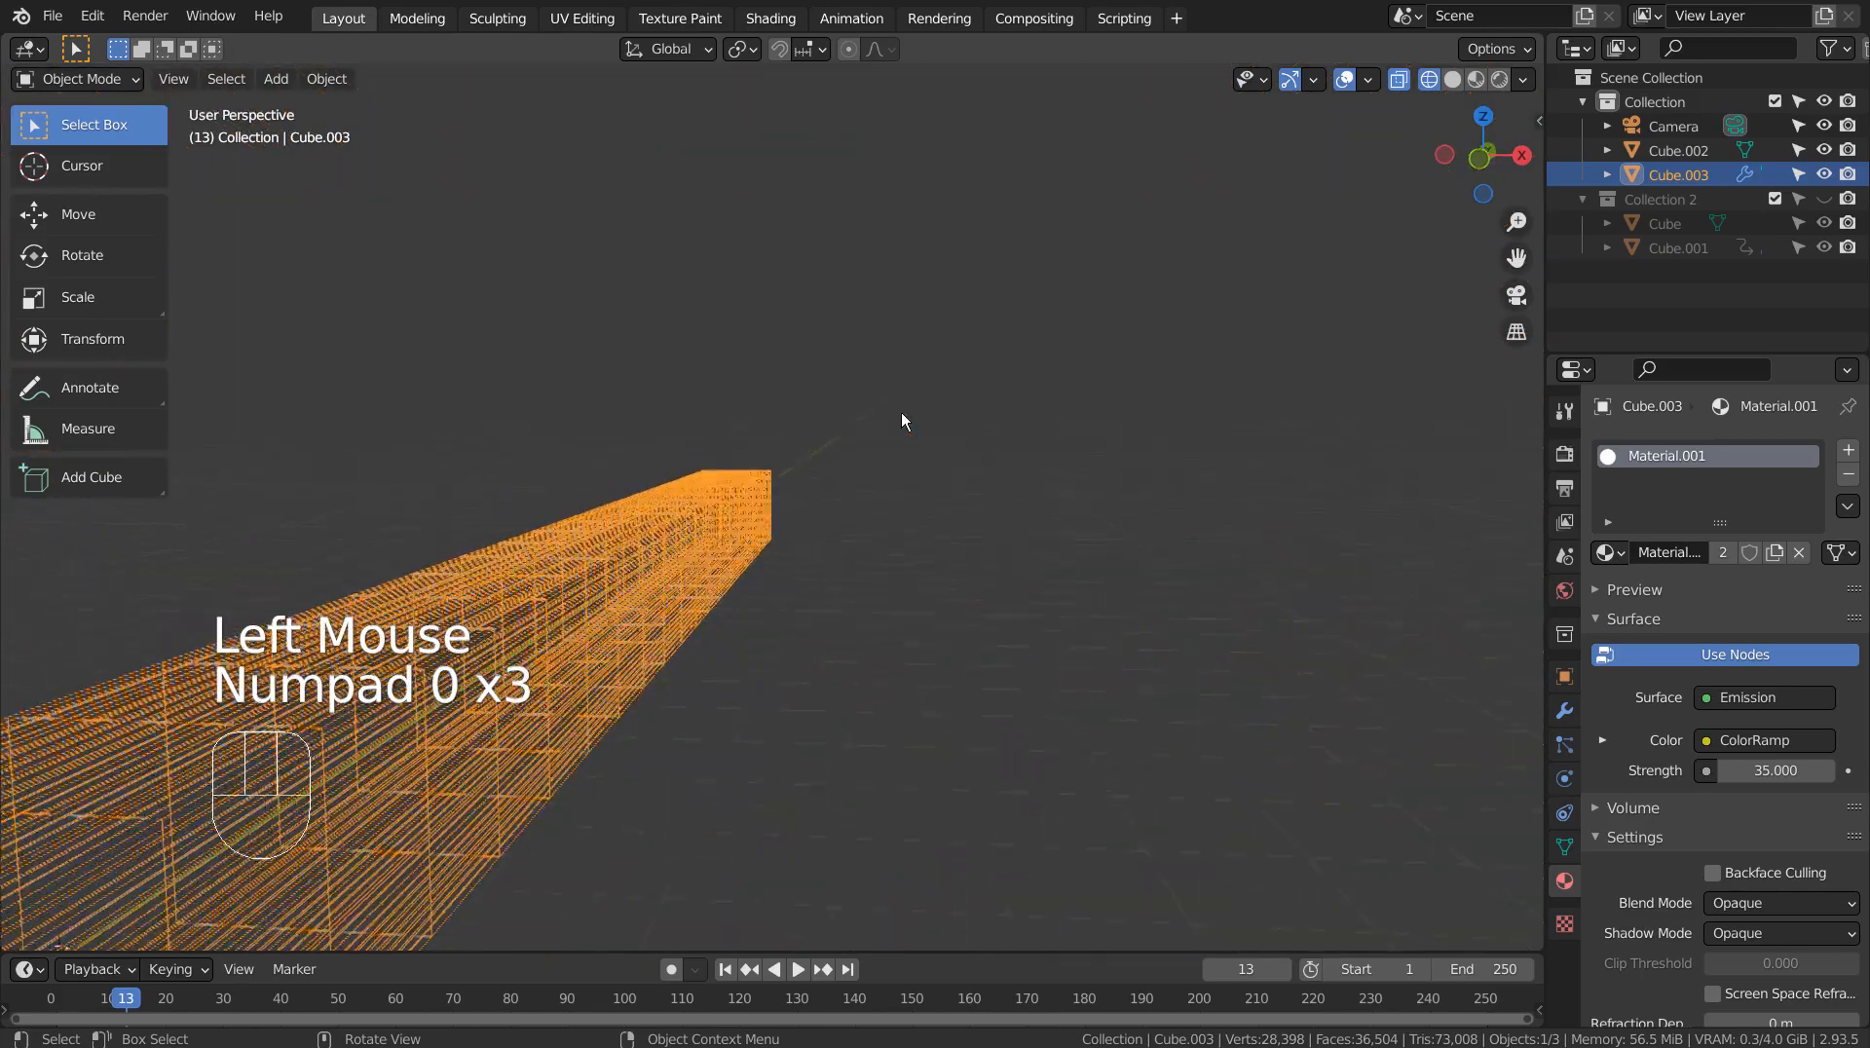
key(KP_0)
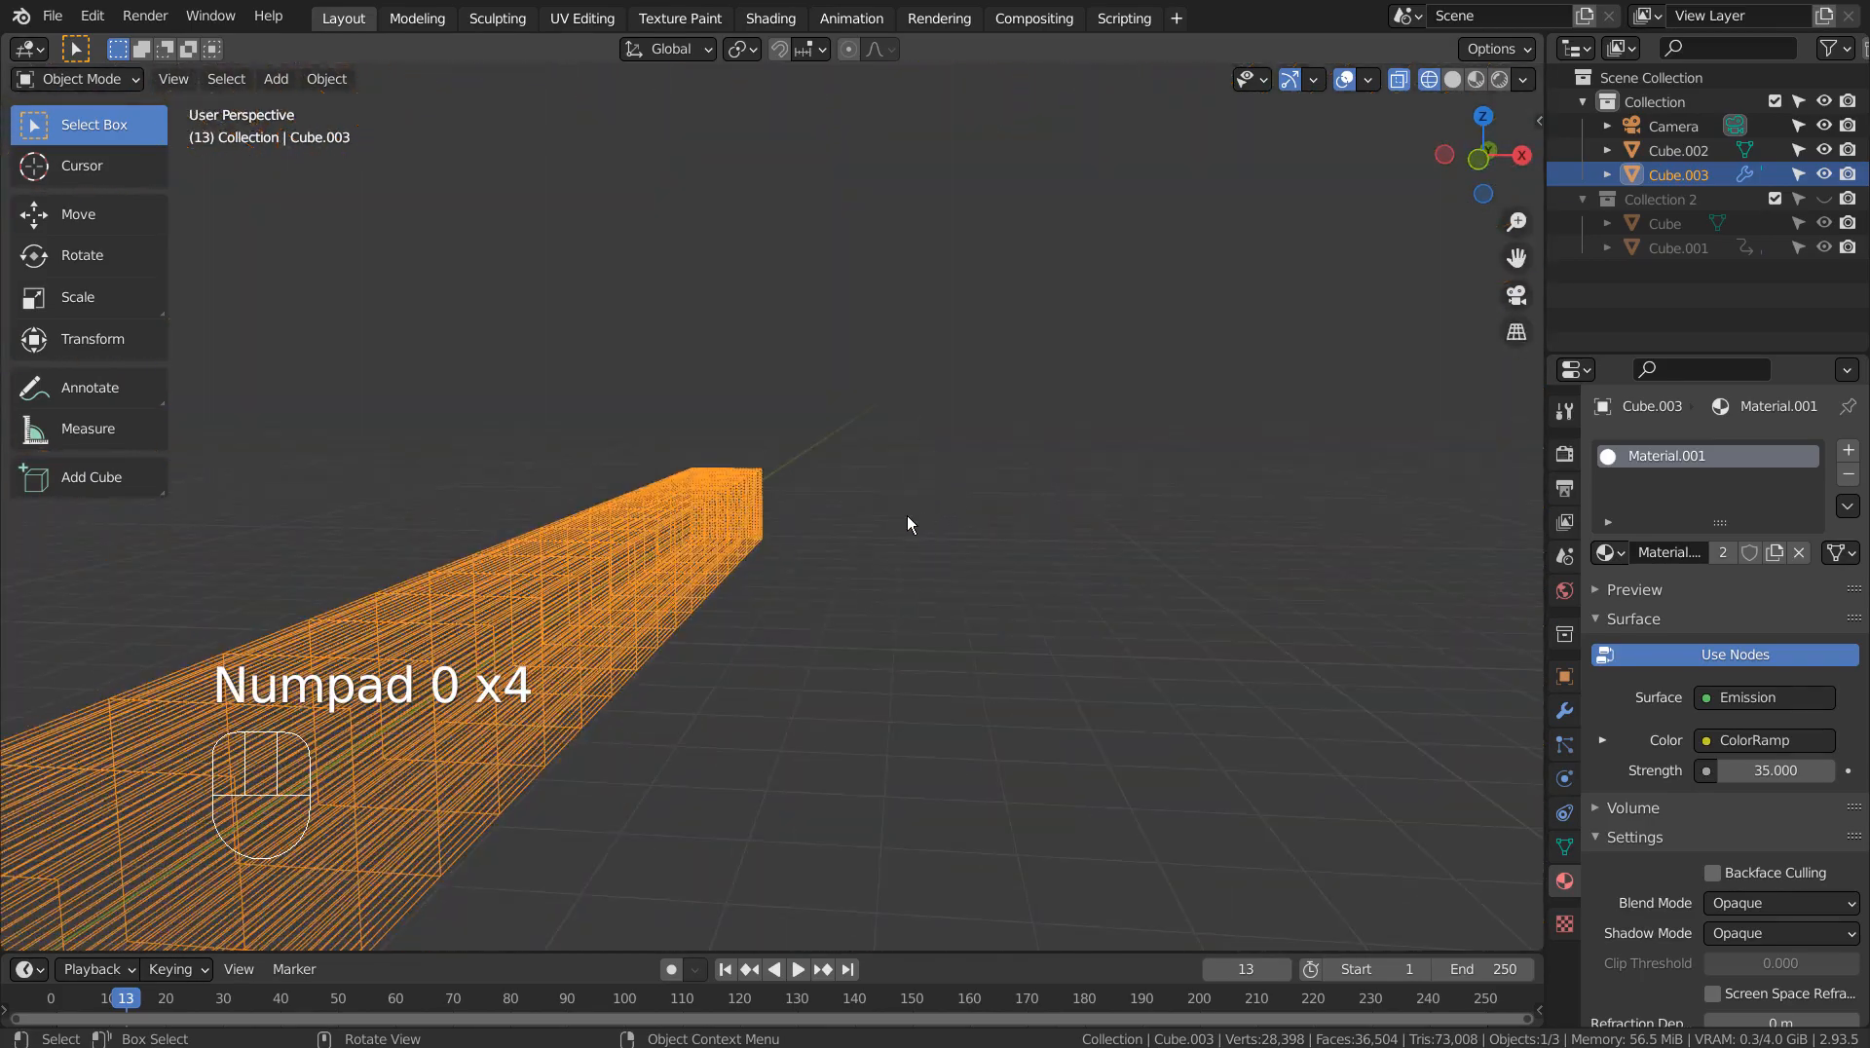
middle_drag(908, 516, 688, 536)
scroll(688, 536, down, 2)
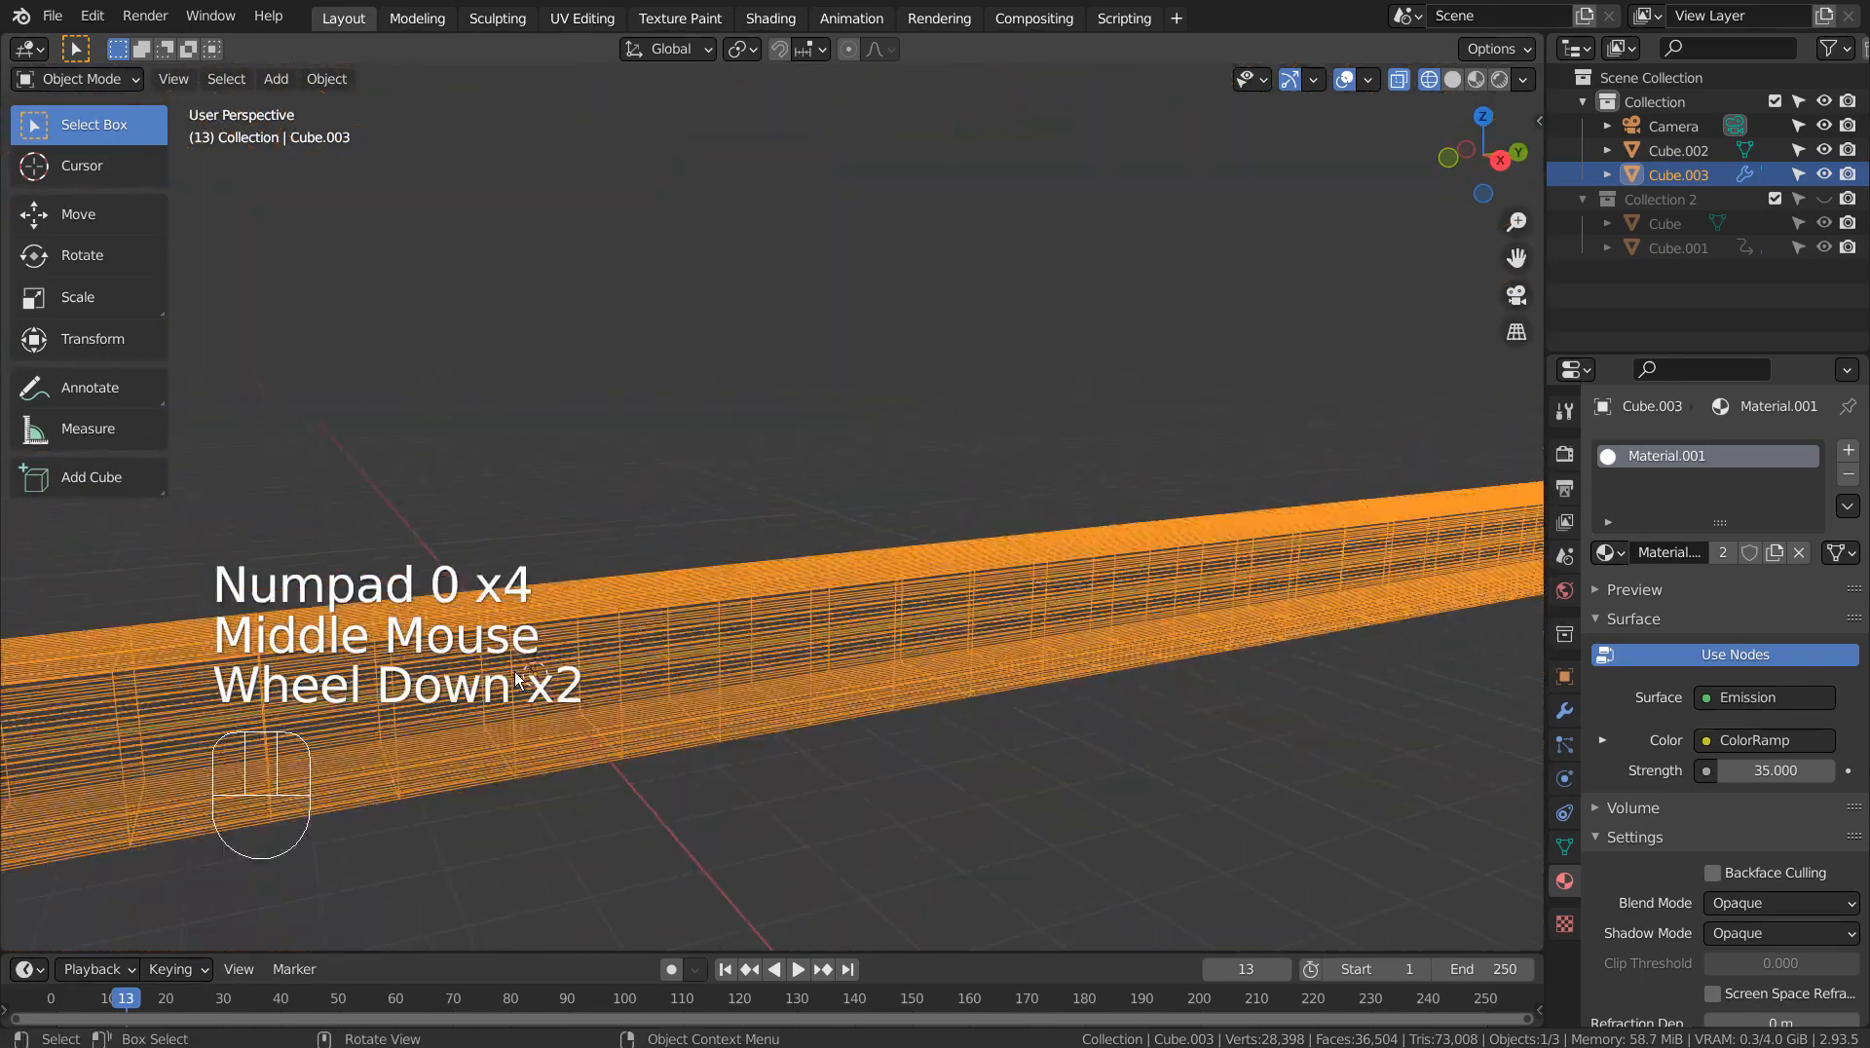
click(1680, 130)
key(KP_Decimal)
scroll(826, 647, down, 3)
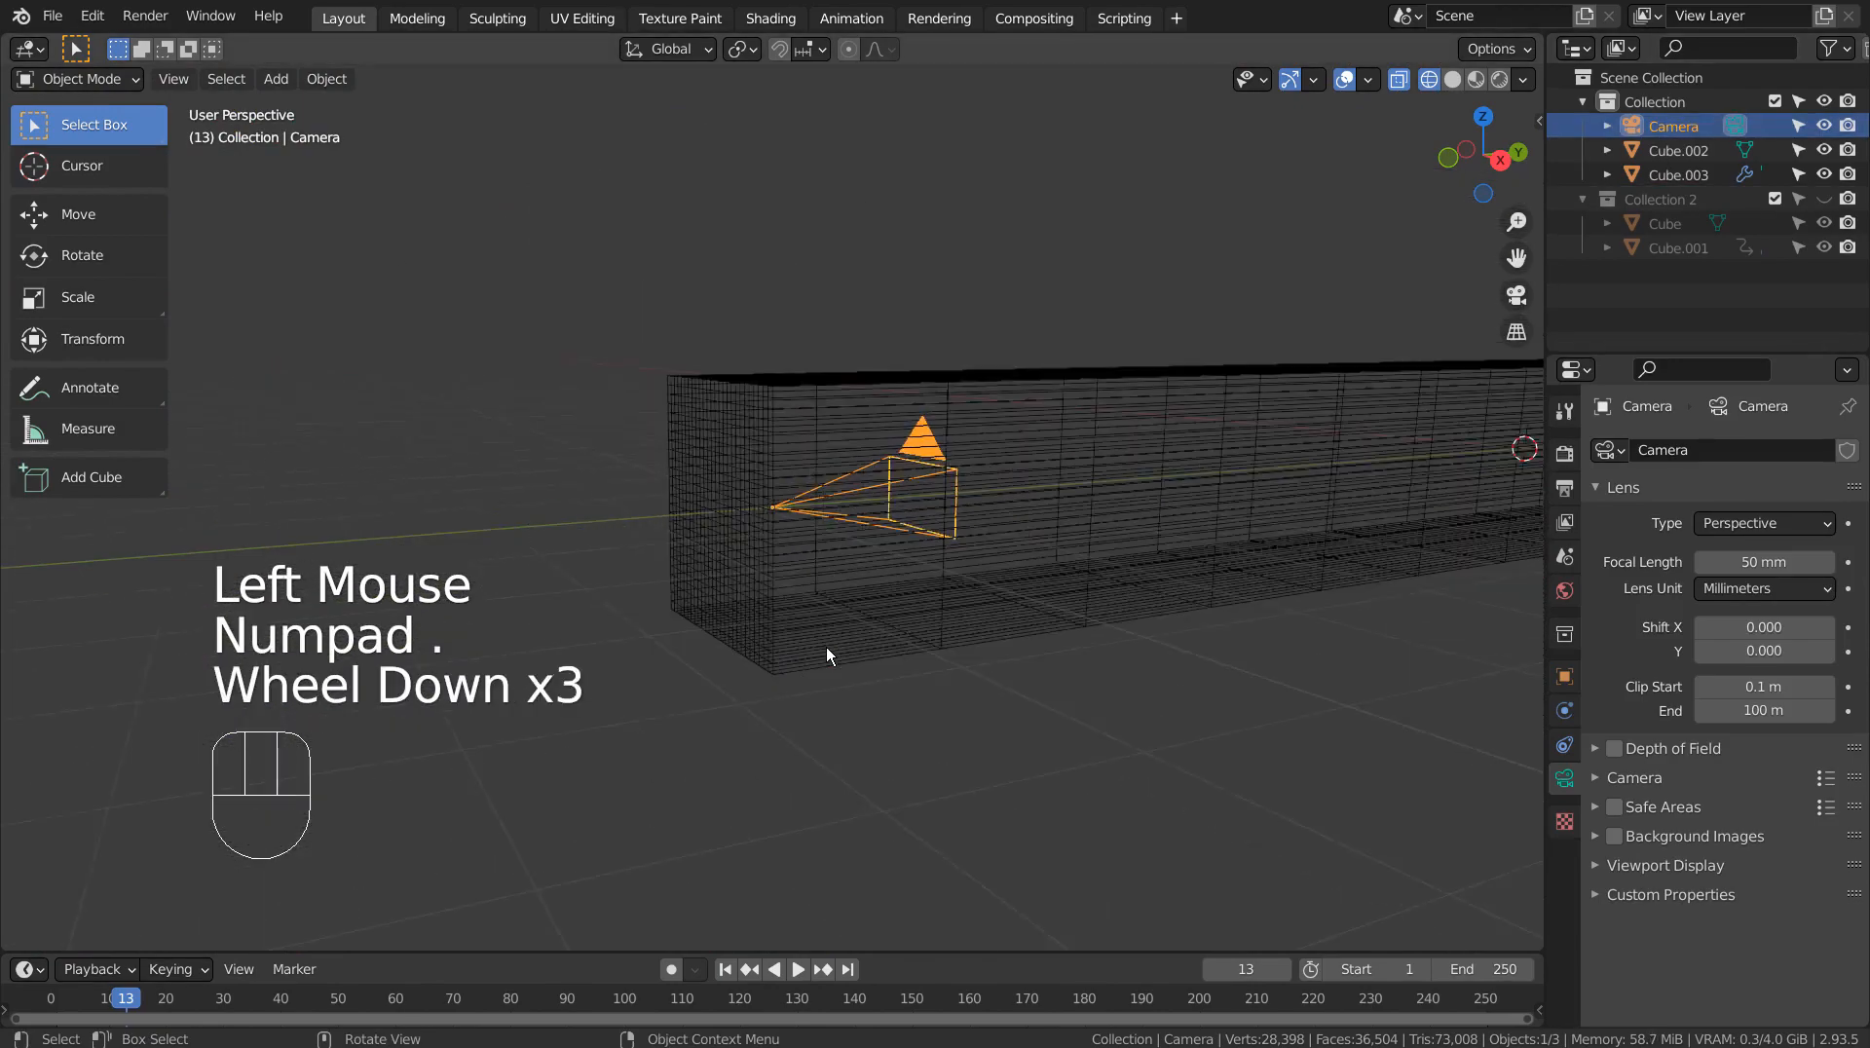
Step: Preview the camera's animation from outside the tunnel, rewind to frame 1 and switch to the camera view
scroll(826, 646, down, 4)
middle_drag(1089, 633, 1307, 604)
key(space)
key(space)
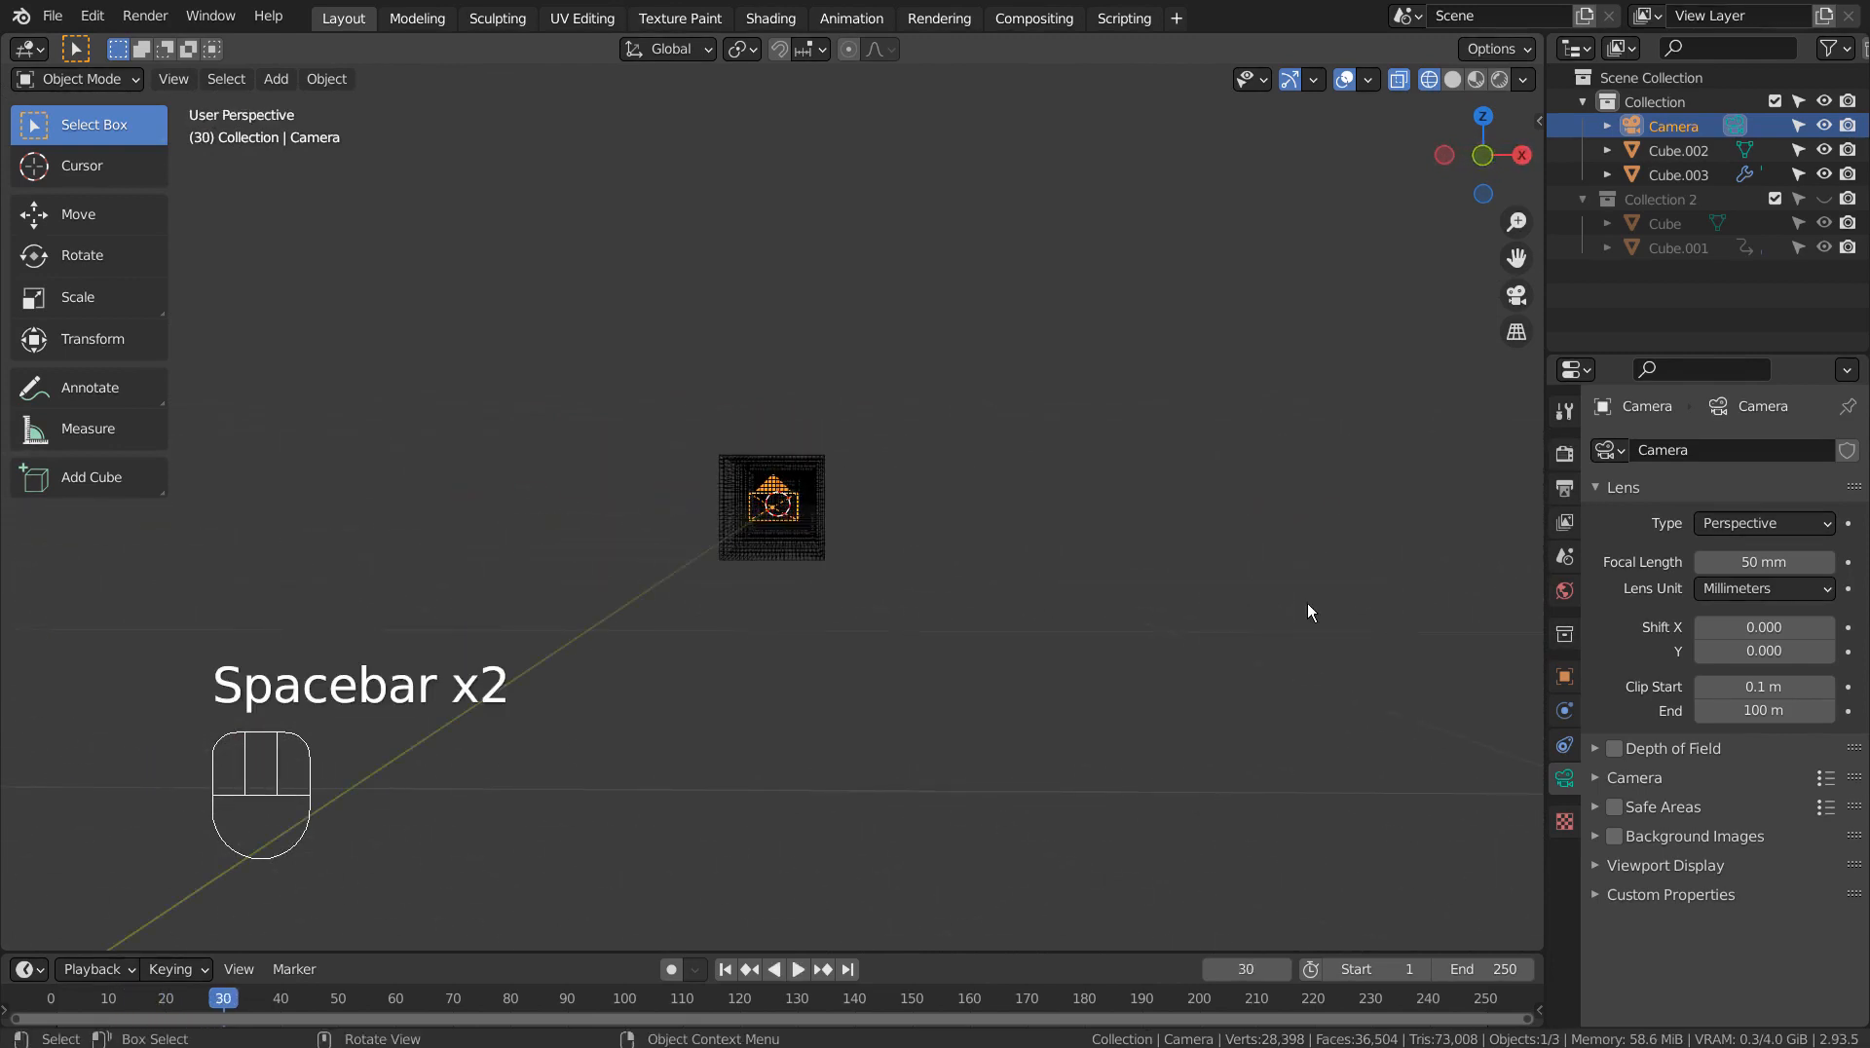
click(725, 969)
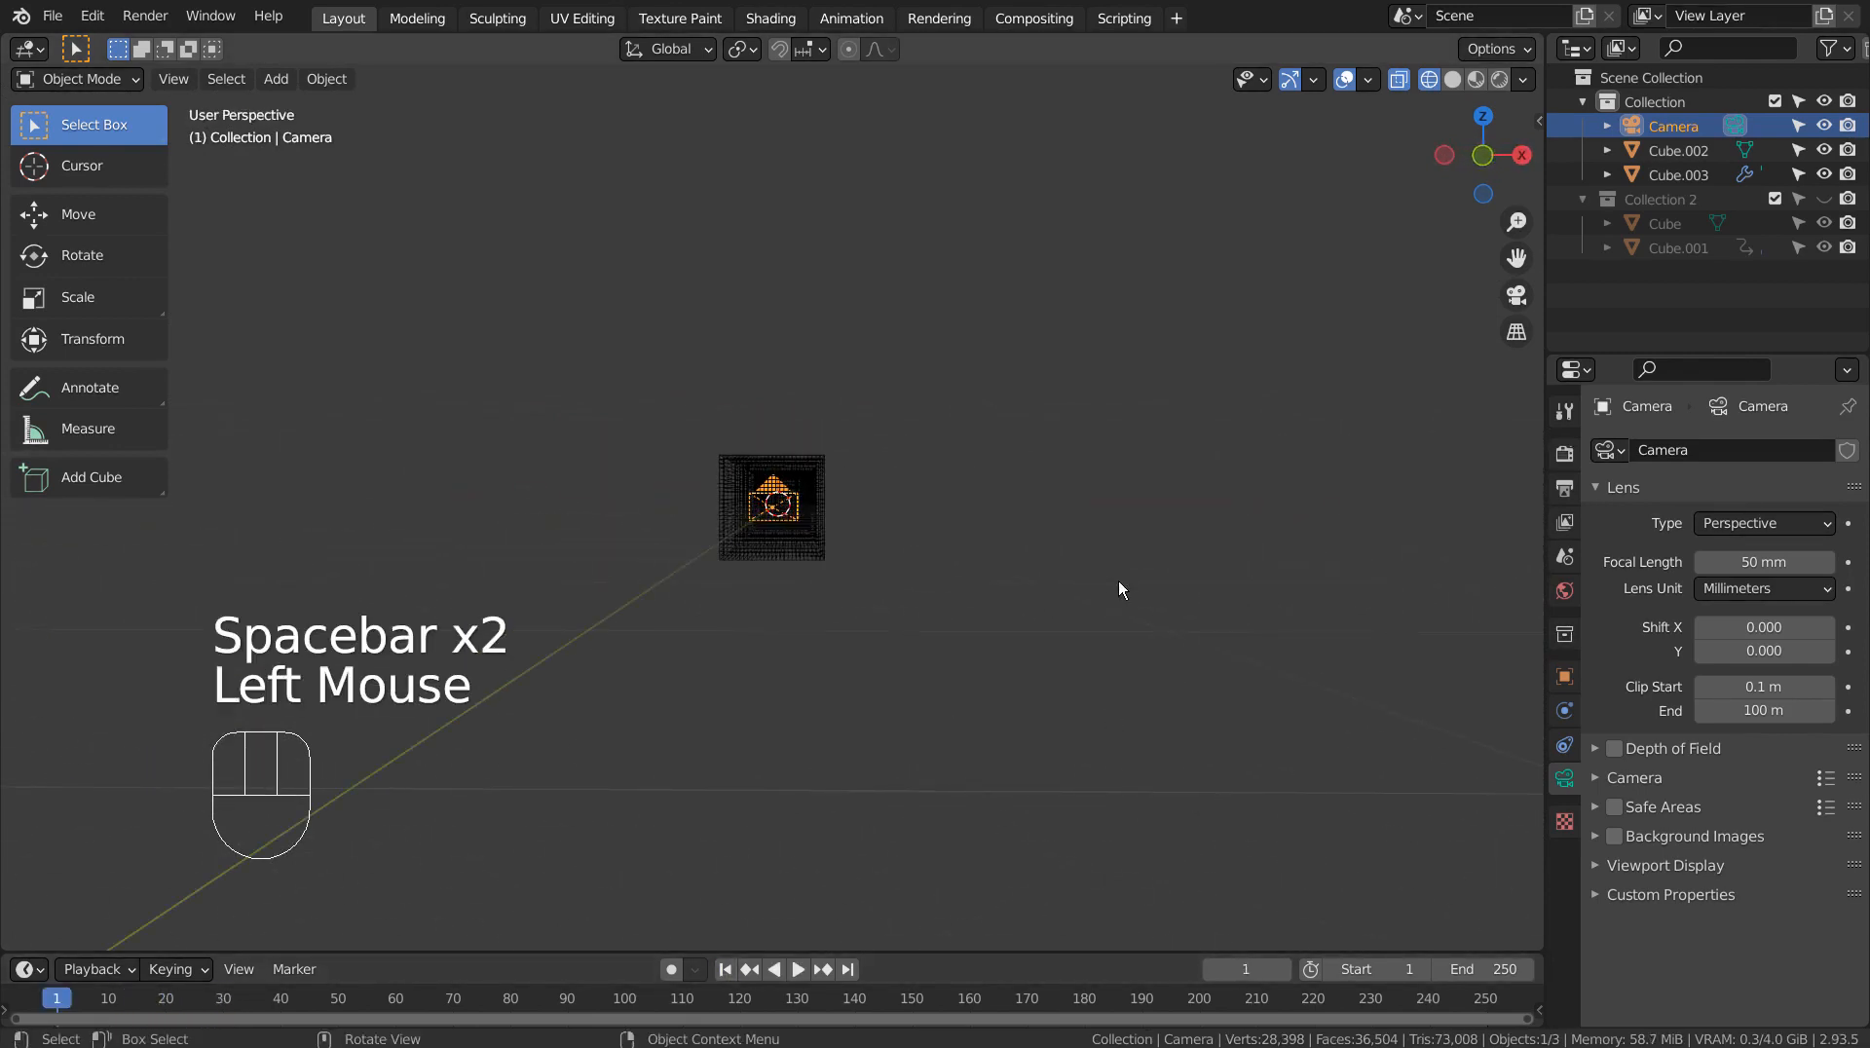
key(KP_0)
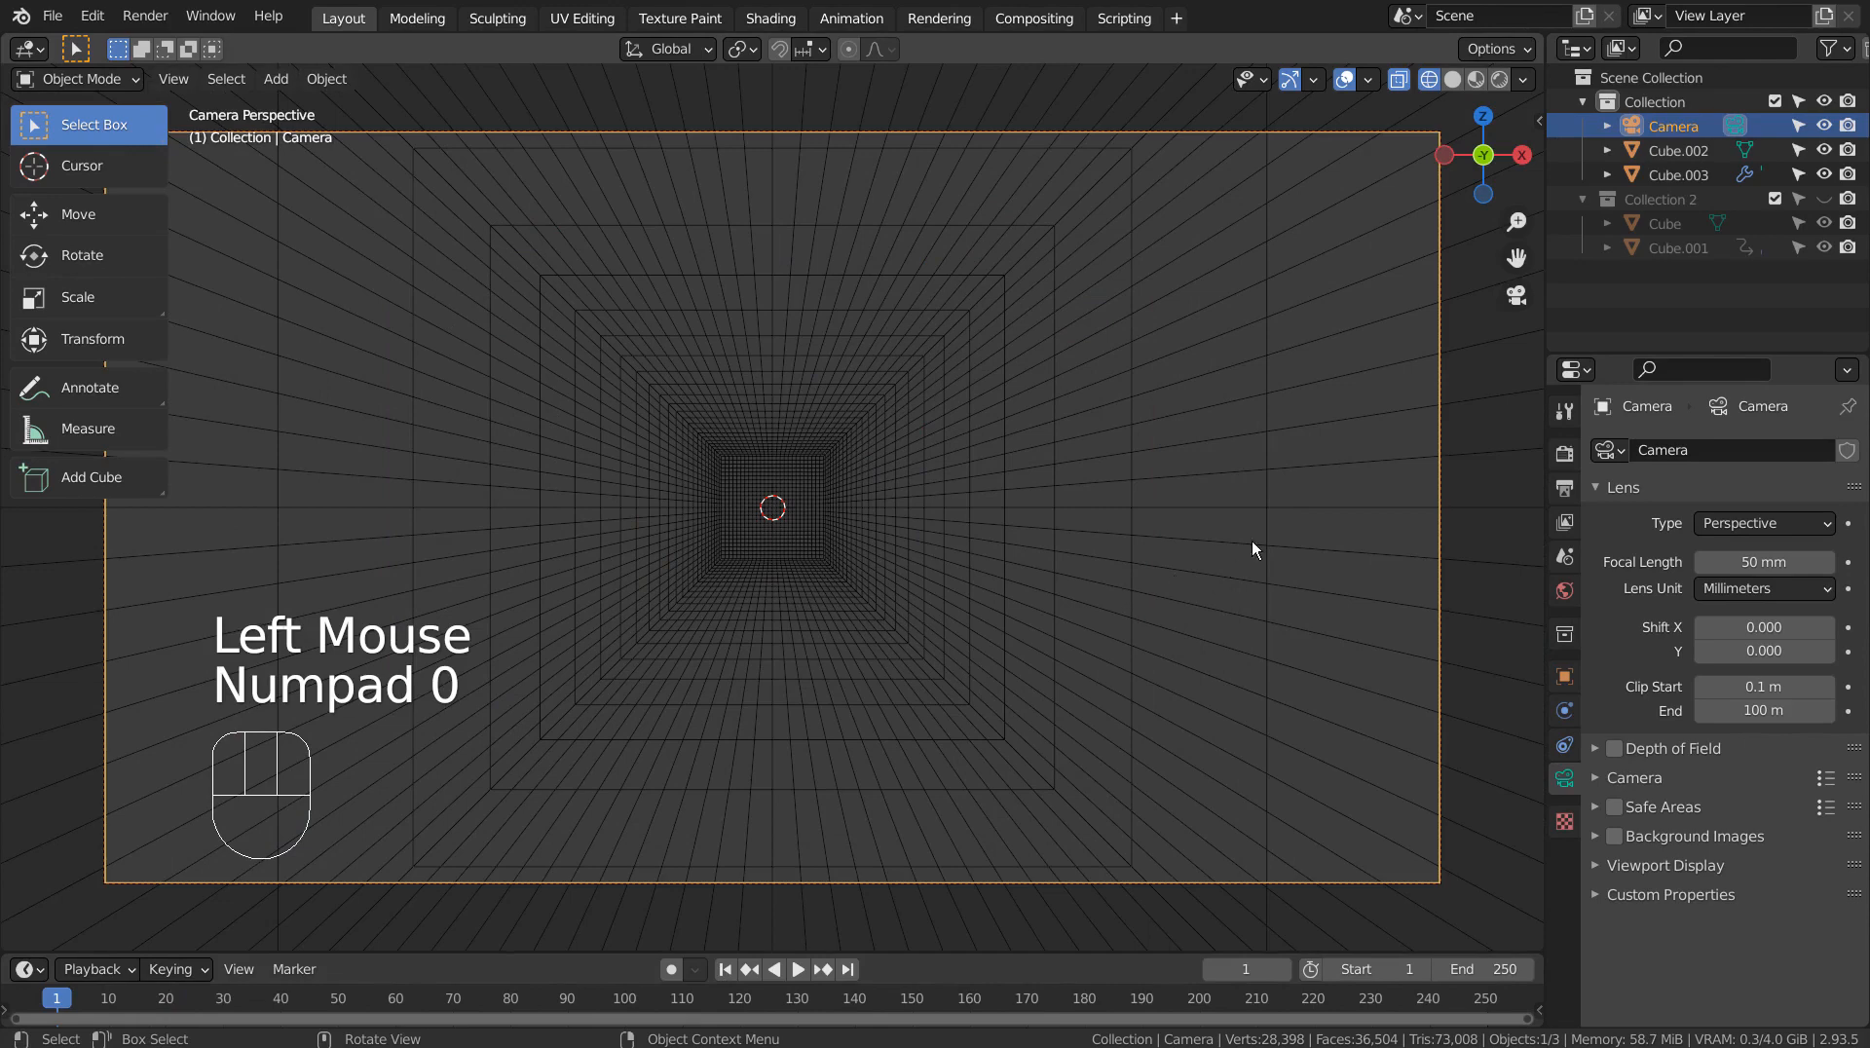
Step: Switch the viewport to Material Preview and set the base color of Cube.002's Material.002 to black
click(1476, 79)
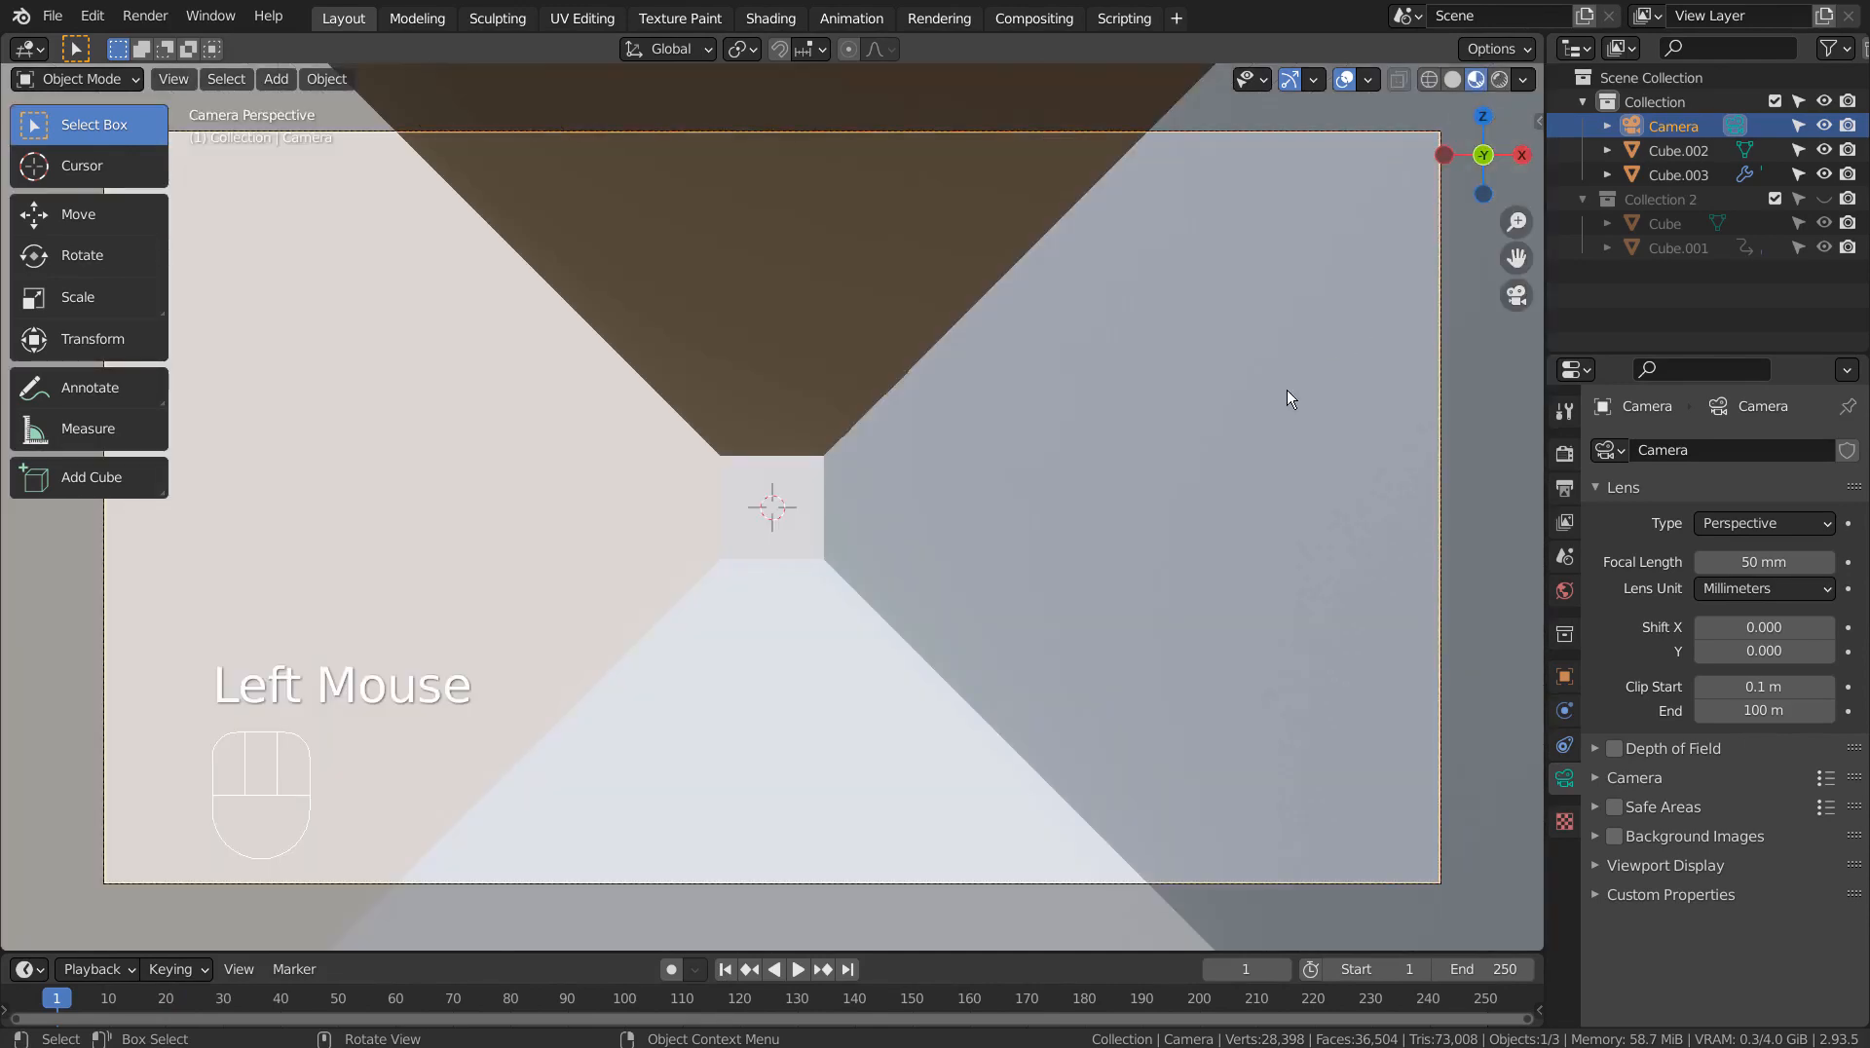
click(1209, 439)
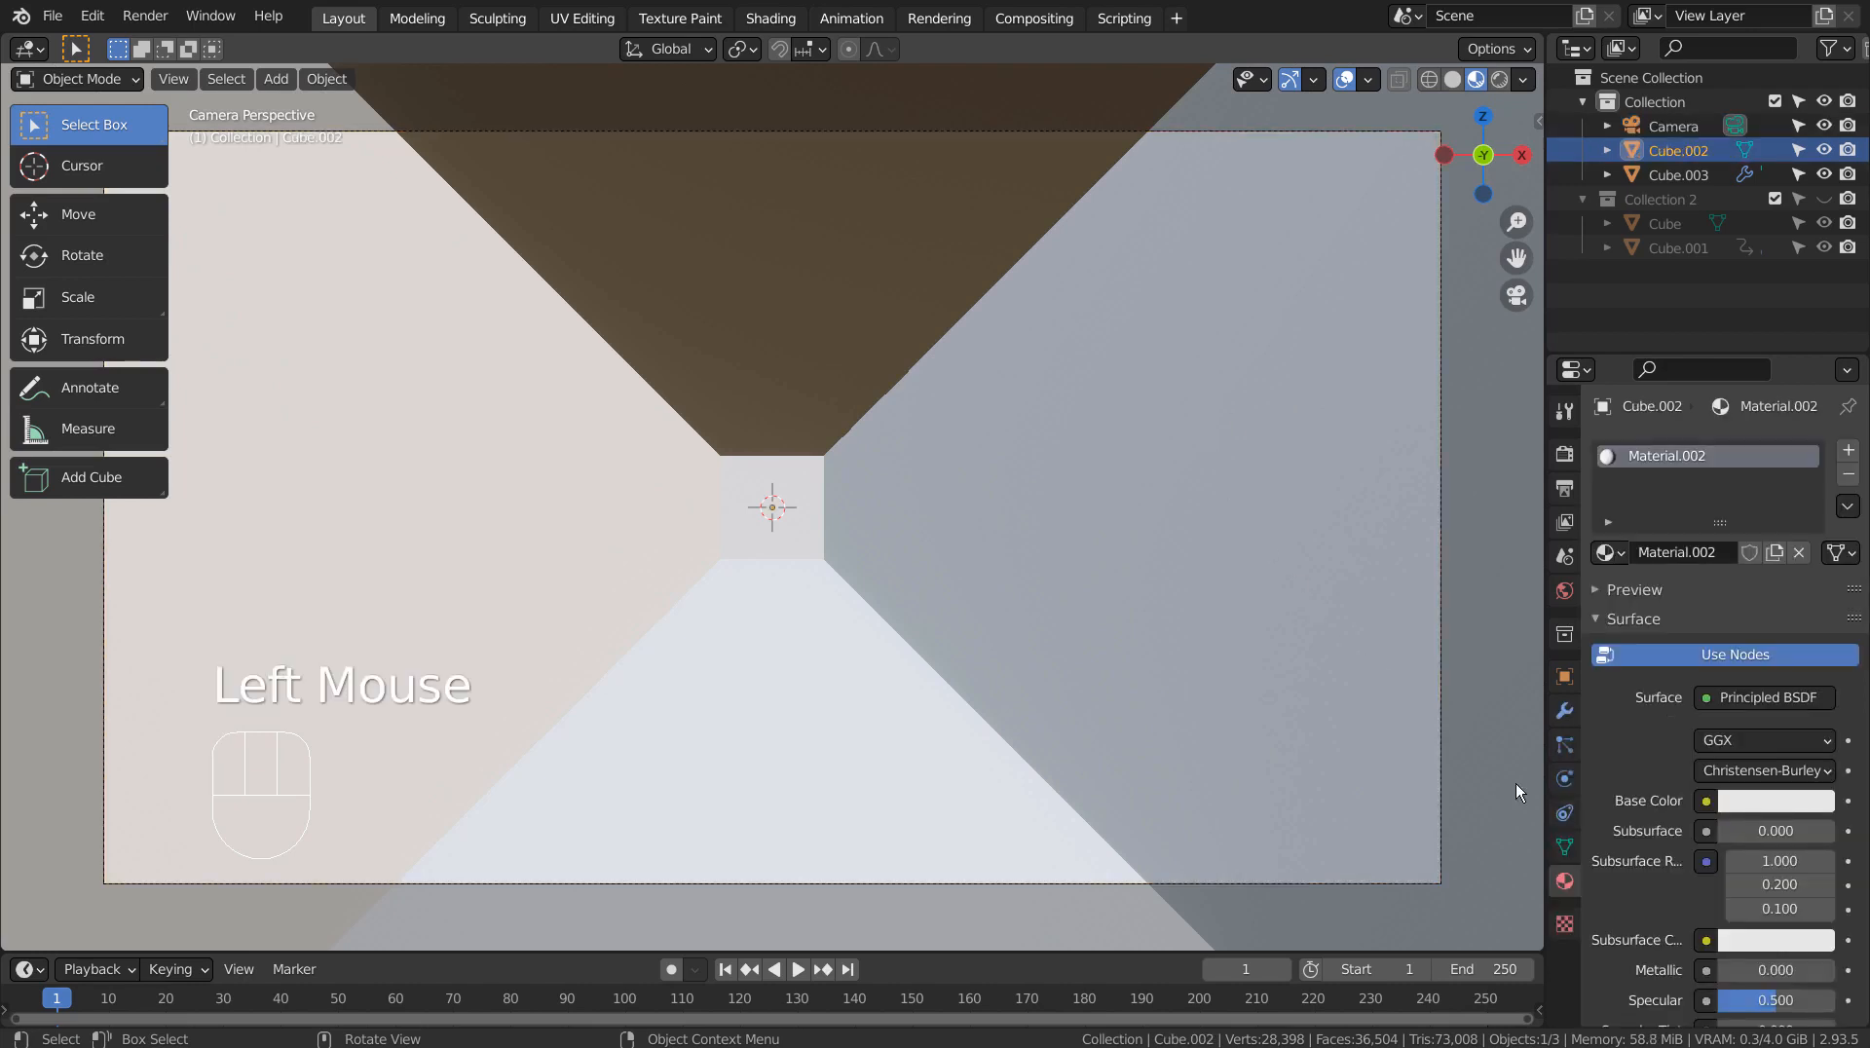
click(1753, 827)
click(1800, 805)
click(1776, 804)
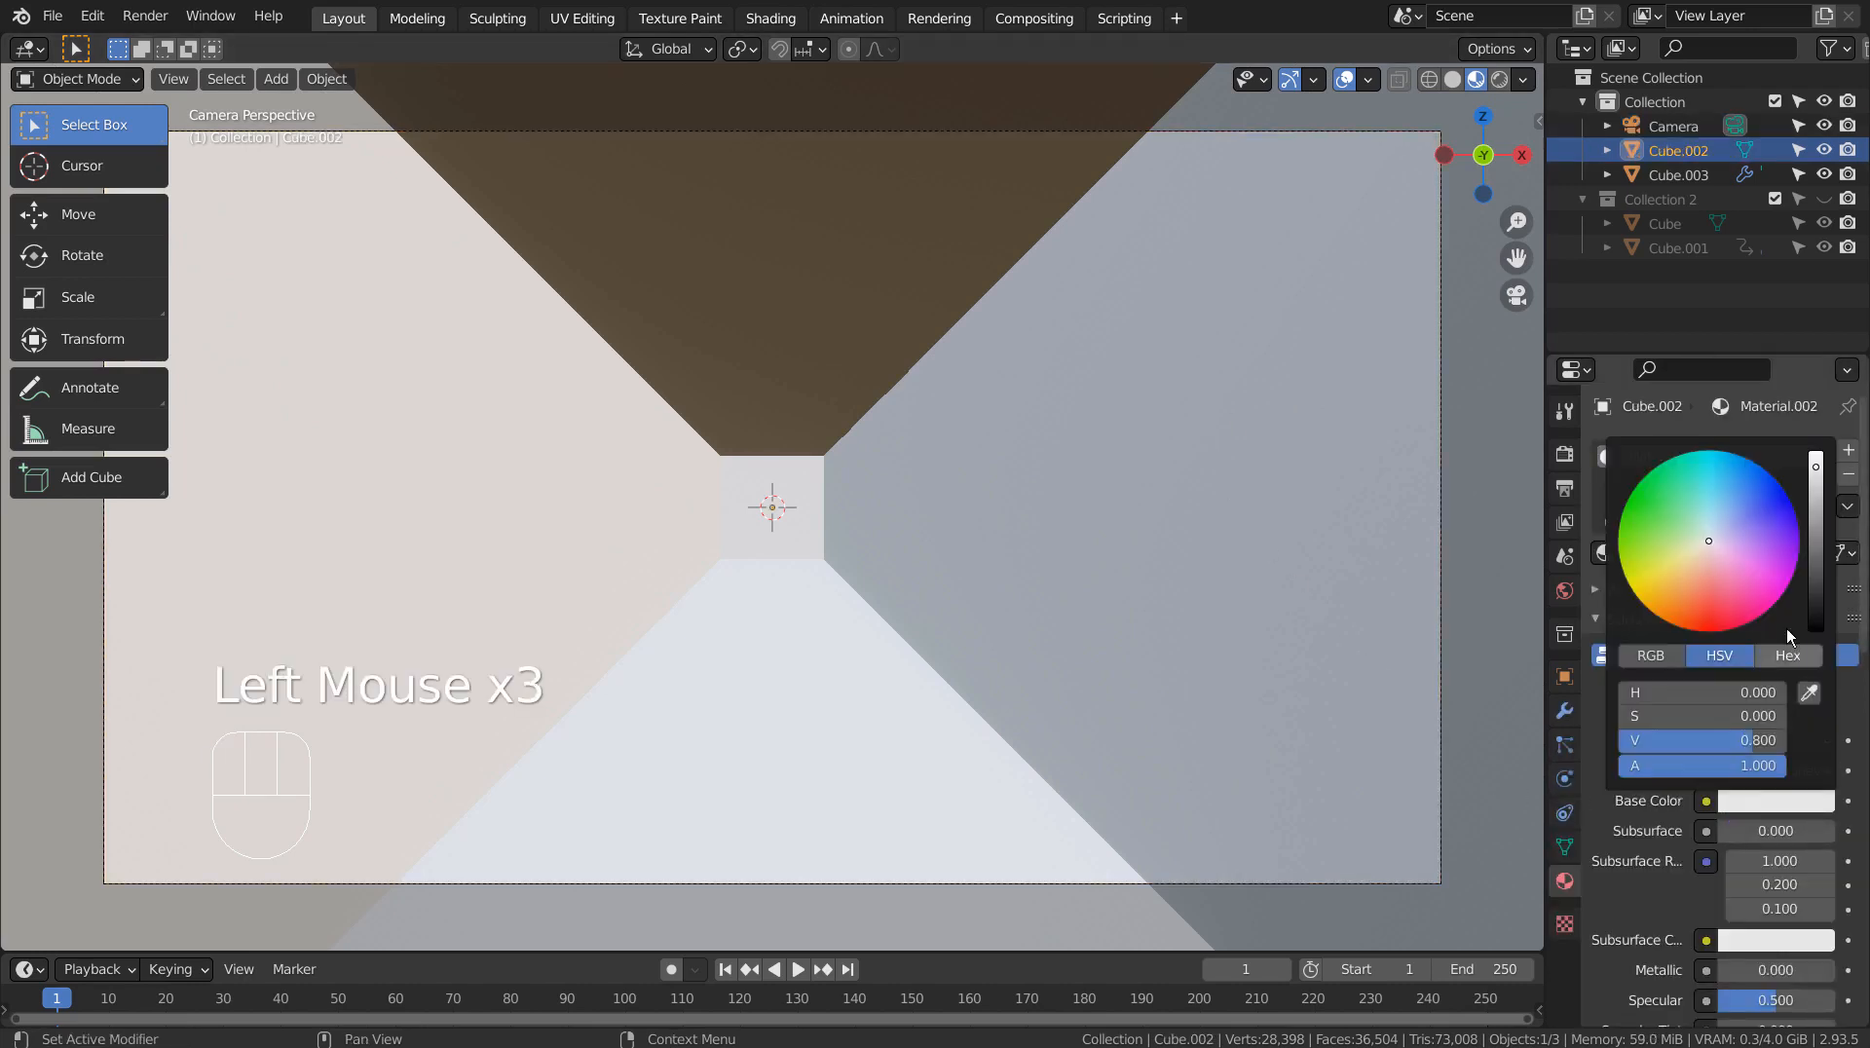
drag(1827, 474, 1816, 629)
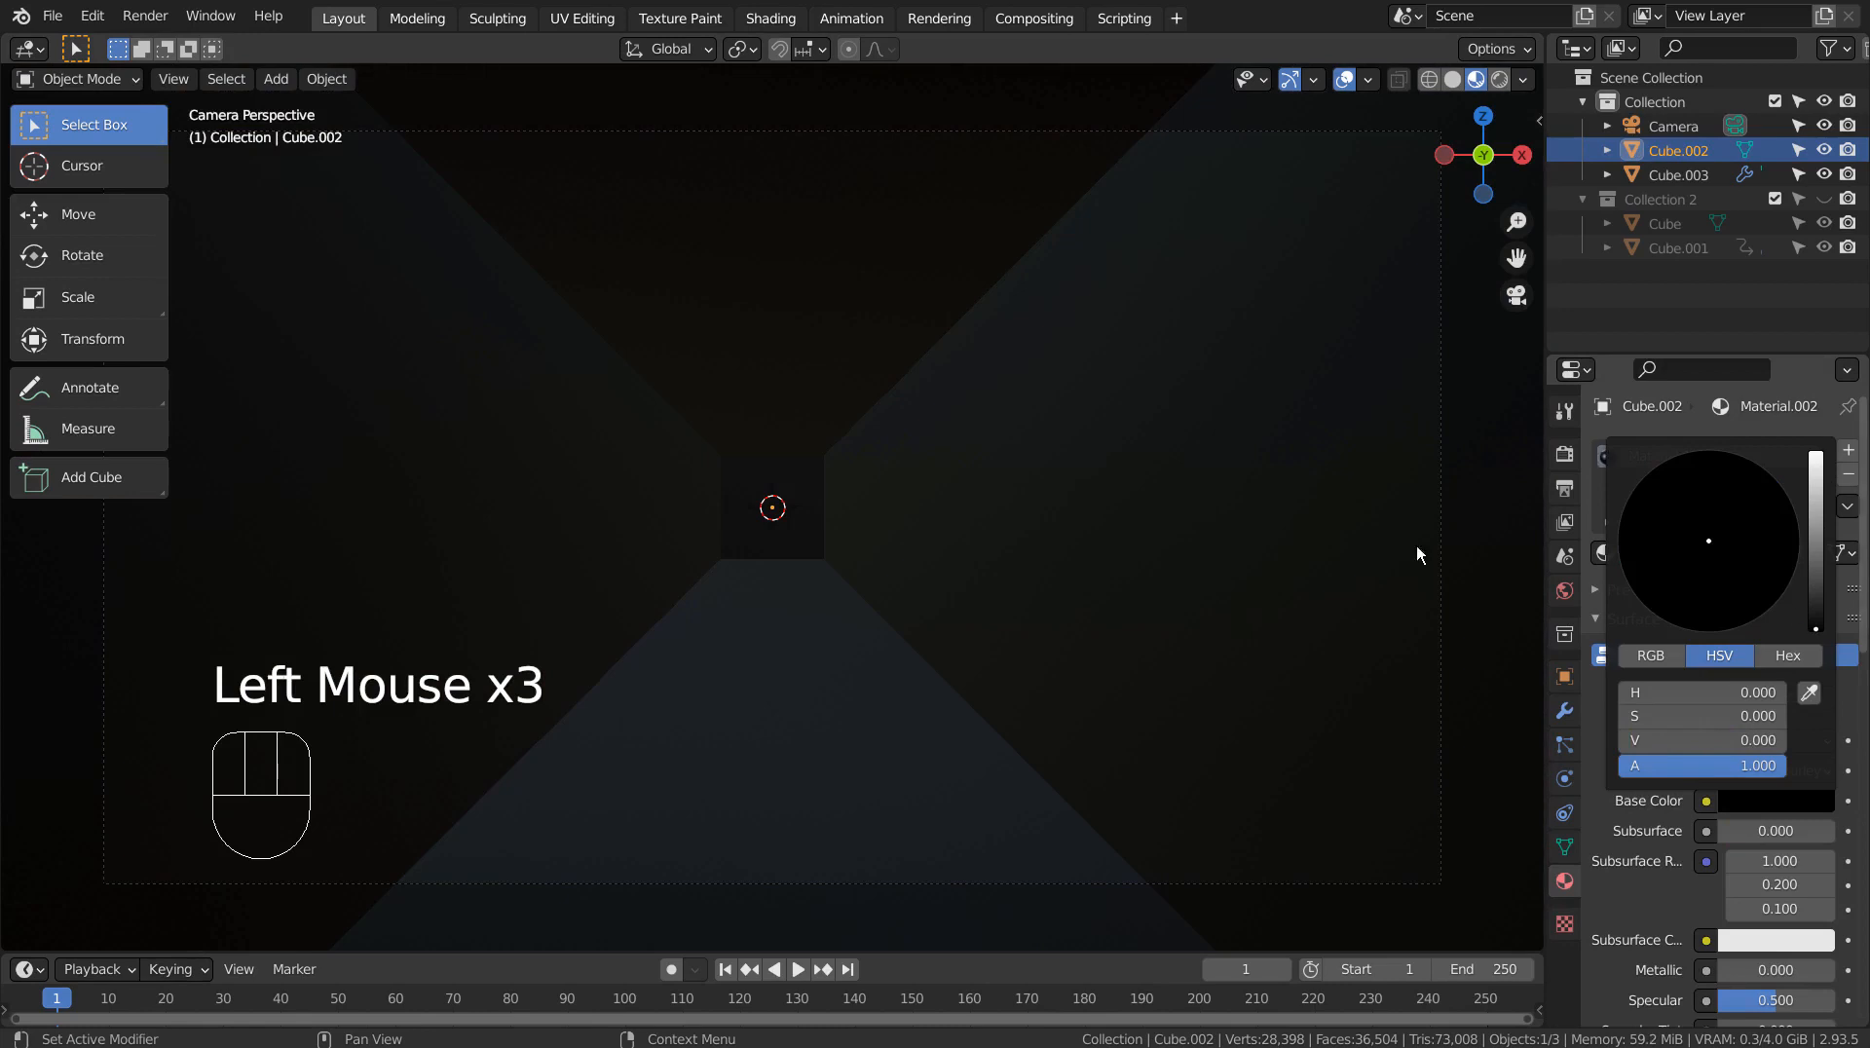
click(1014, 493)
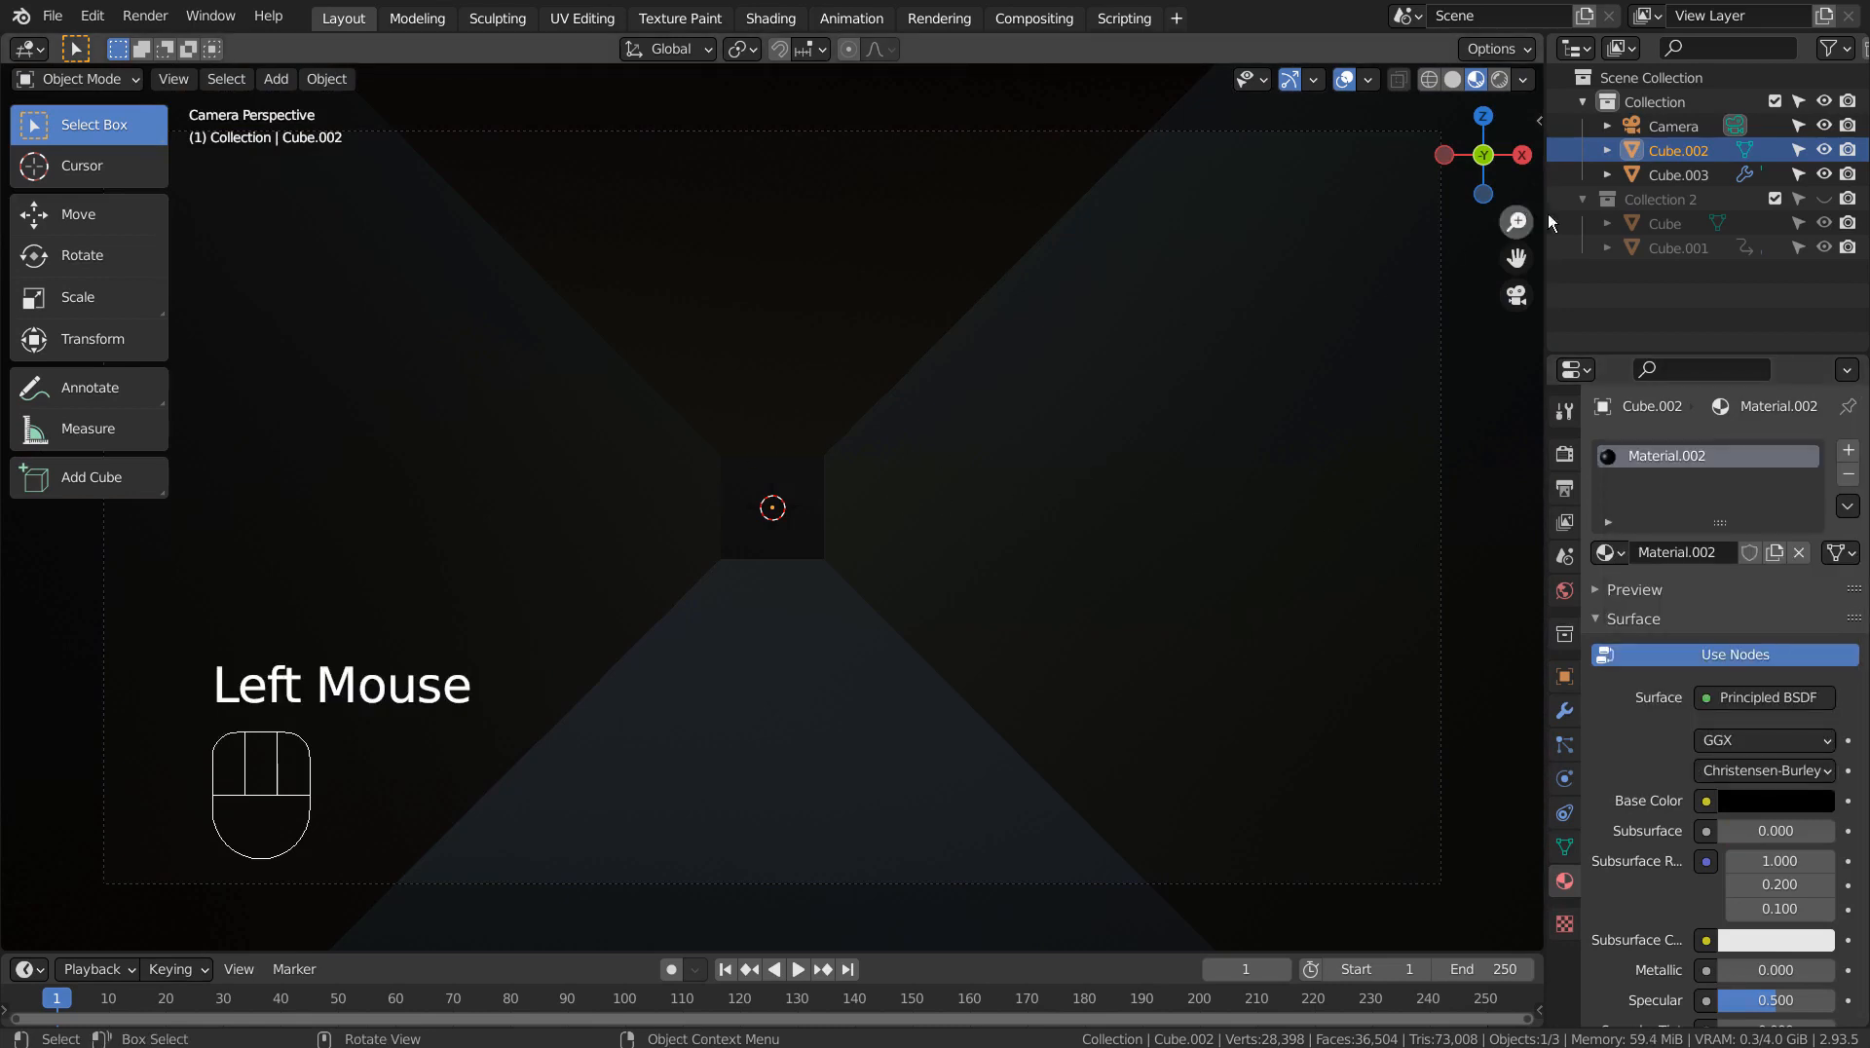
Step: Select Cube.003 and display its Wireframe modifier settings
double_click(1616, 193)
click(1656, 175)
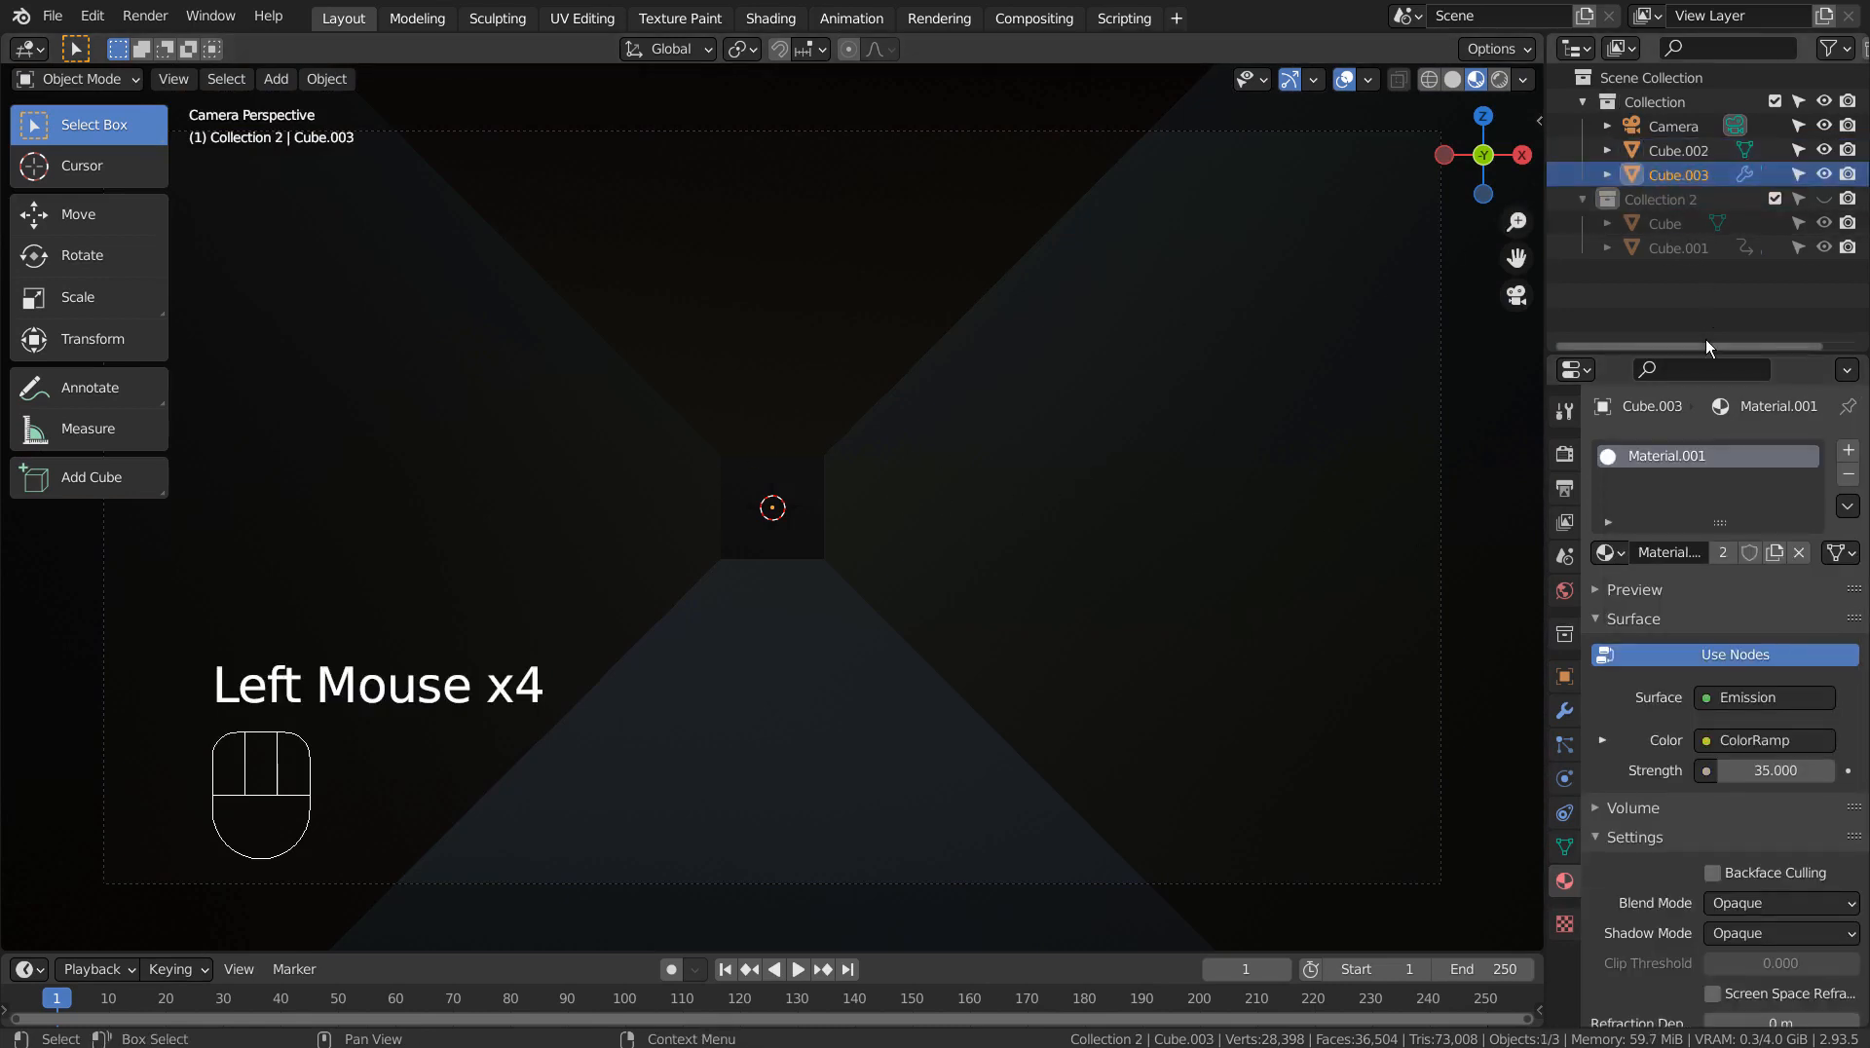
click(1563, 713)
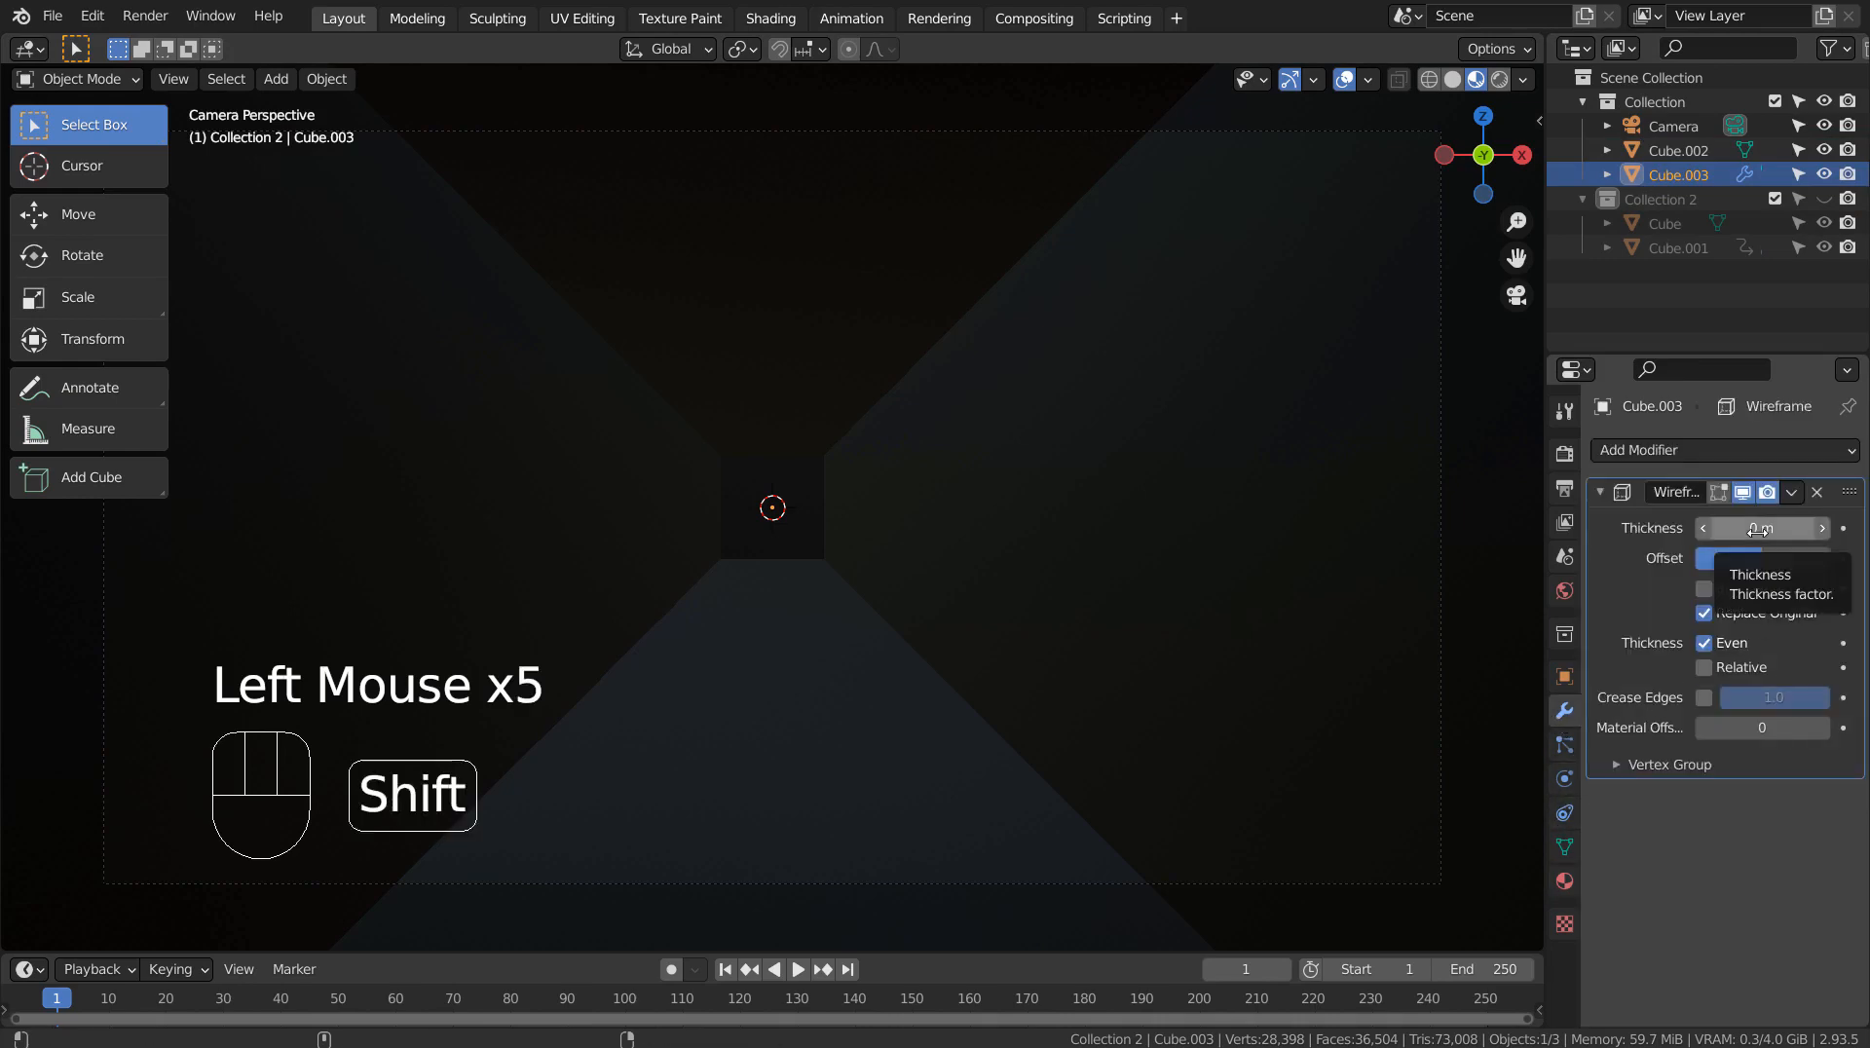
Step: Try a Wireframe thickness of 0.0447 m on Cube.003 with everything deselected, and return it to 0 m
mouse_move(1759, 531)
shift+mouse_down()
mouse_move(1869, 531)
mouse_move(1793, 533)
shift+mouse_up()
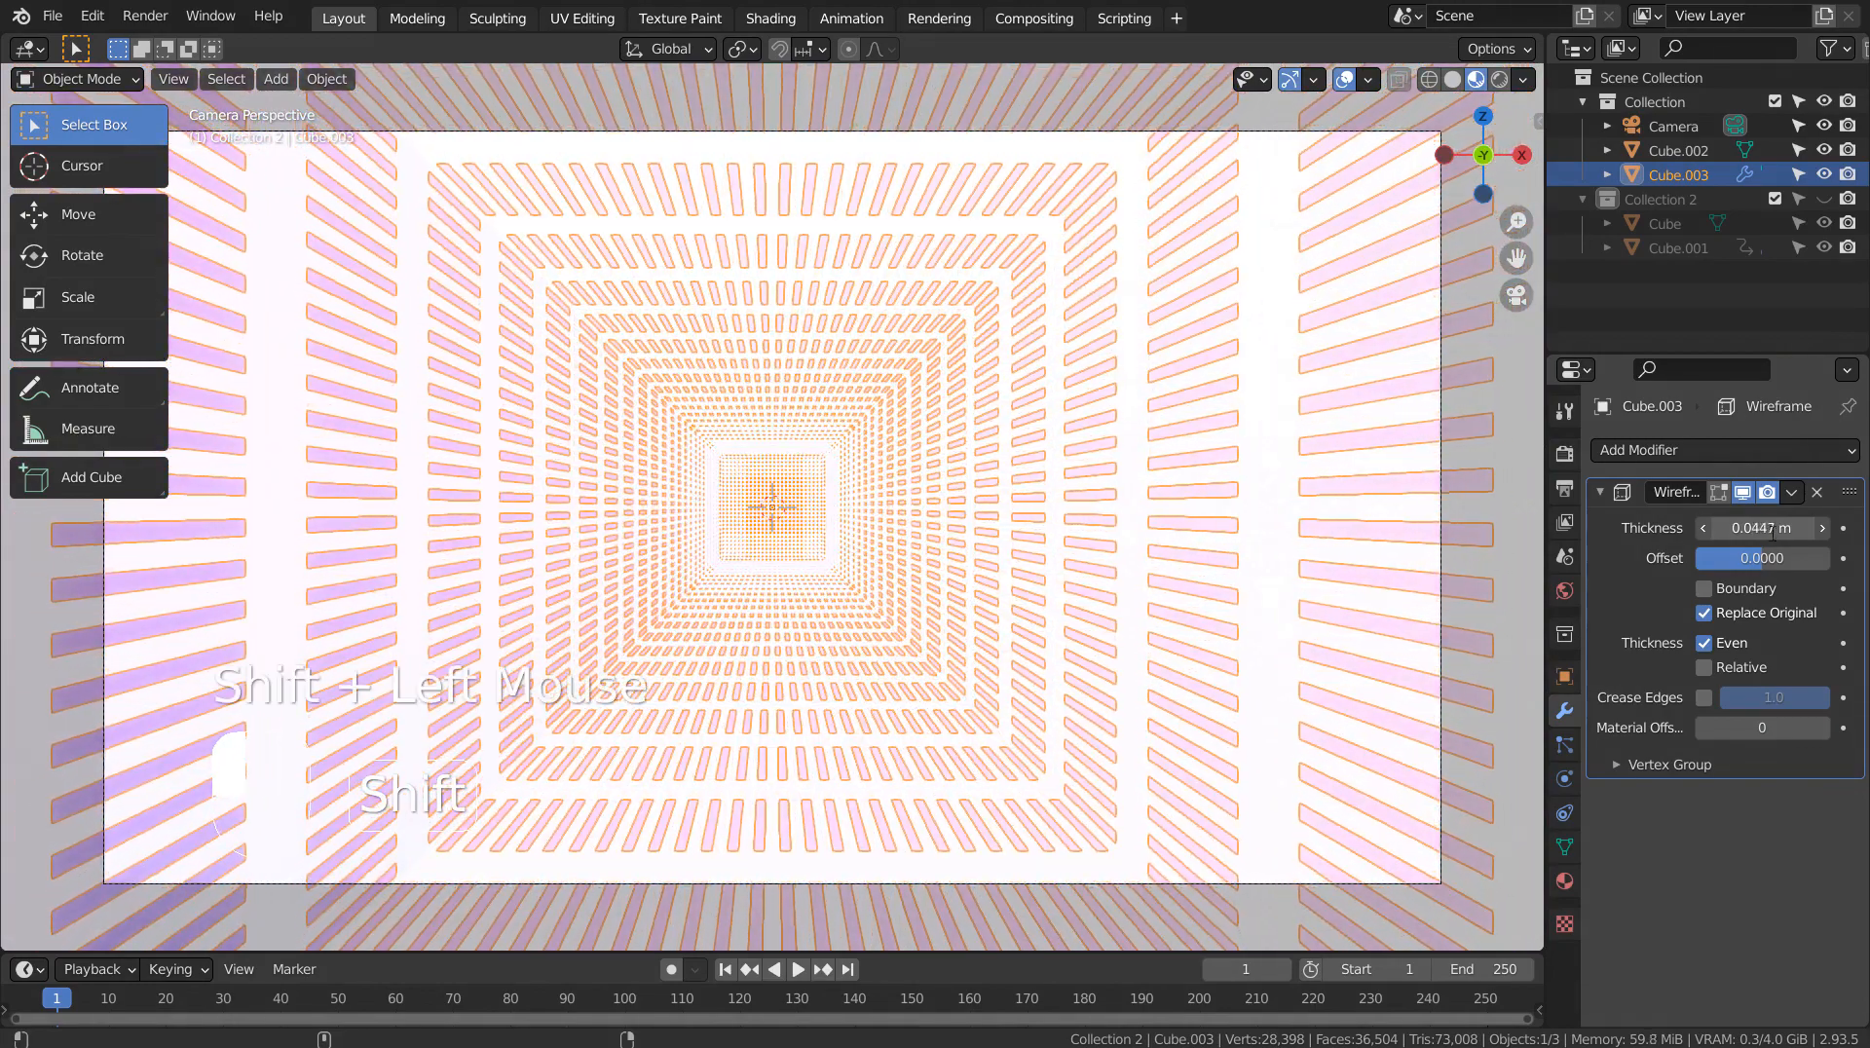
click(1793, 533)
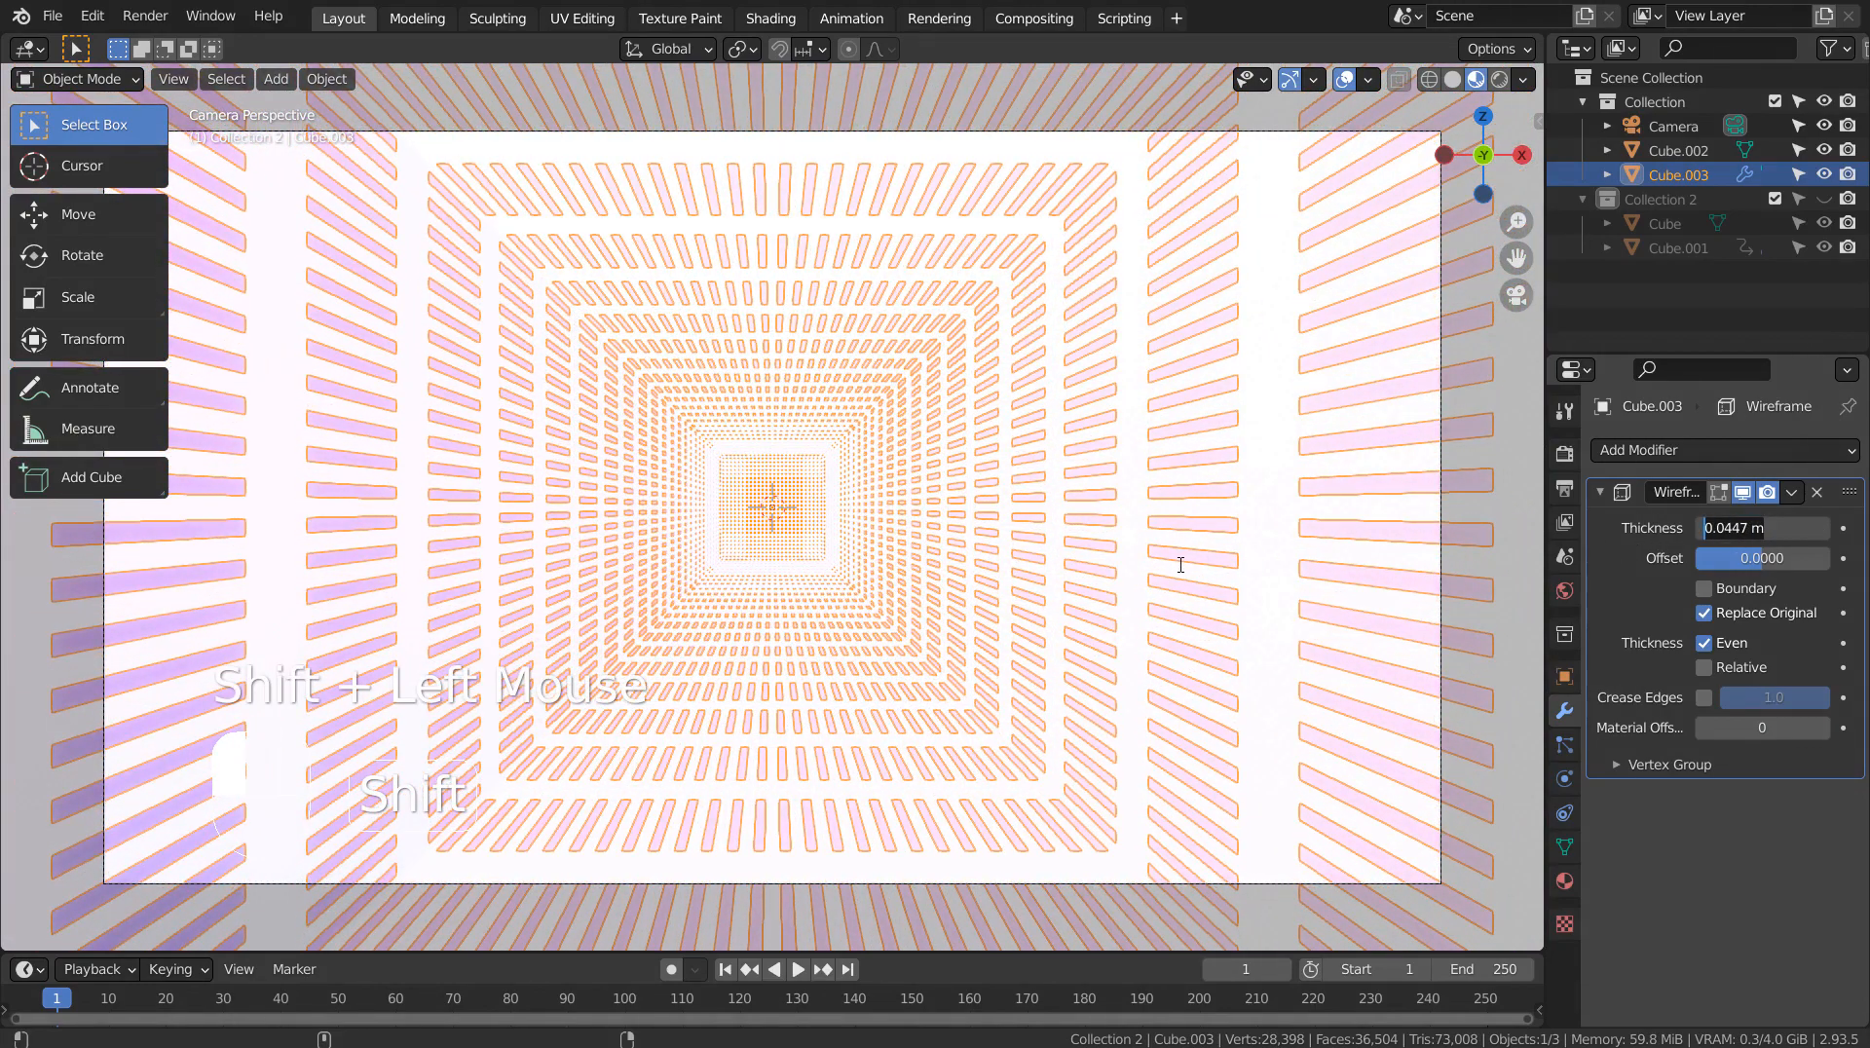
key(alt+a)
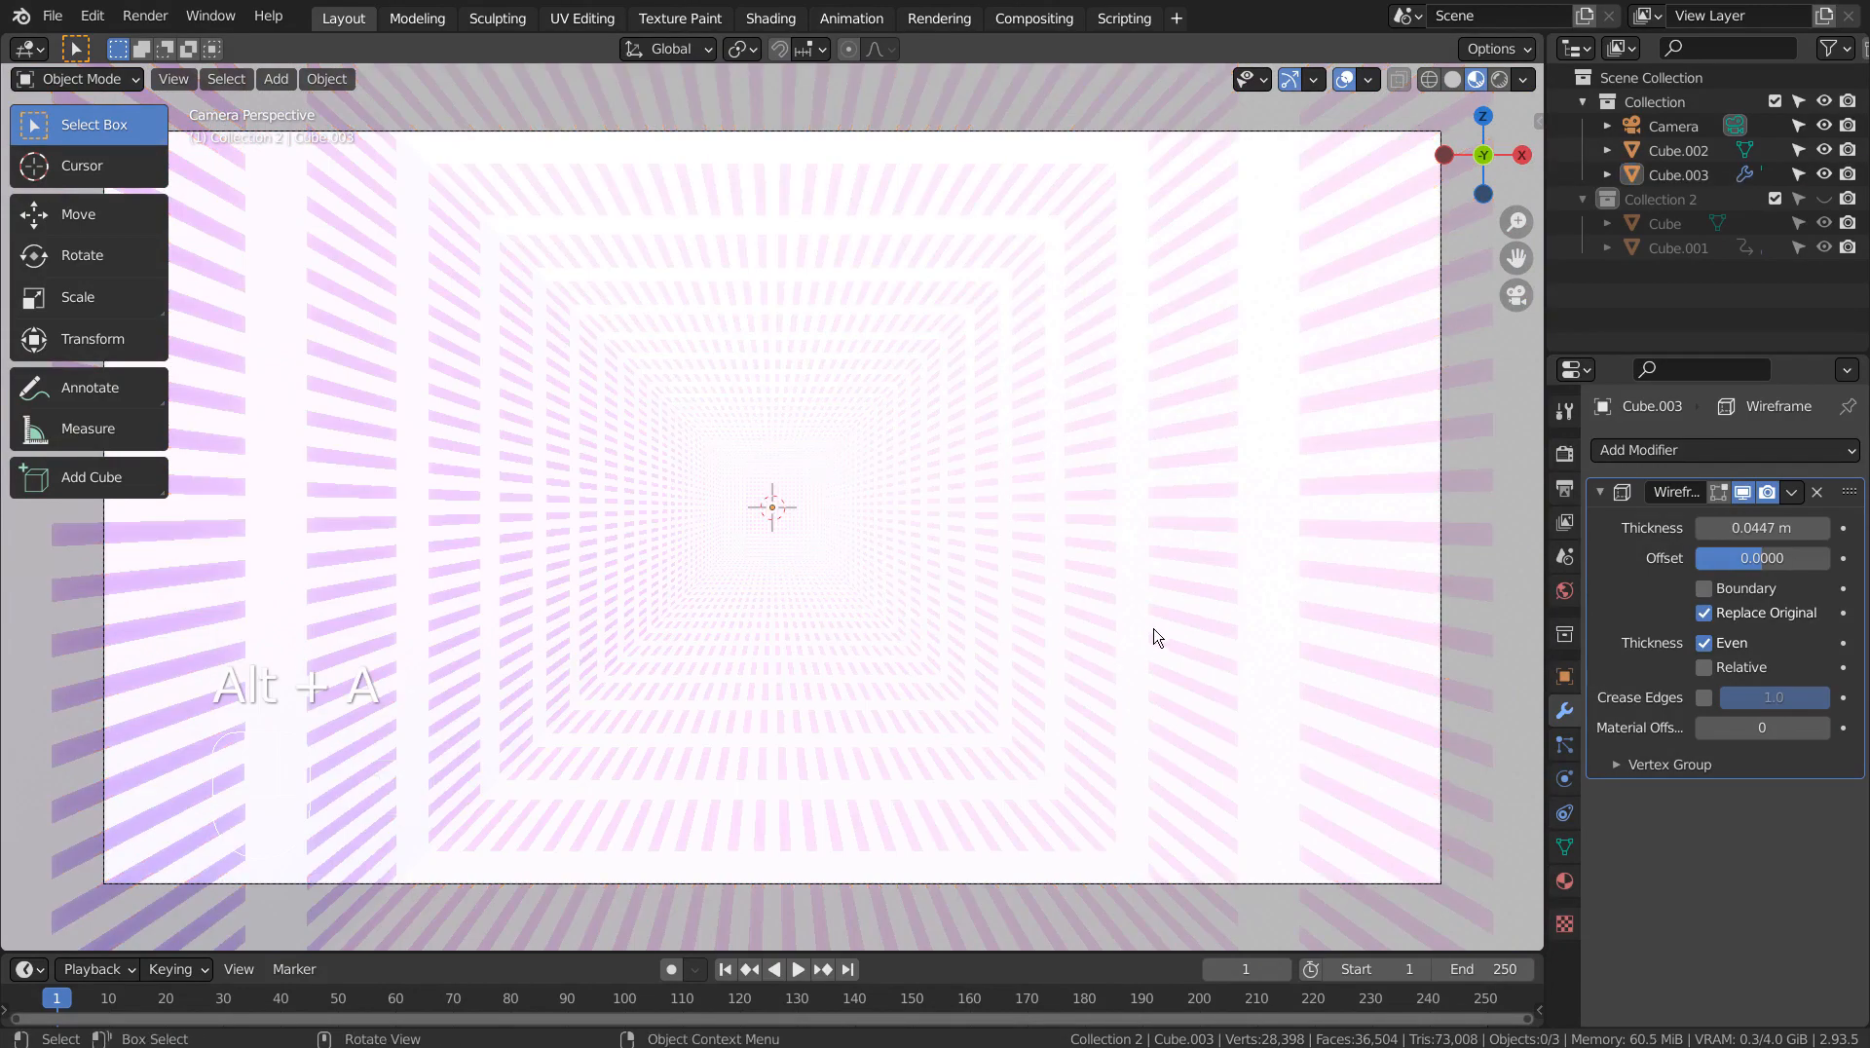
key(shift)
shift+drag(1797, 526, 1754, 526)
Step: Keyframe Cube.003's Wireframe thickness of 0 m at frame 1
middle_drag(1107, 761, 1062, 716)
scroll(1027, 702, down, 4)
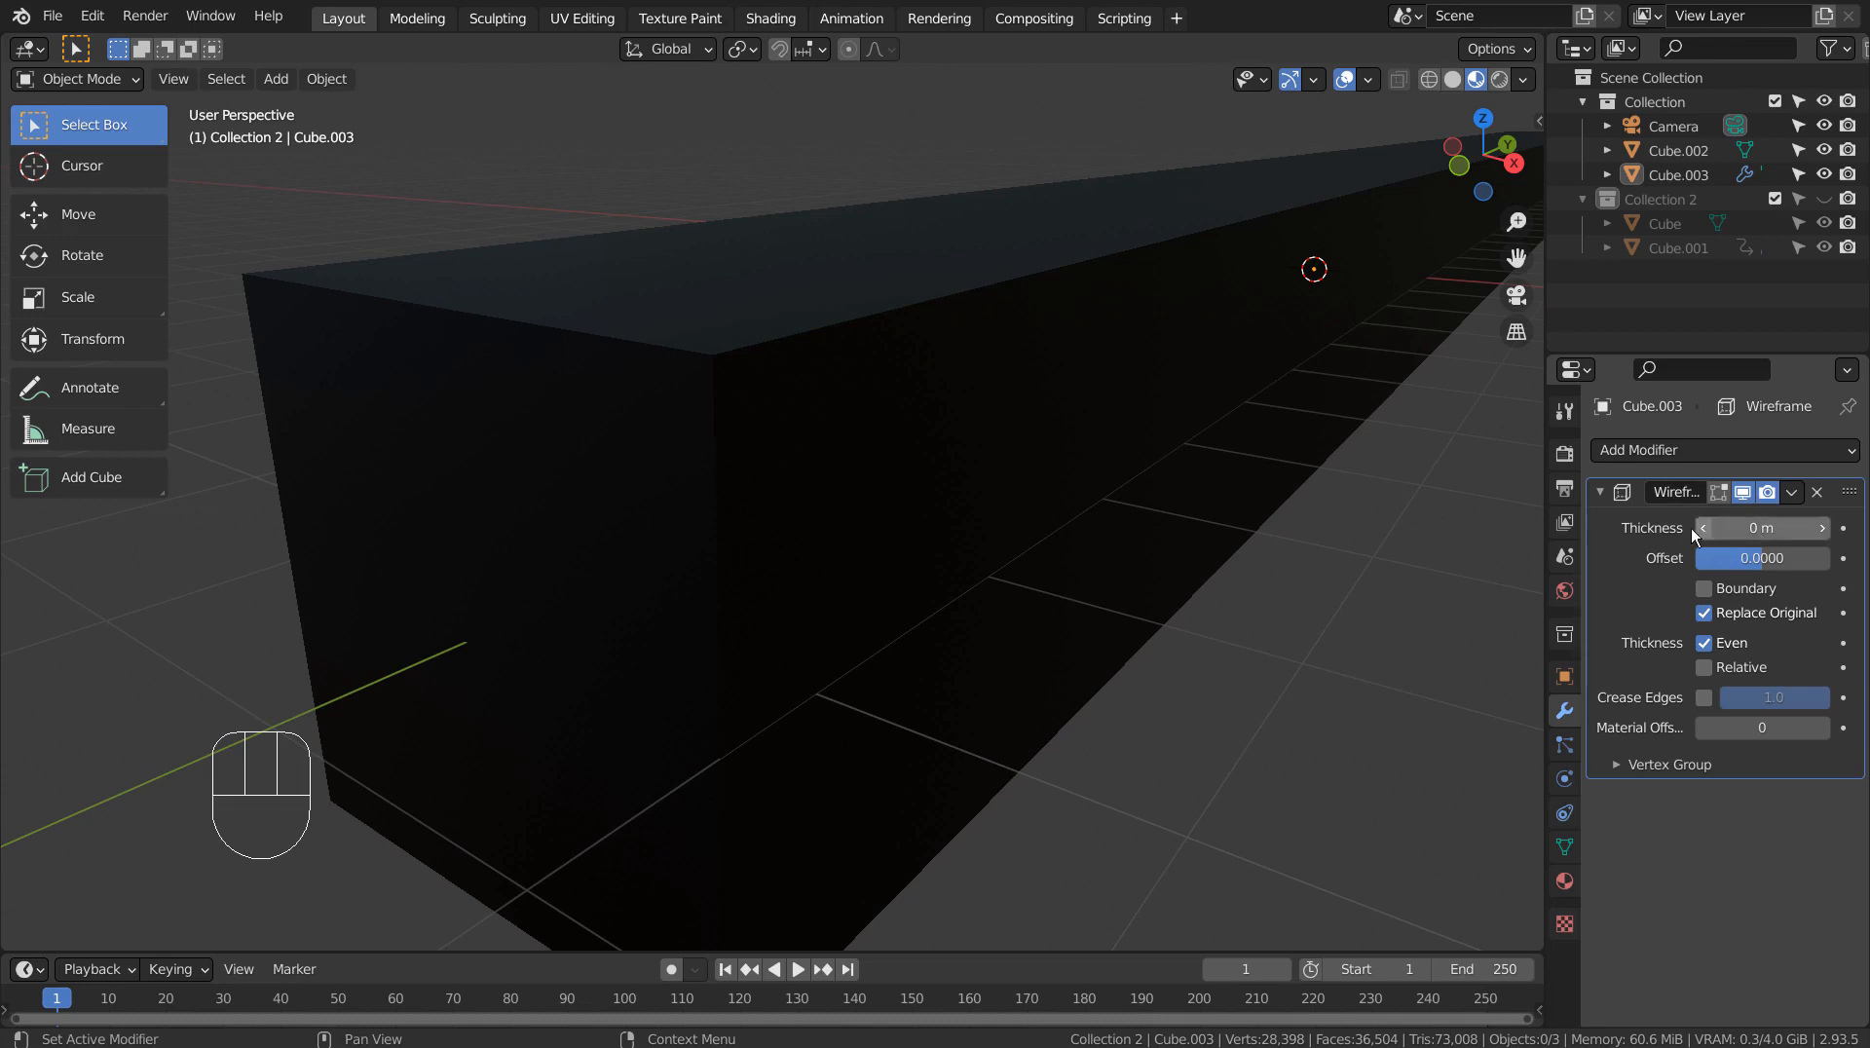
key(i)
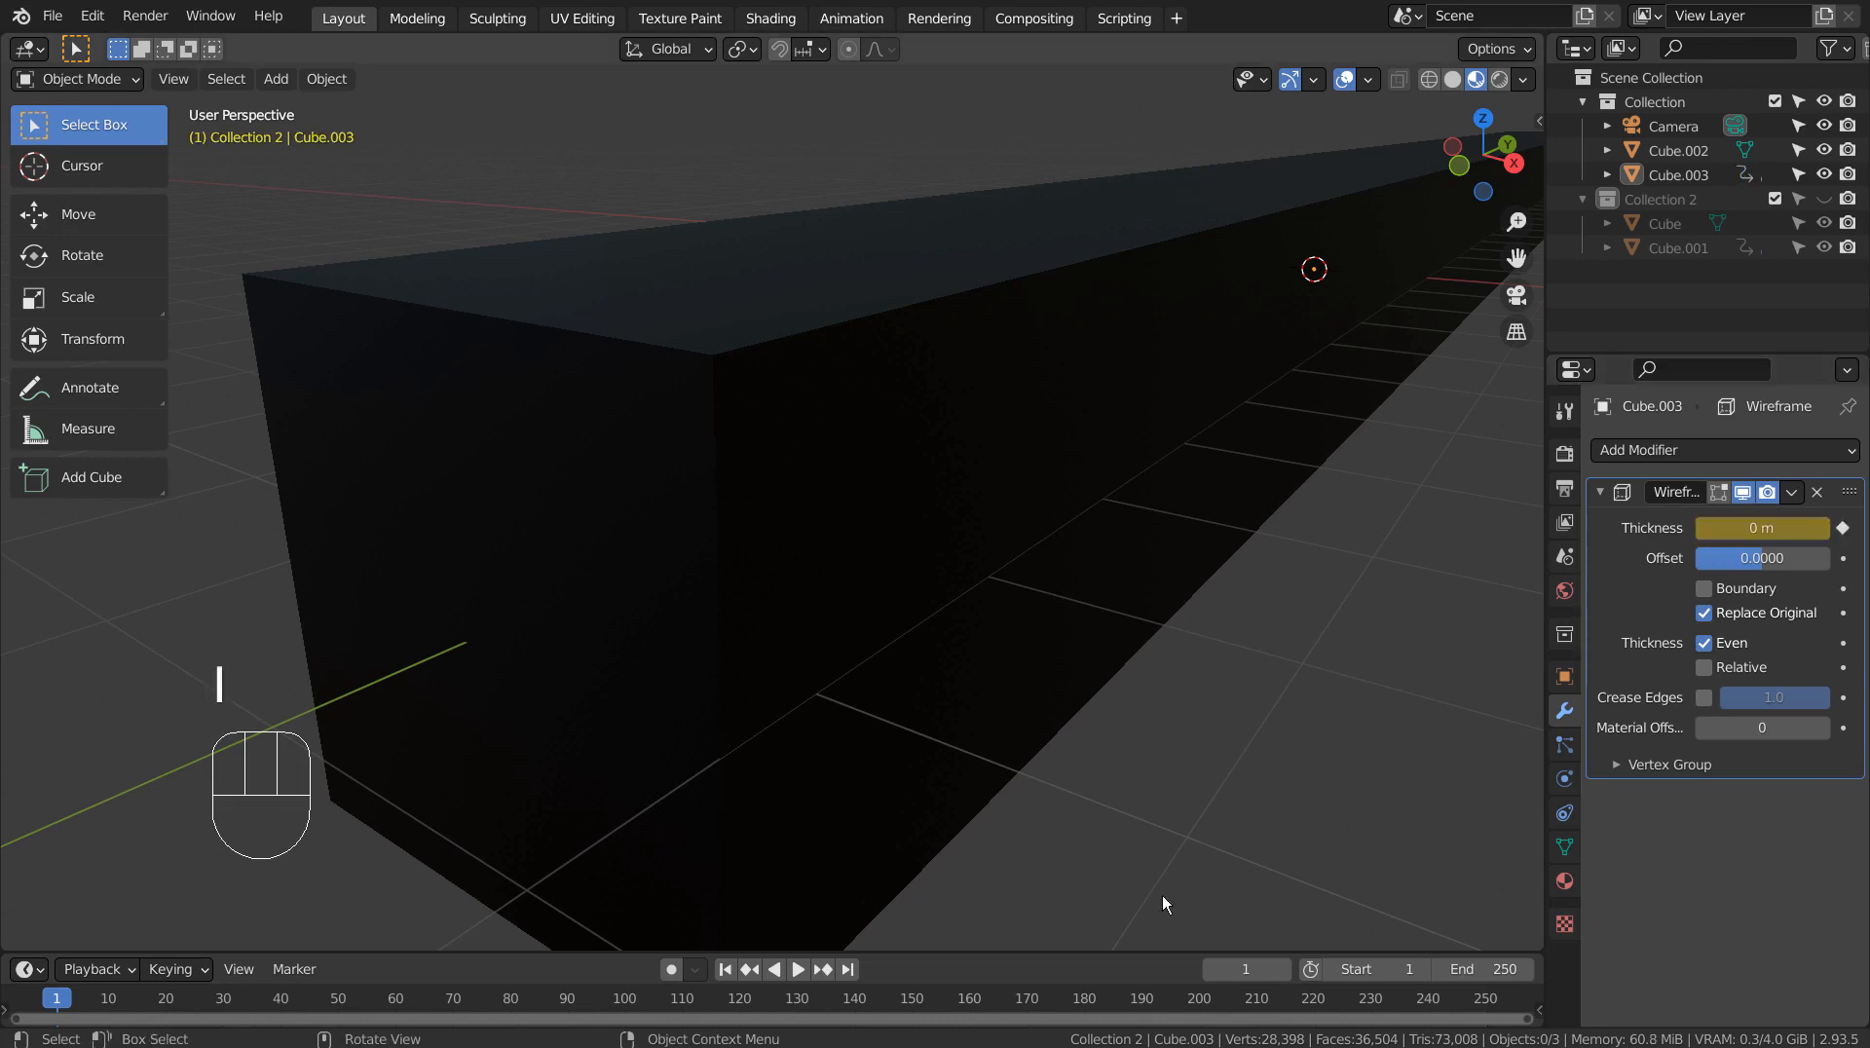
Step: At frame 250, set Cube.003's Wireframe thickness to 0.0204 m in camera view and keyframe it
click(1487, 1000)
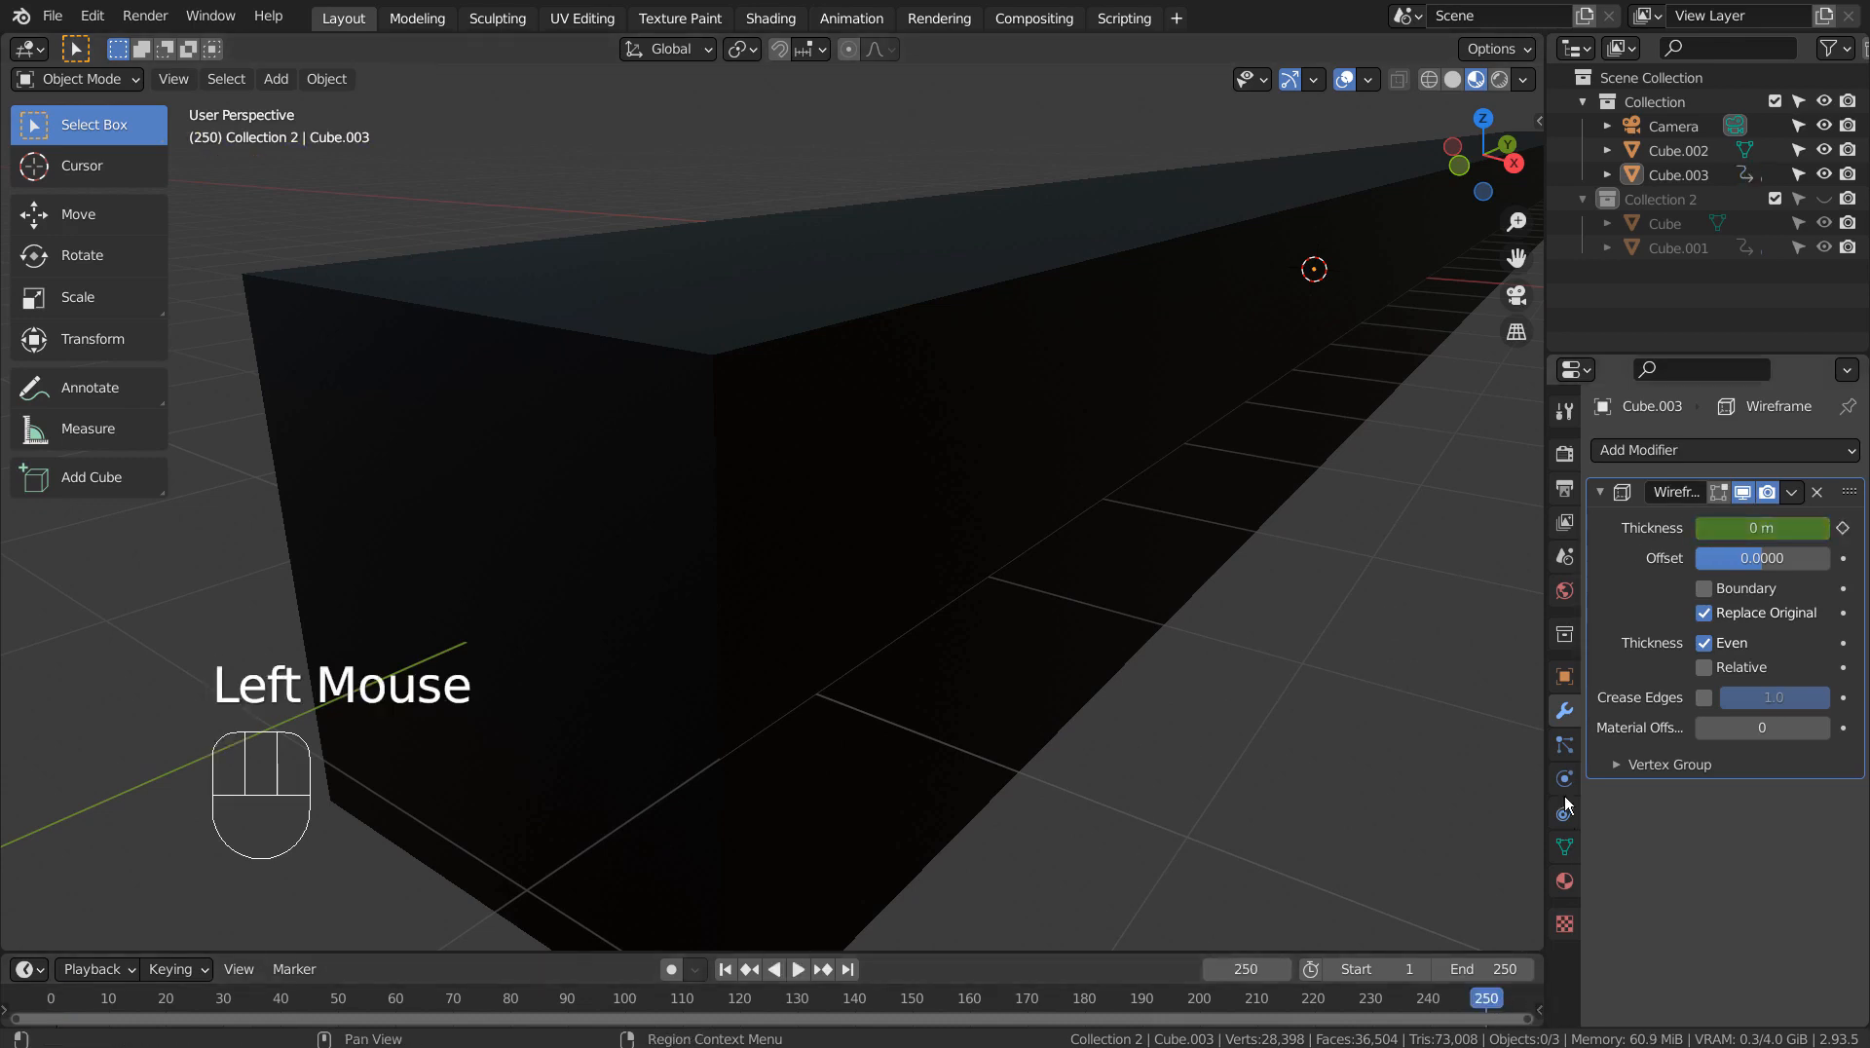
key(KP_0)
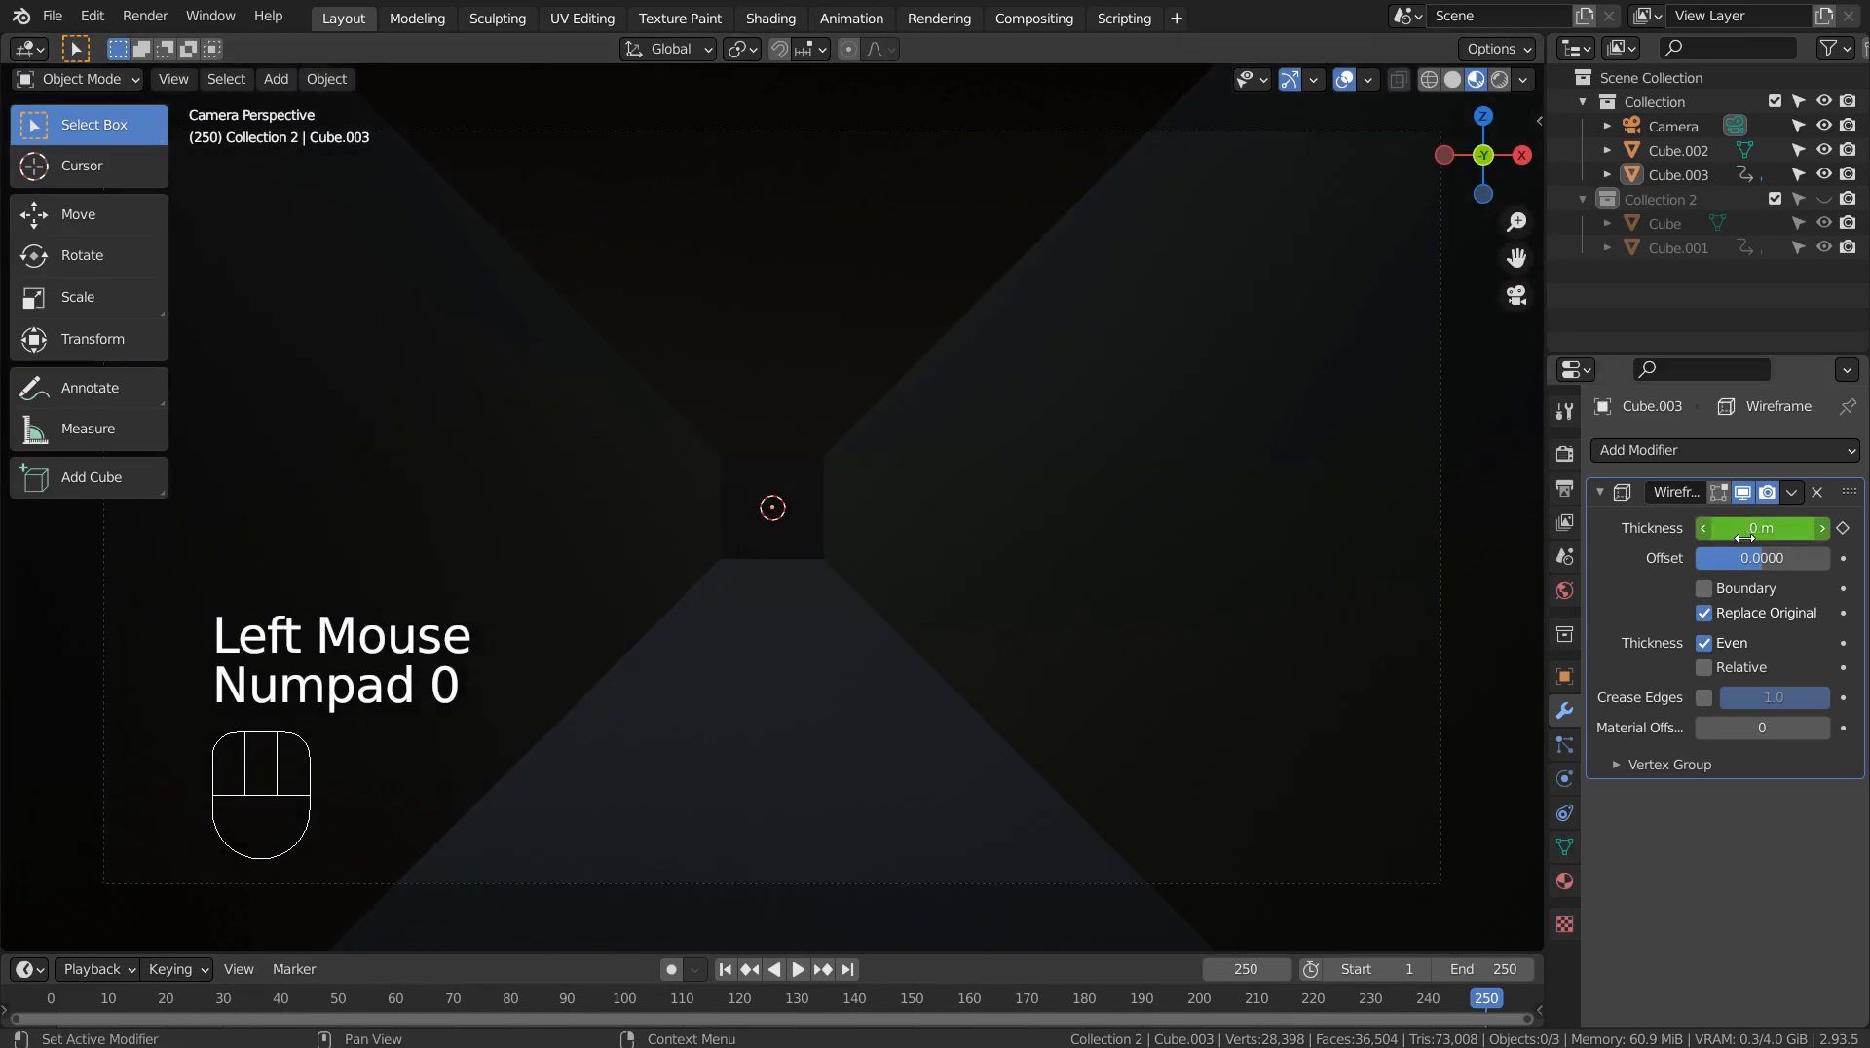
mouse_move(1753, 527)
shift+mouse_down()
mouse_move(1783, 527)
mouse_move(1760, 528)
shift+mouse_up()
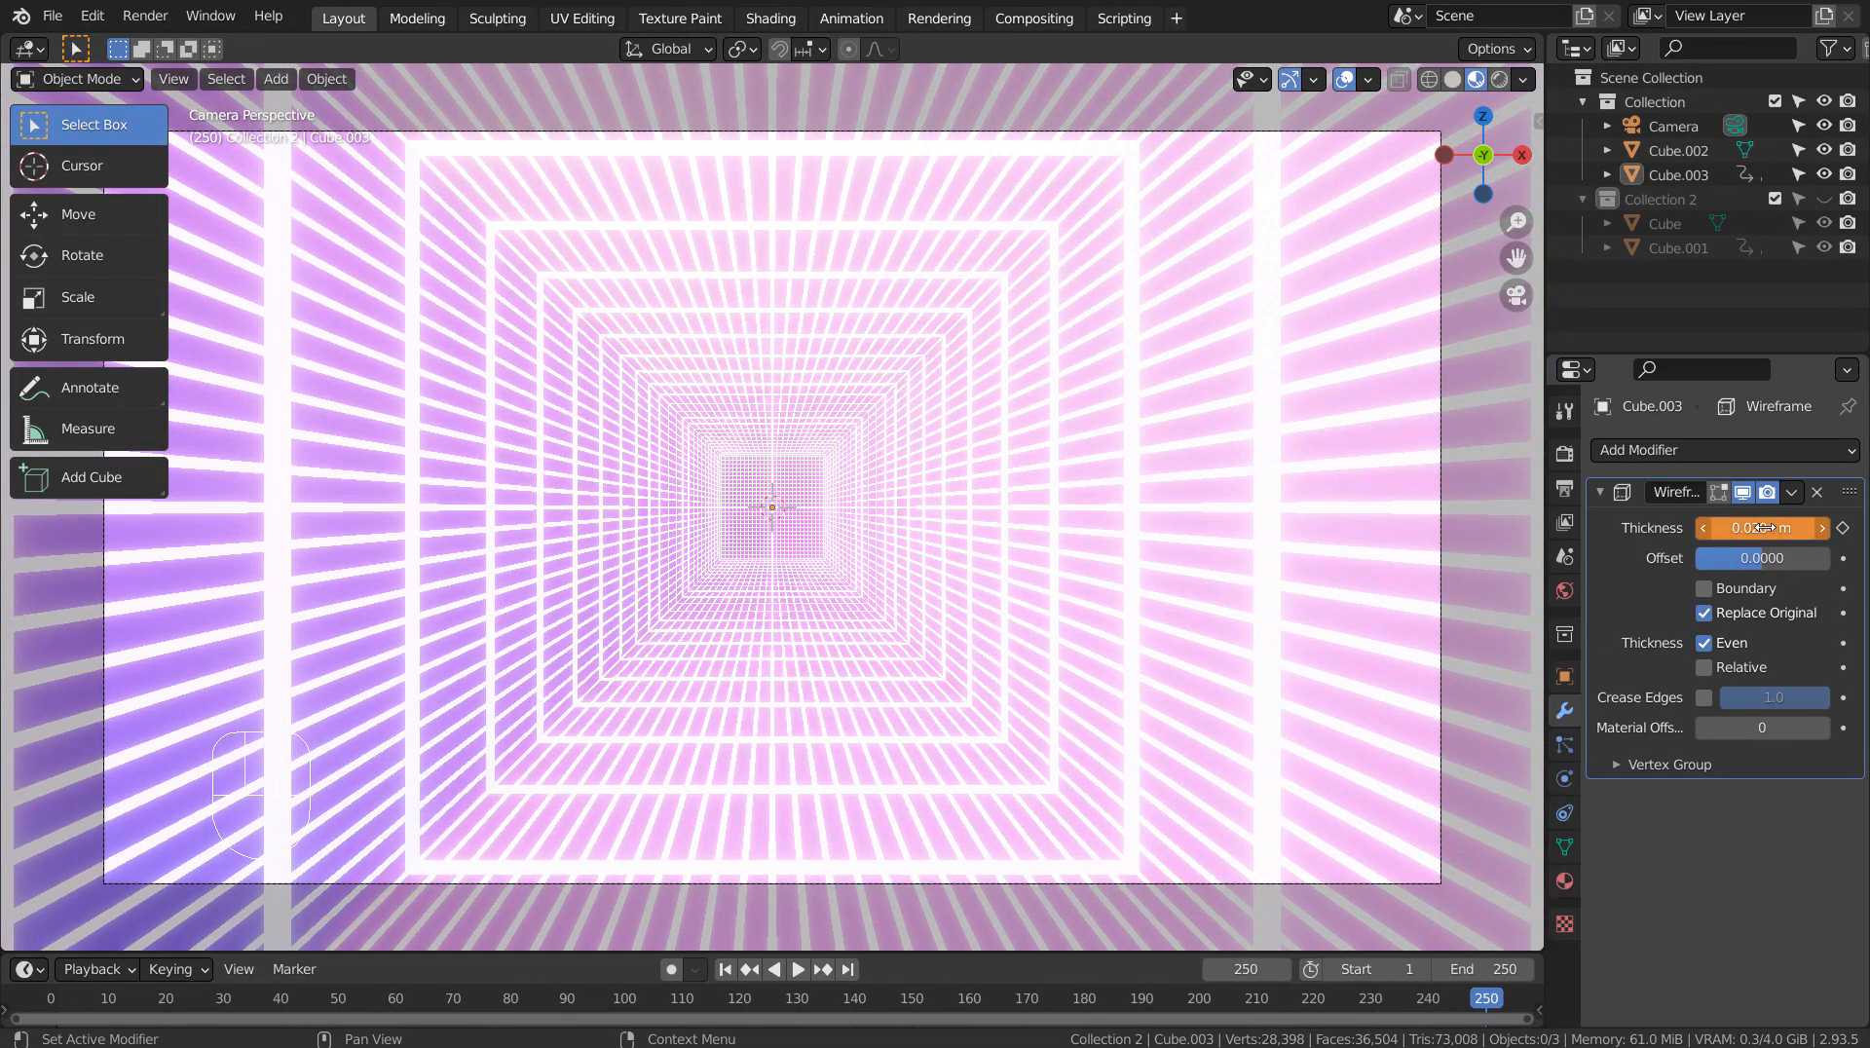
key(i)
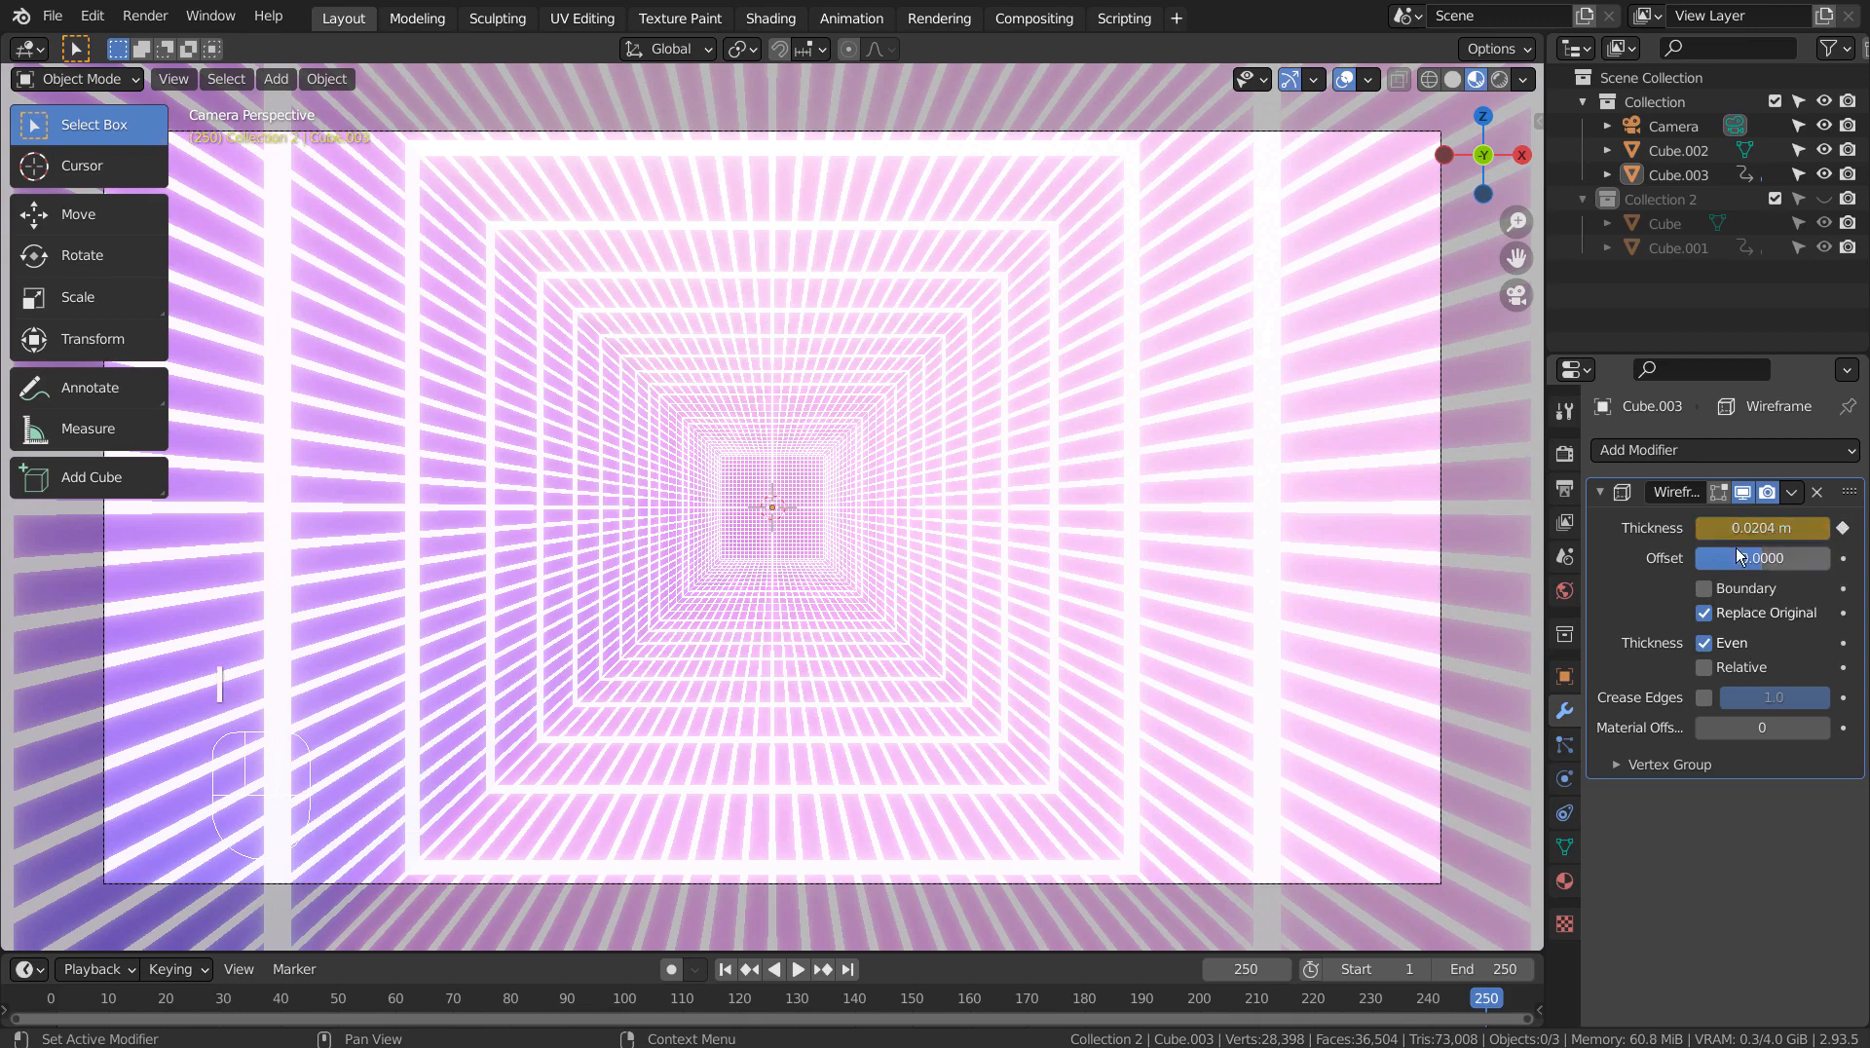
Step: Play the animation from frame 1 in a maximized viewport, stop it and hide the toolbar
click(725, 970)
key(ctrl+space)
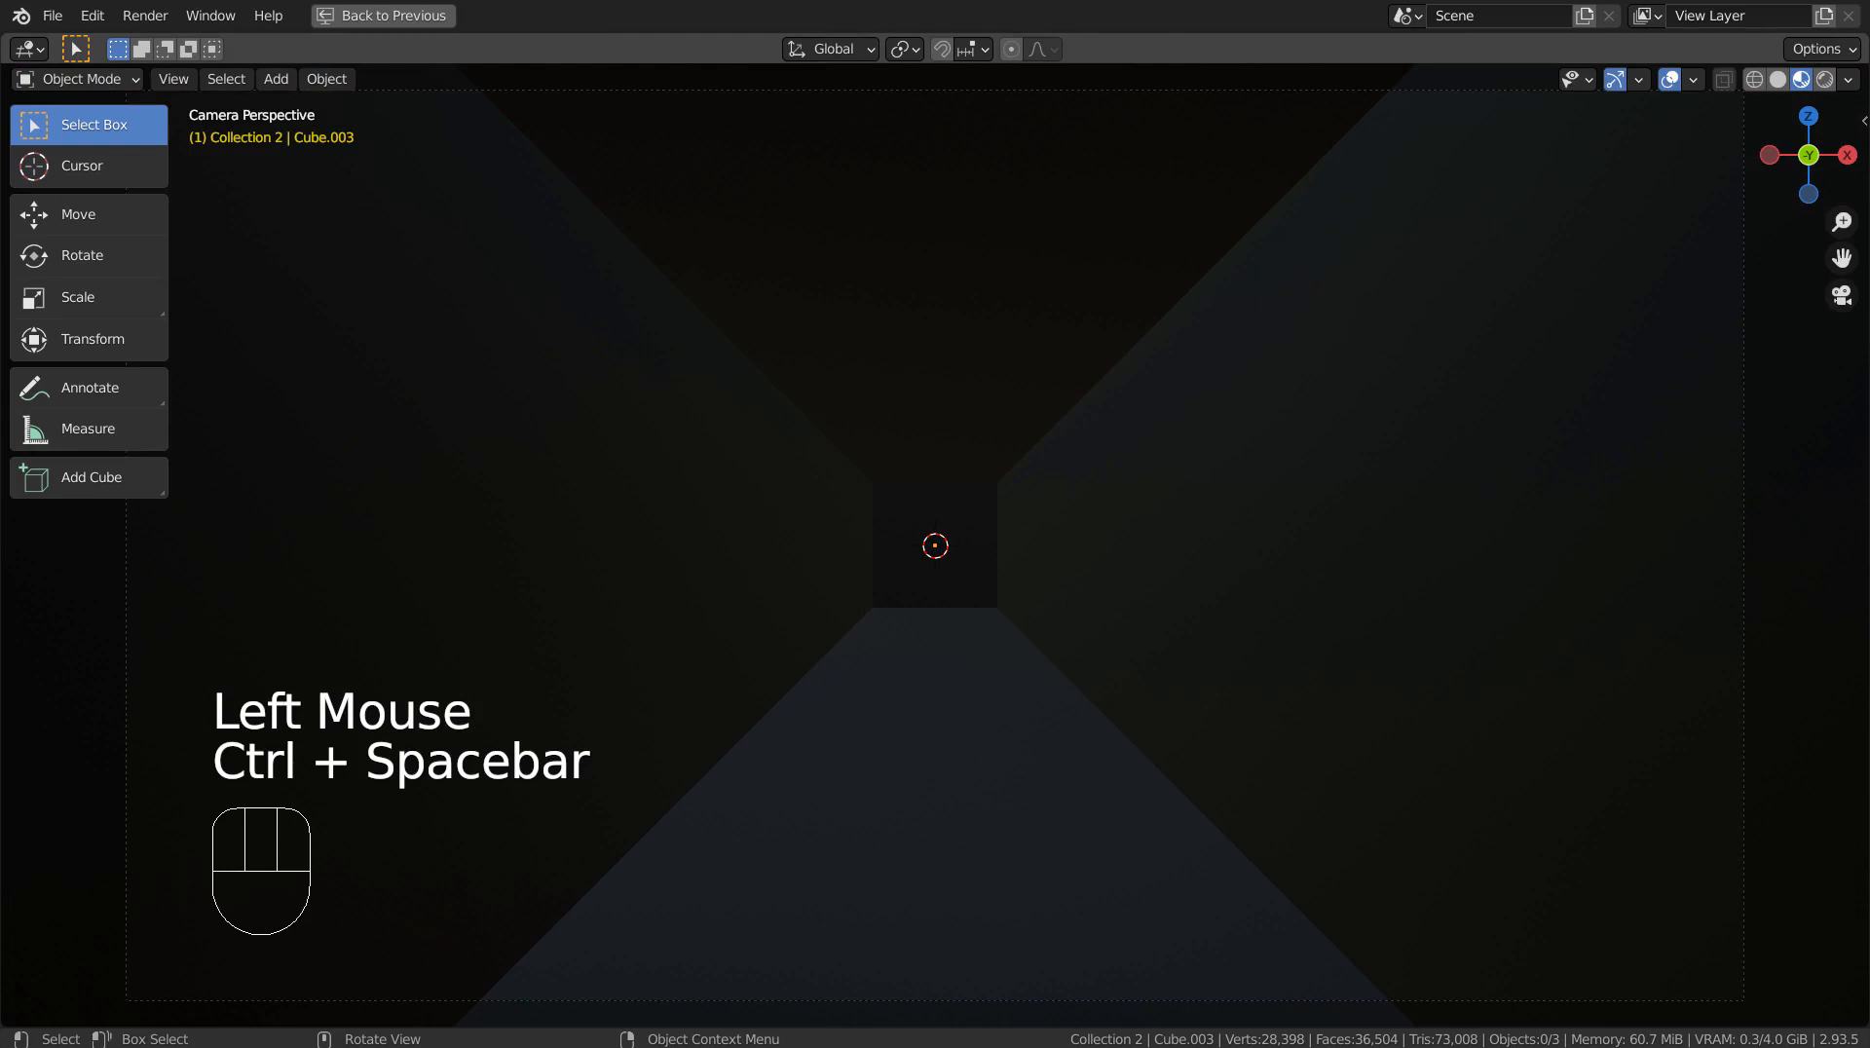
key(space)
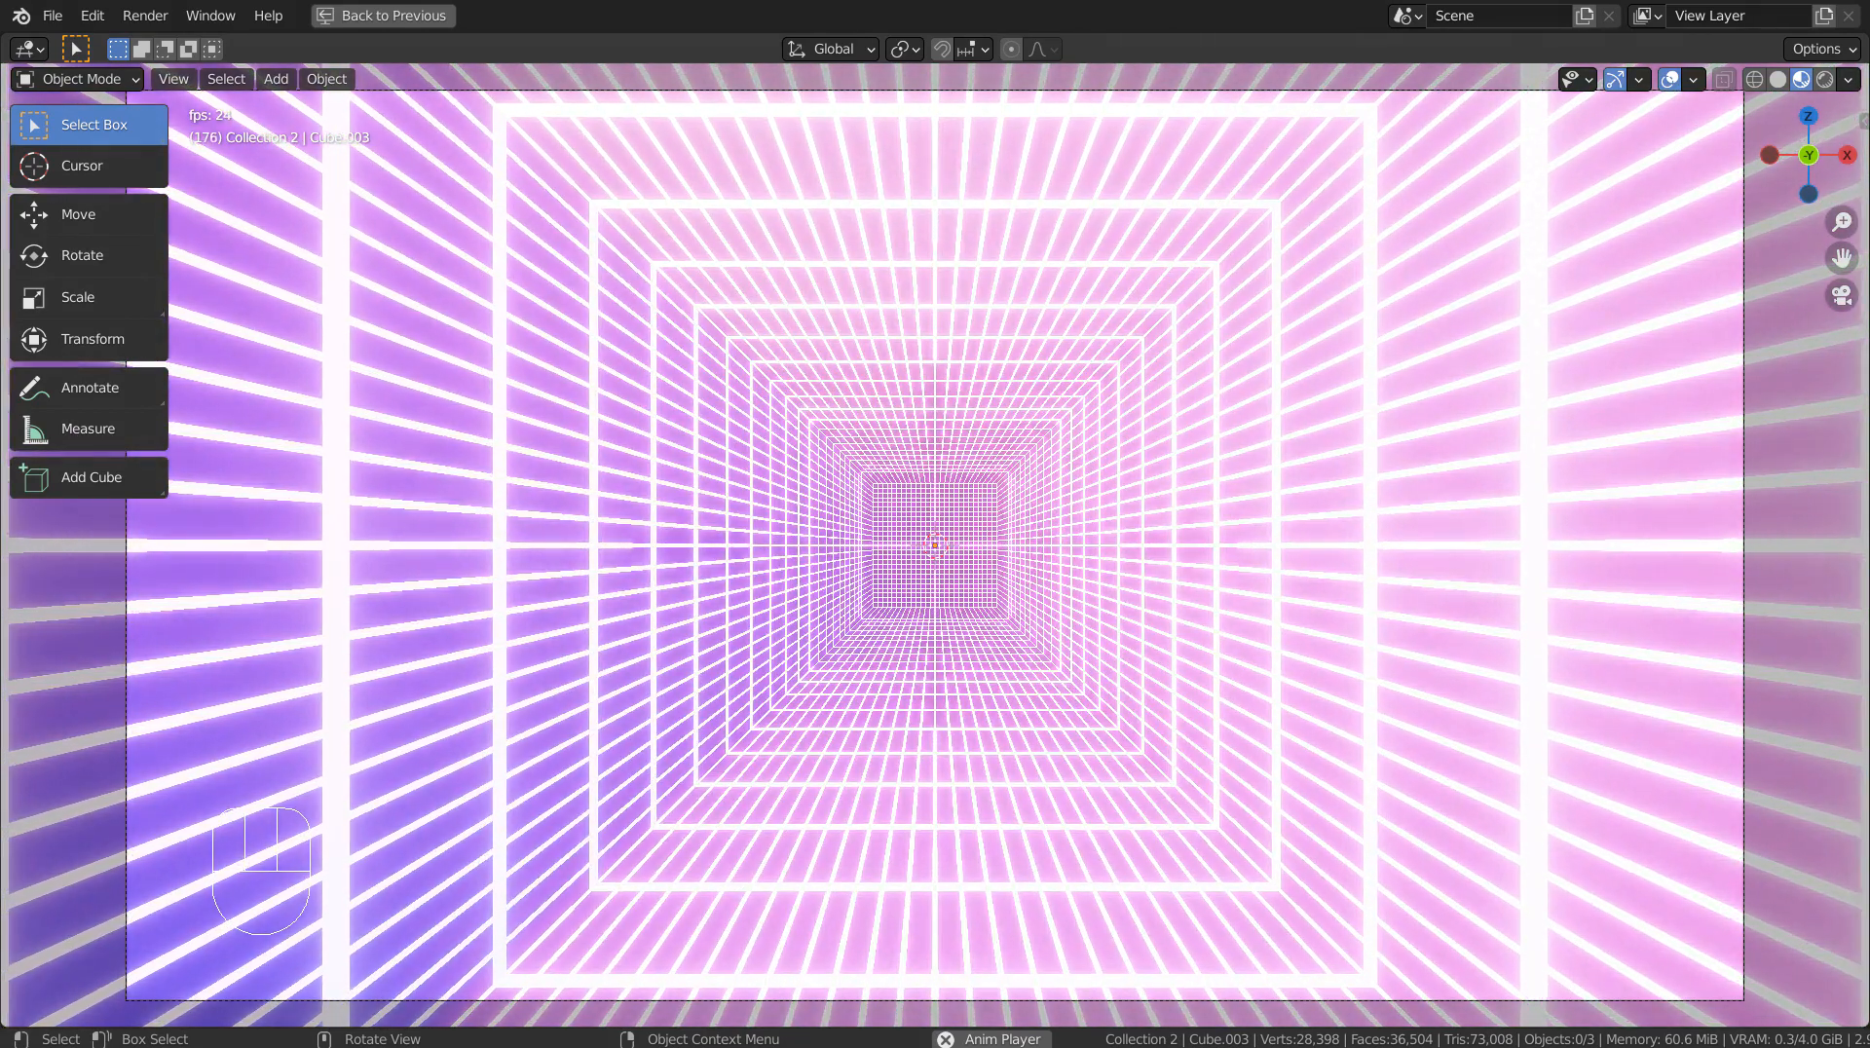
key(space)
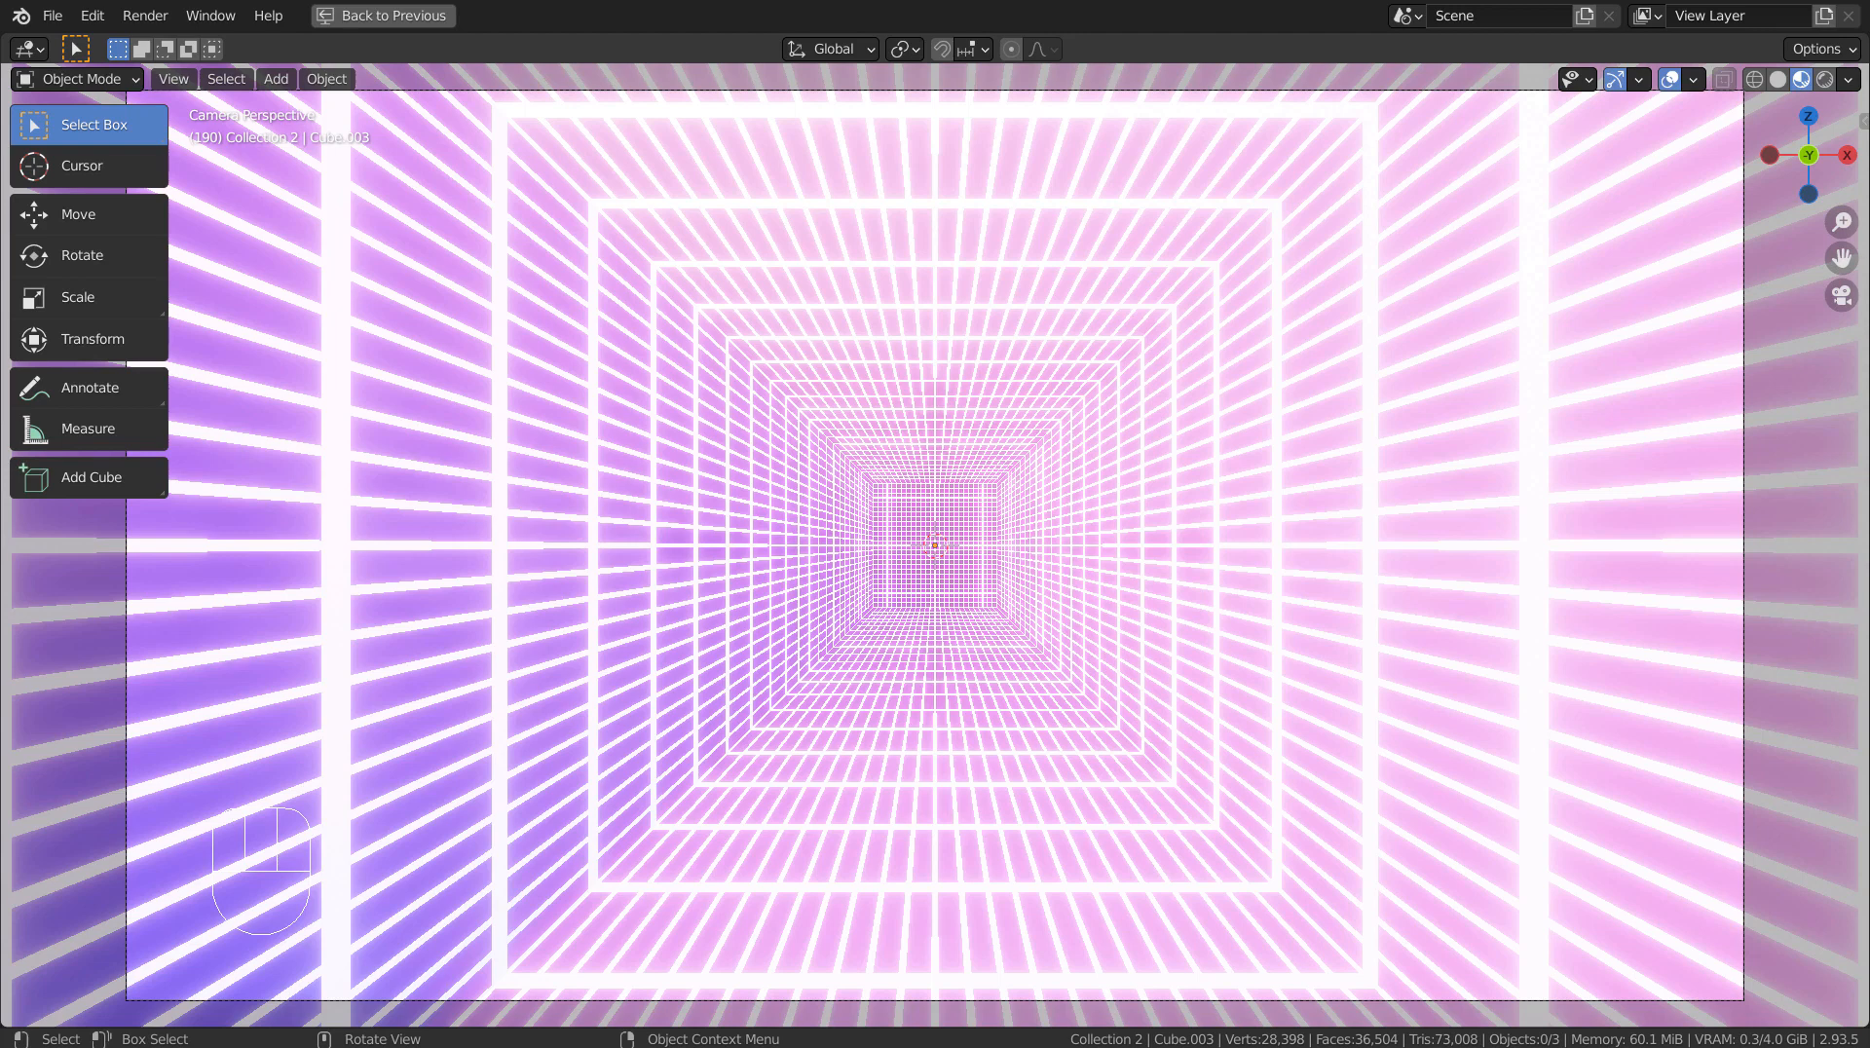
key(t)
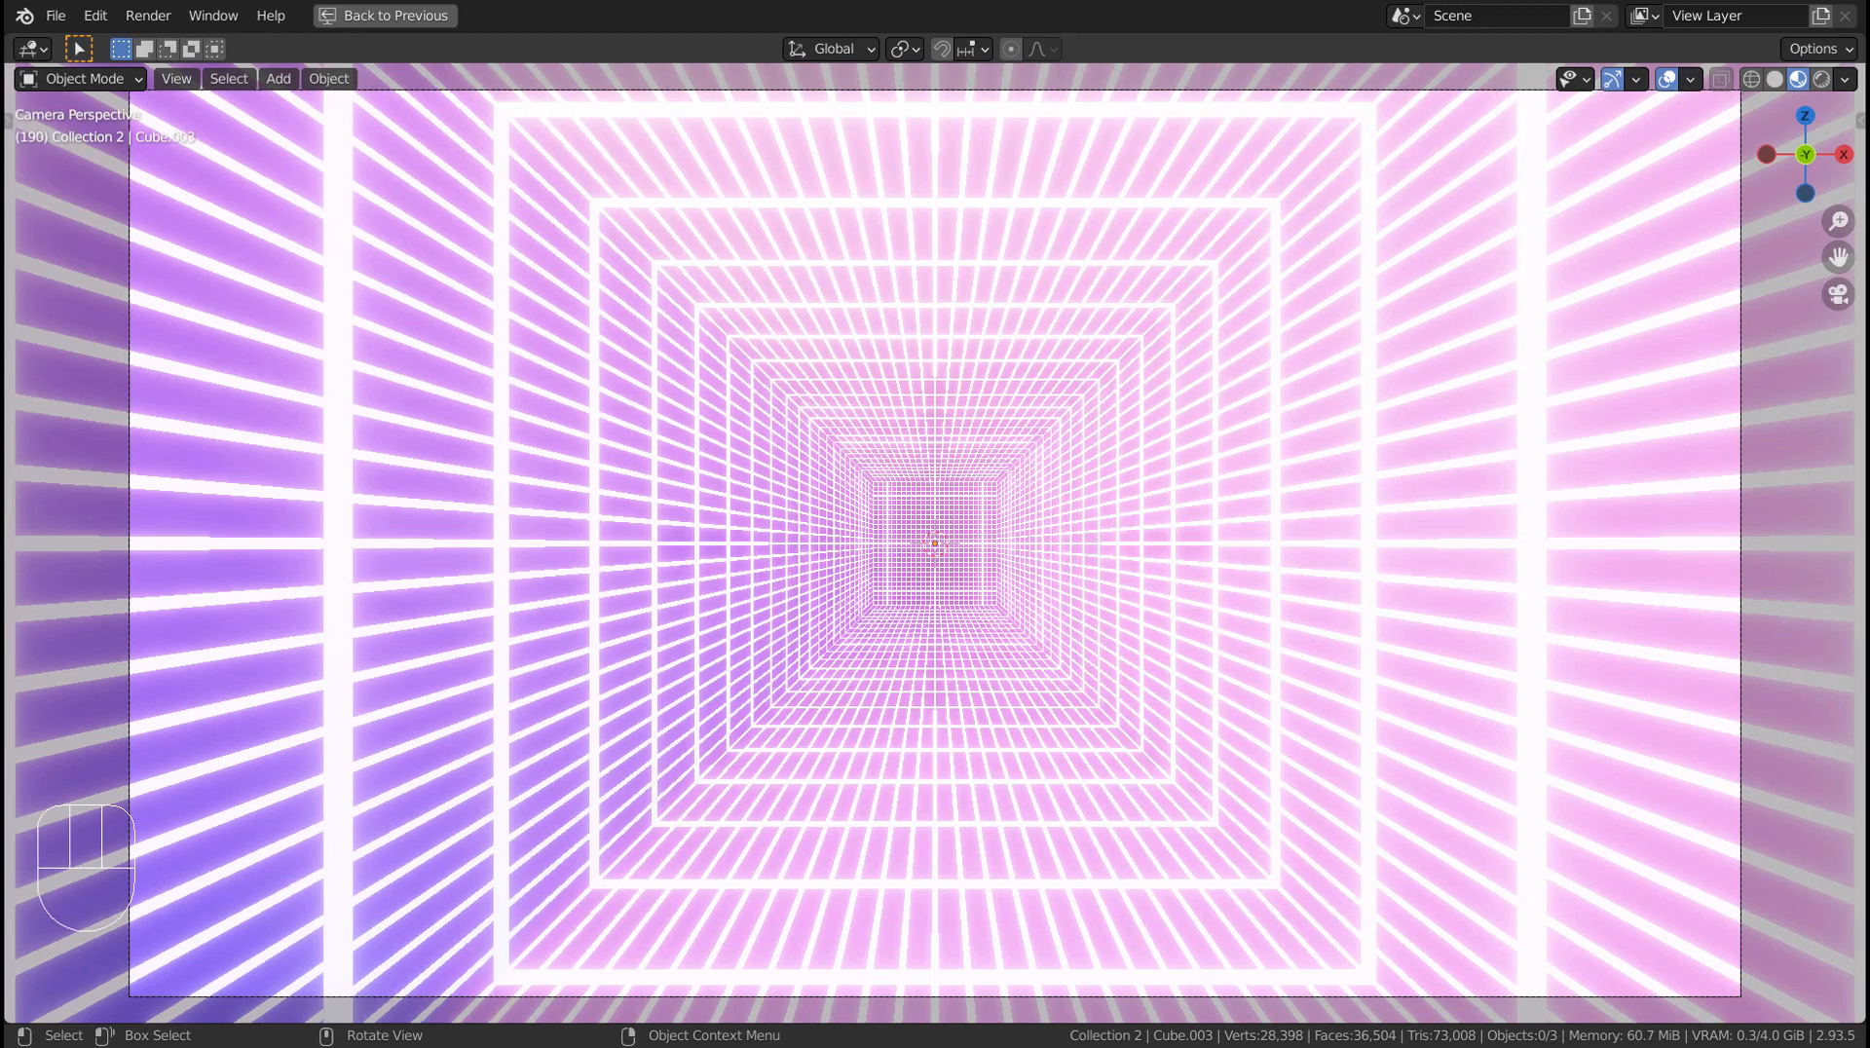